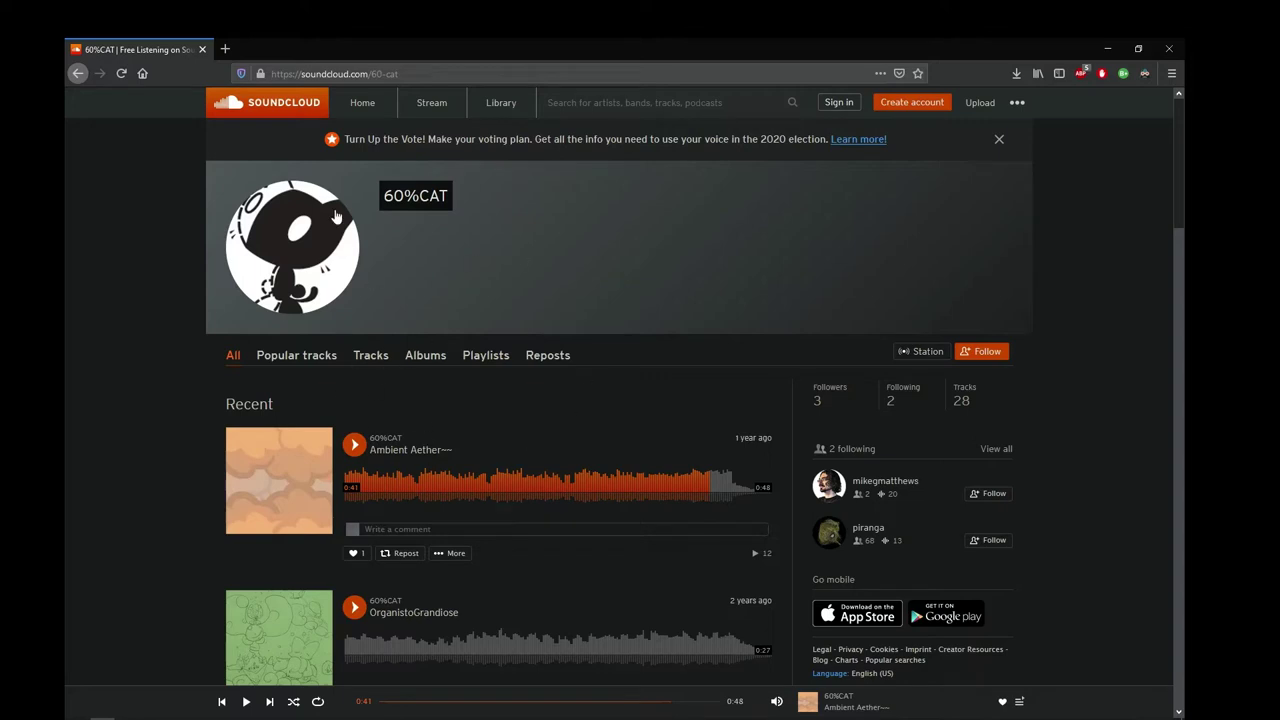
# - Play the track Ambient Aether~~ from its beginning on the 60%CAT SoundCloud page
pyautogui.click(385, 73)
pyautogui.click(122, 262)
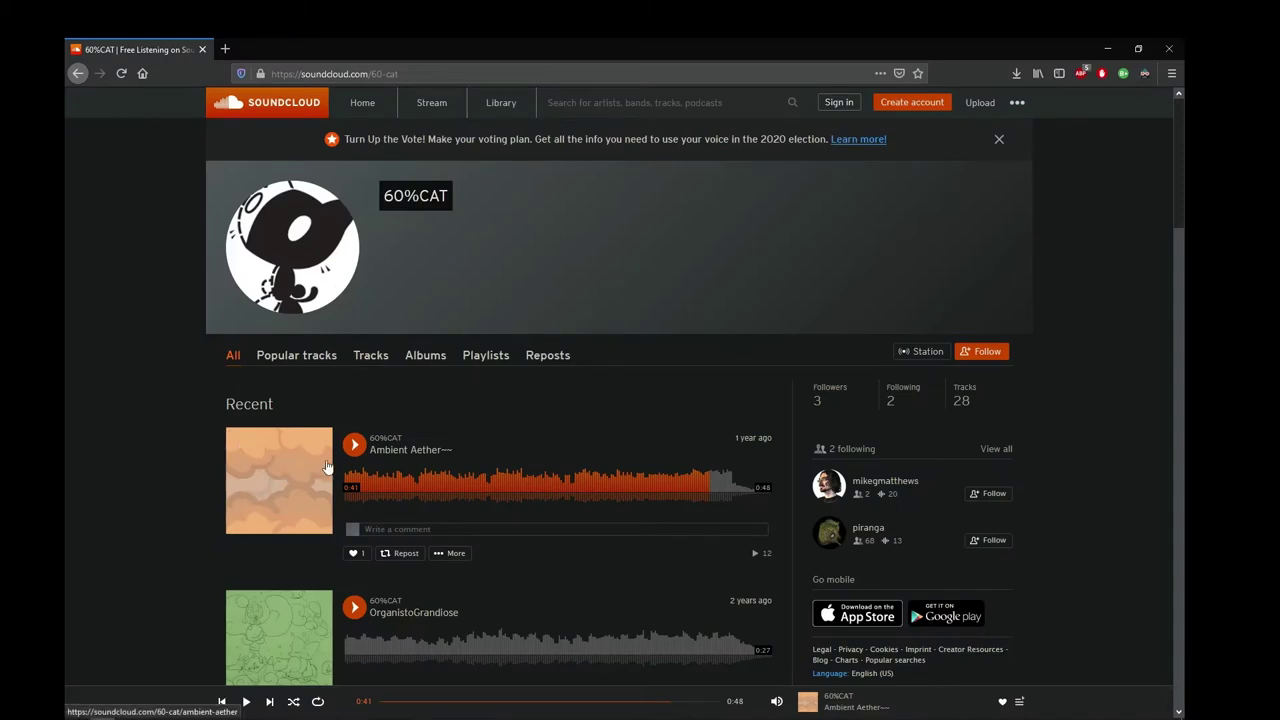
pyautogui.click(354, 445)
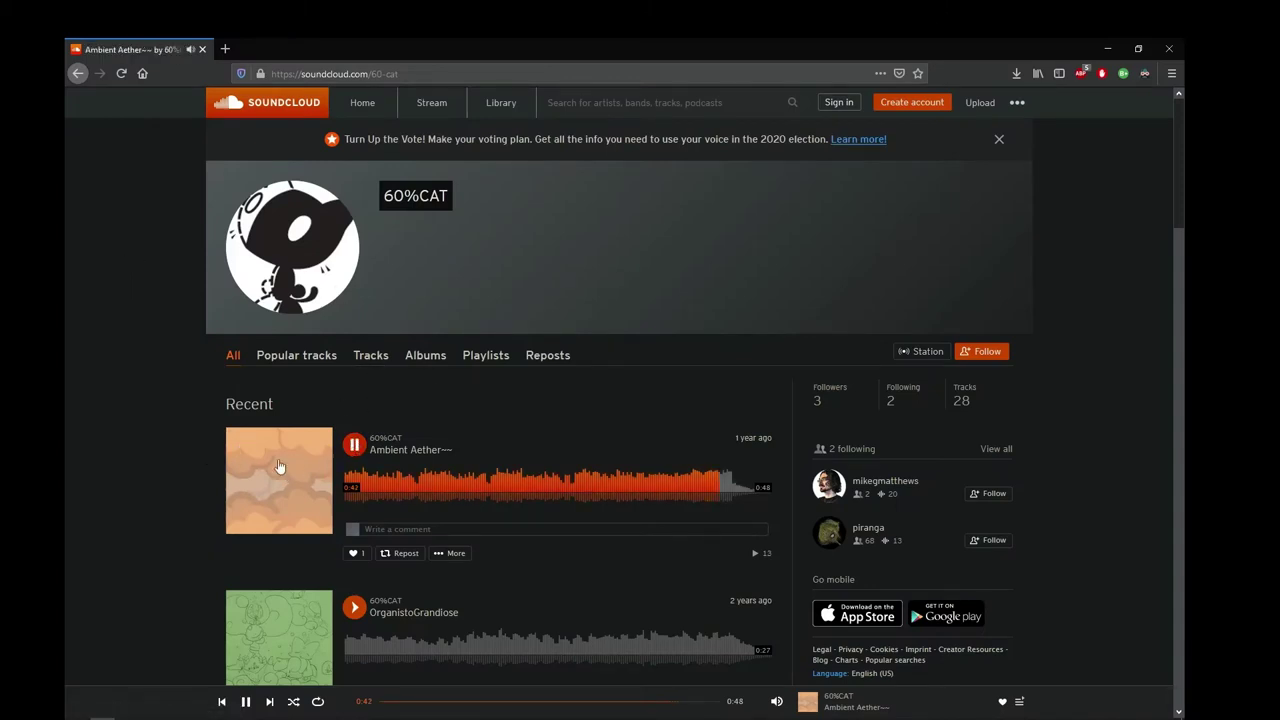
pyautogui.click(346, 486)
# - Look through the recent tracks and the Classical Revoicings for the Modern Nerd playlist on the artist's page
pyautogui.scroll(-3, 172, 507)
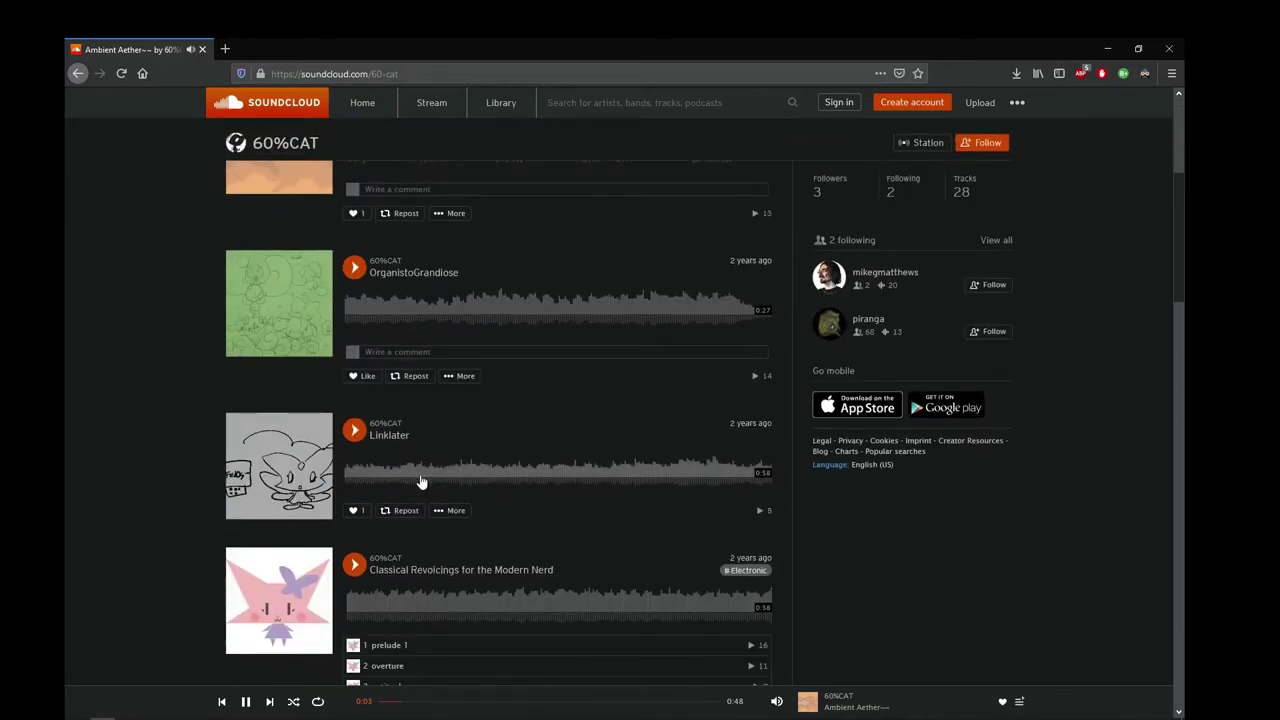
pyautogui.scroll(-3, 416, 522)
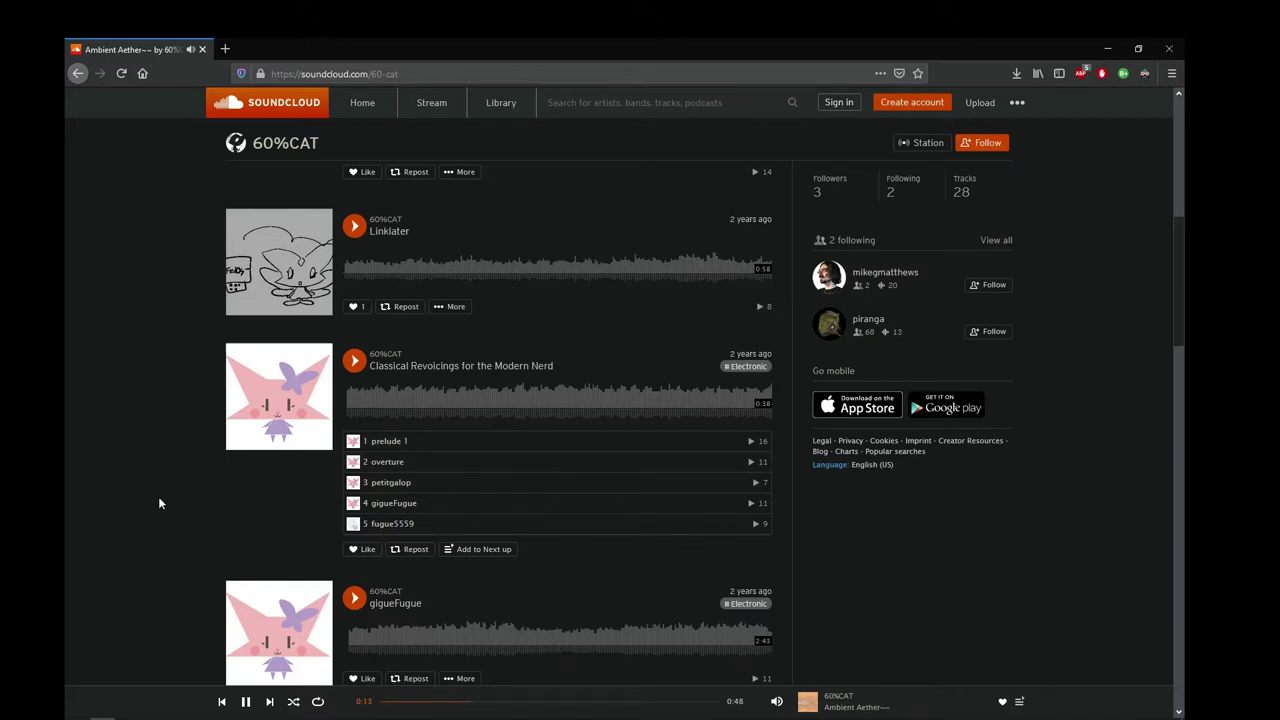
pyautogui.scroll(-3, 172, 401)
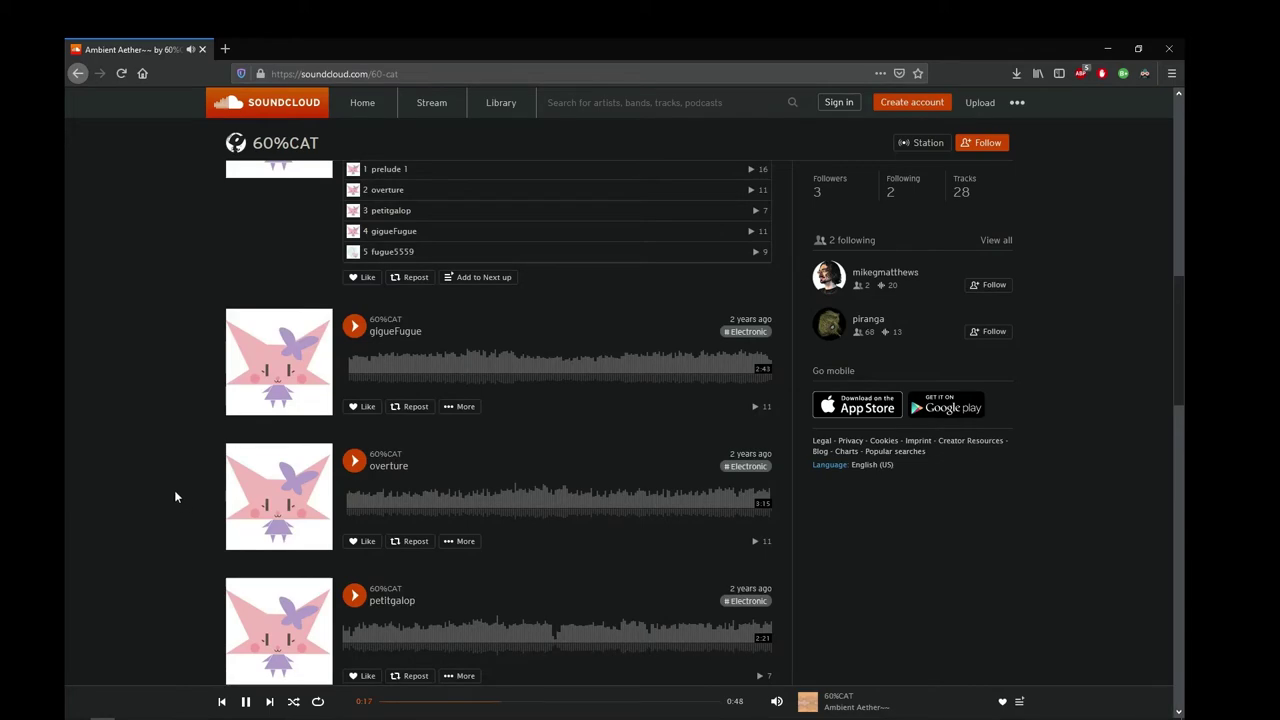
pyautogui.scroll(-3, 178, 488)
pyautogui.scroll(6, 187, 484)
pyautogui.scroll(10, 190, 480)
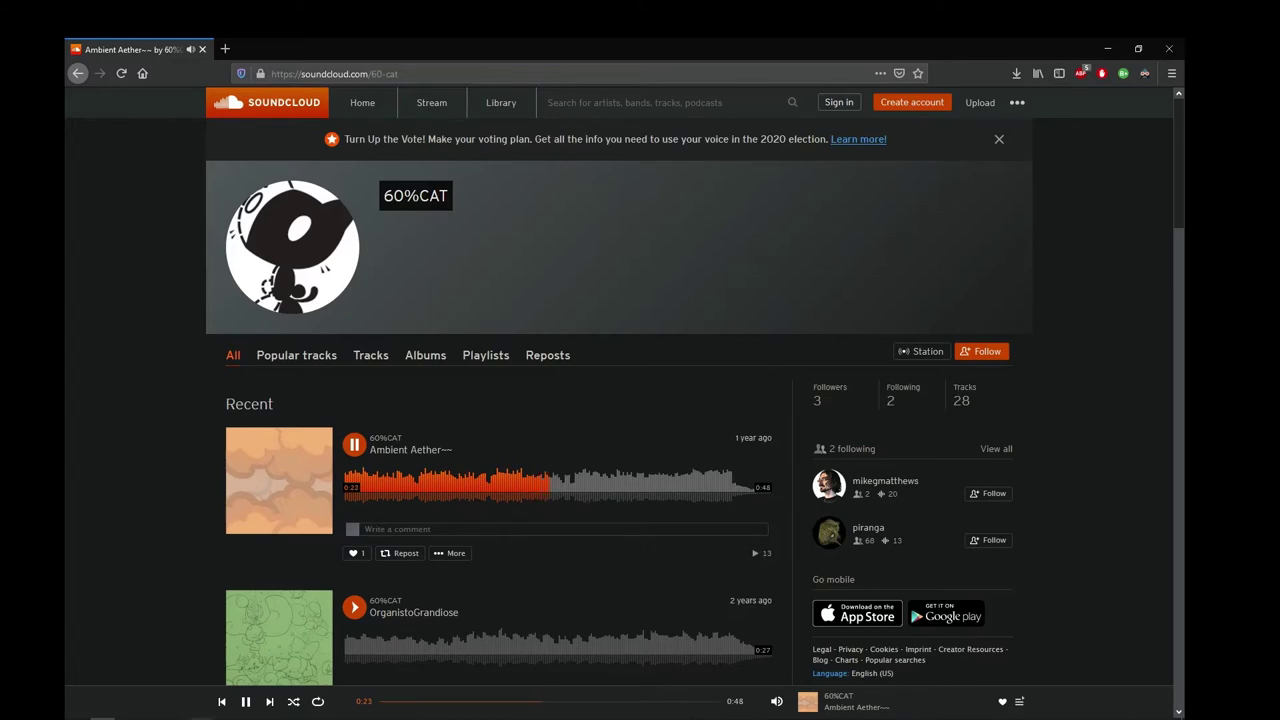
# - Switch to the example .io game at localhost:3000 and walk the character left through the whole row of grass
pyautogui.hotkey('alt', 'Tab')
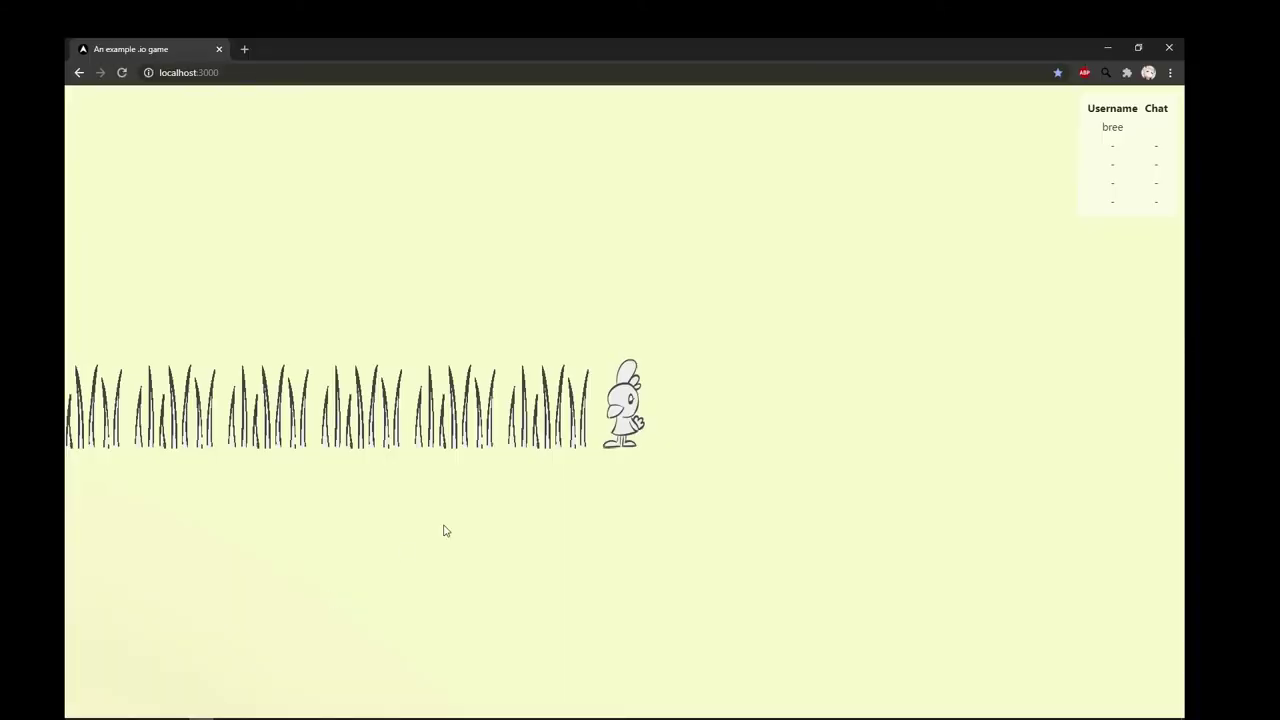
pyautogui.press('Left')
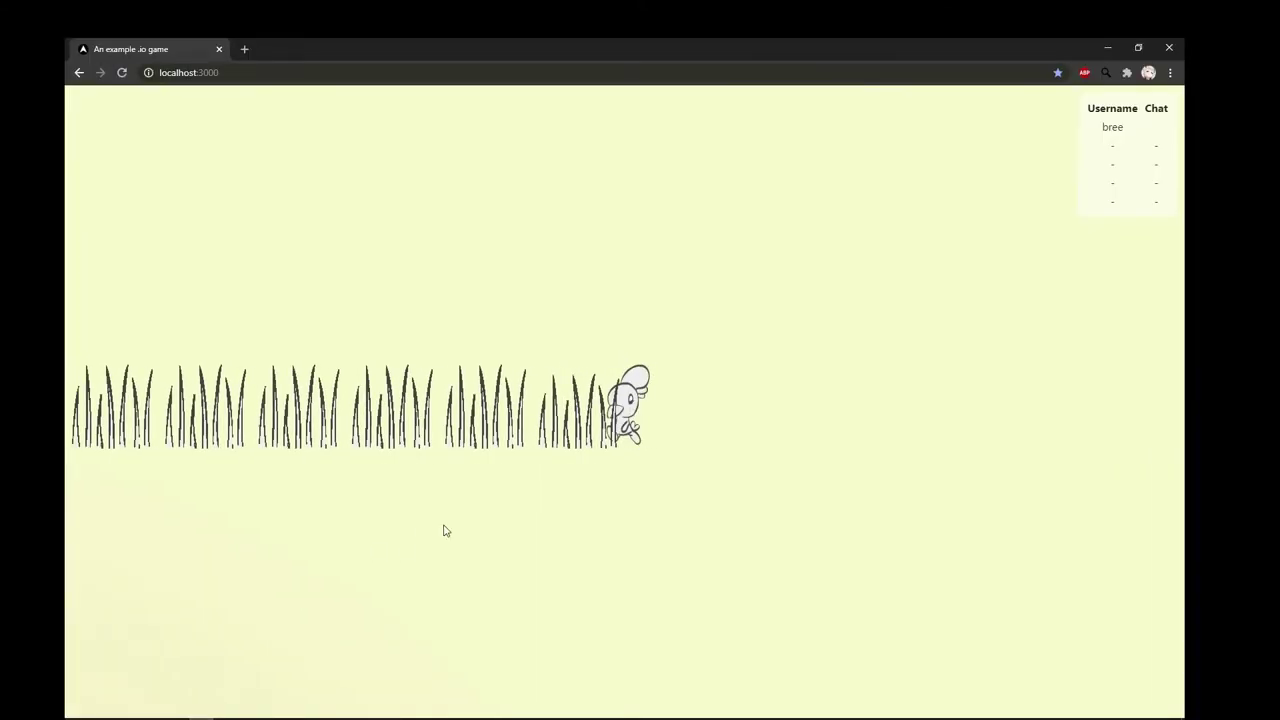
pyautogui.press('Left')
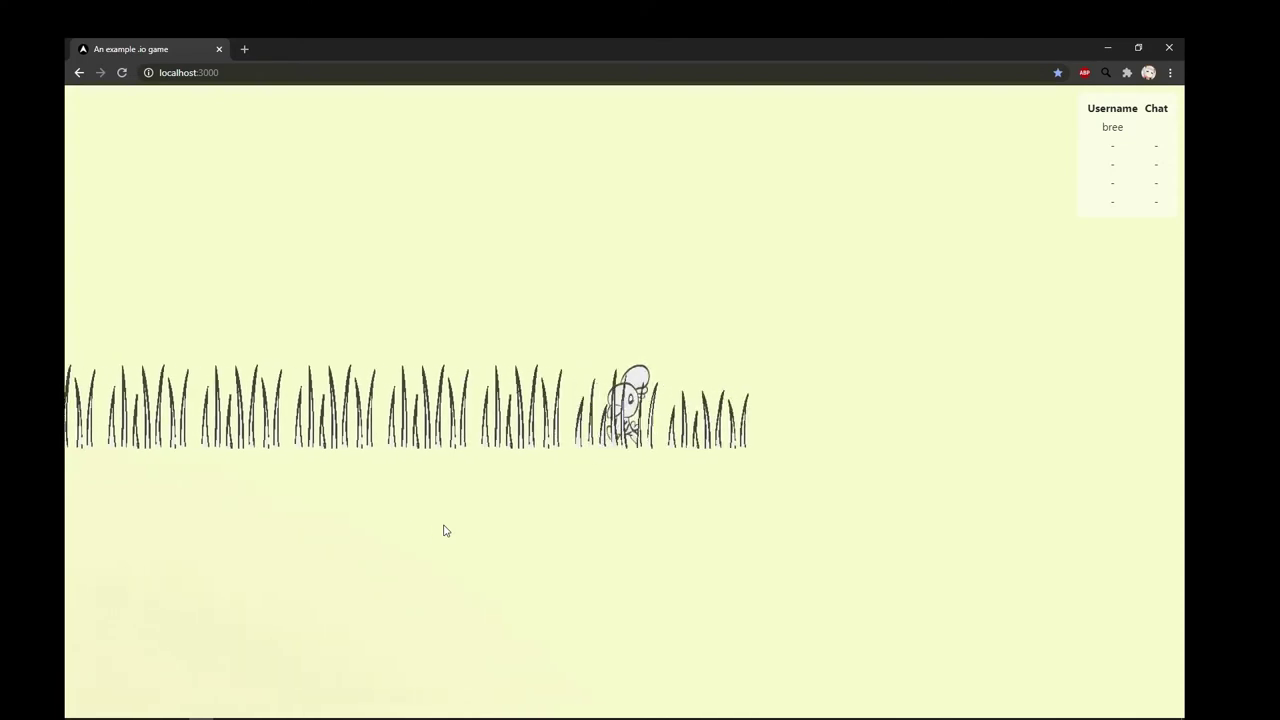
pyautogui.press('Left')
pyautogui.press('Left')
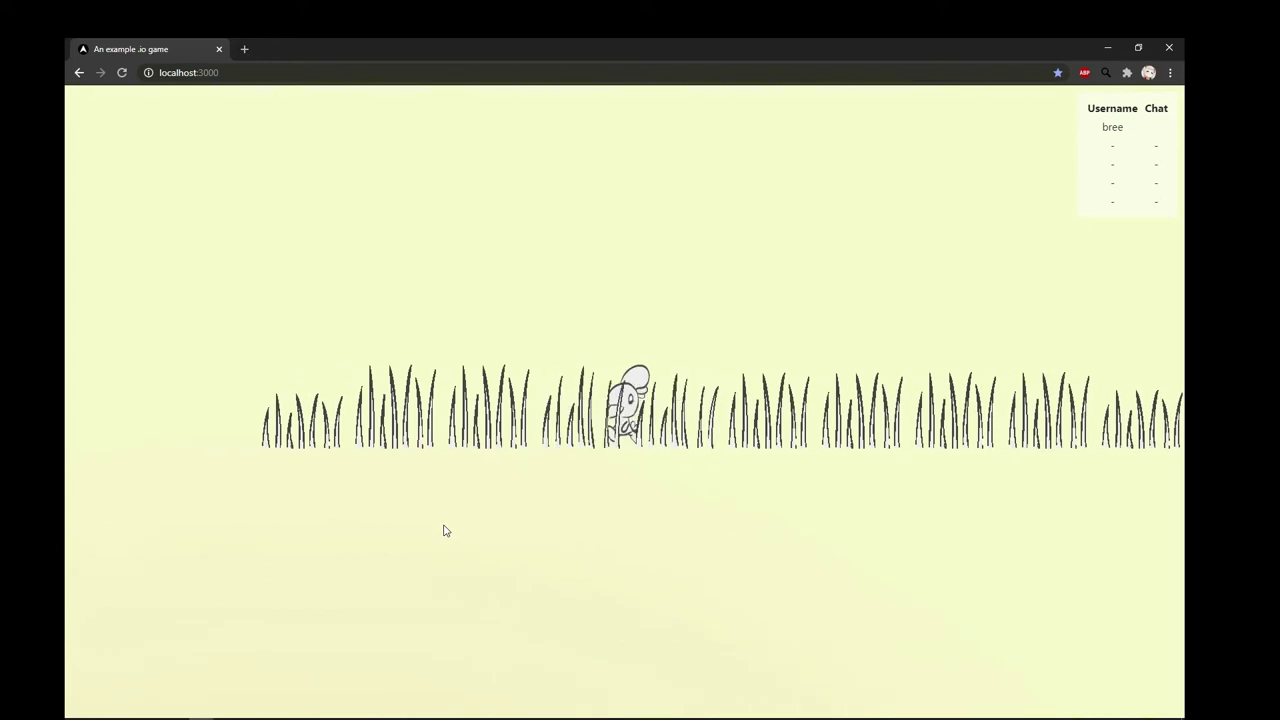
pyautogui.press('Left')
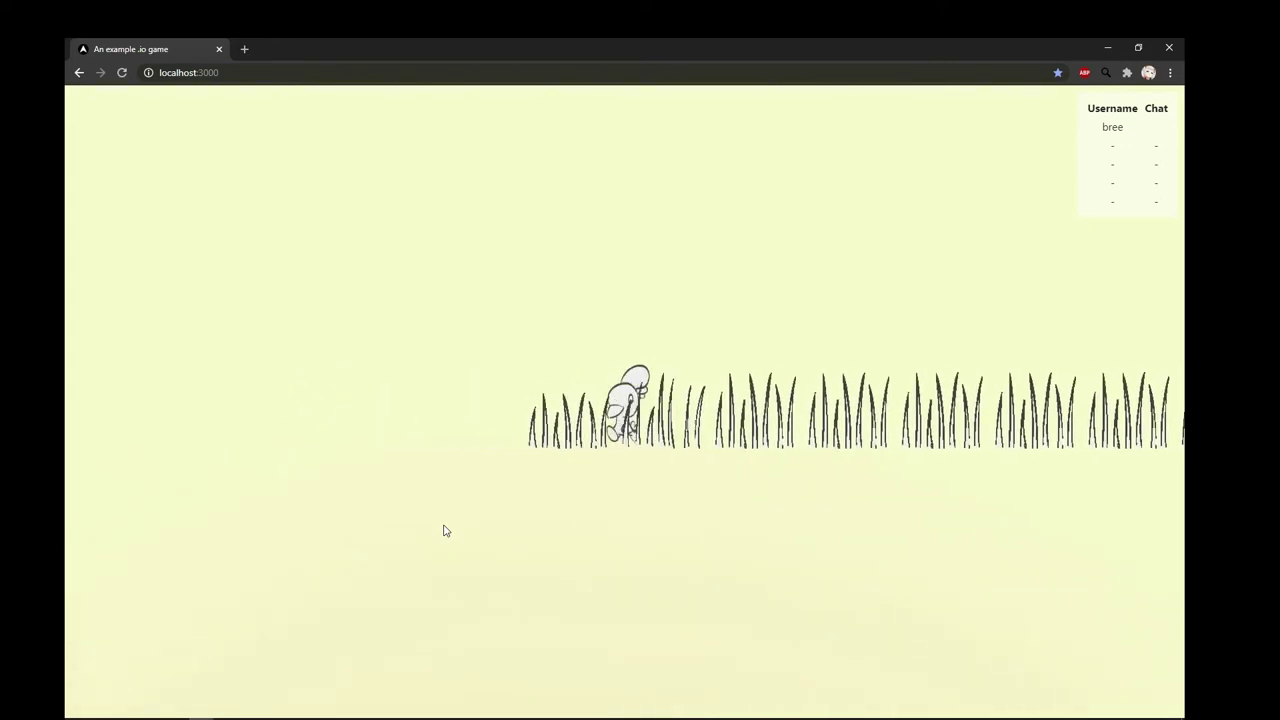
pyautogui.press('Left')
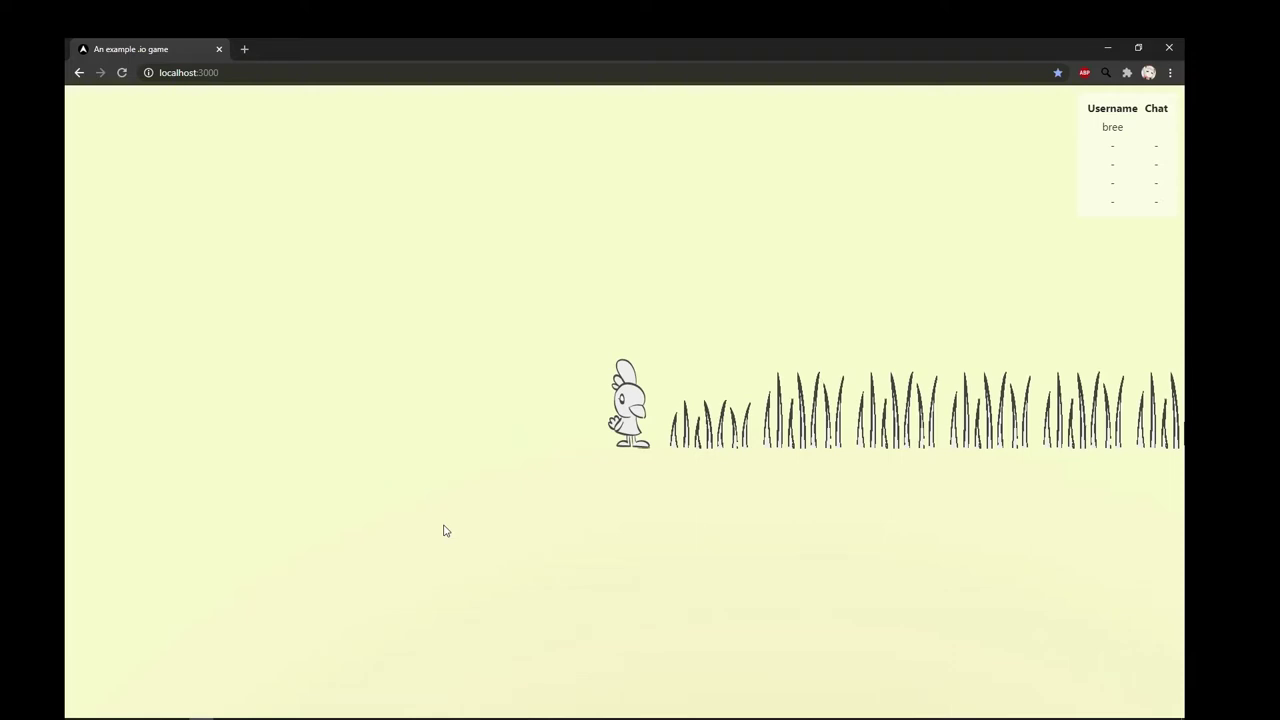
# - Walk the game character back to the right through the grass to observe how the blades react
pyautogui.press('Right')
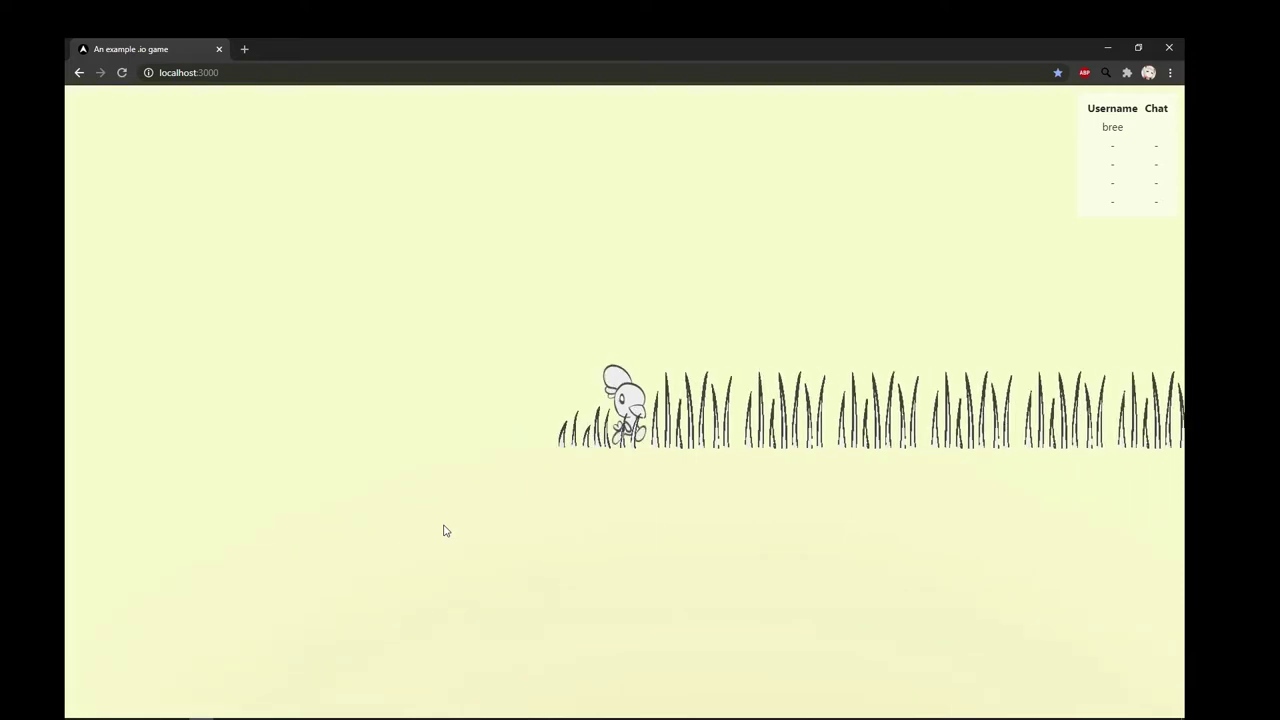
pyautogui.press('Right')
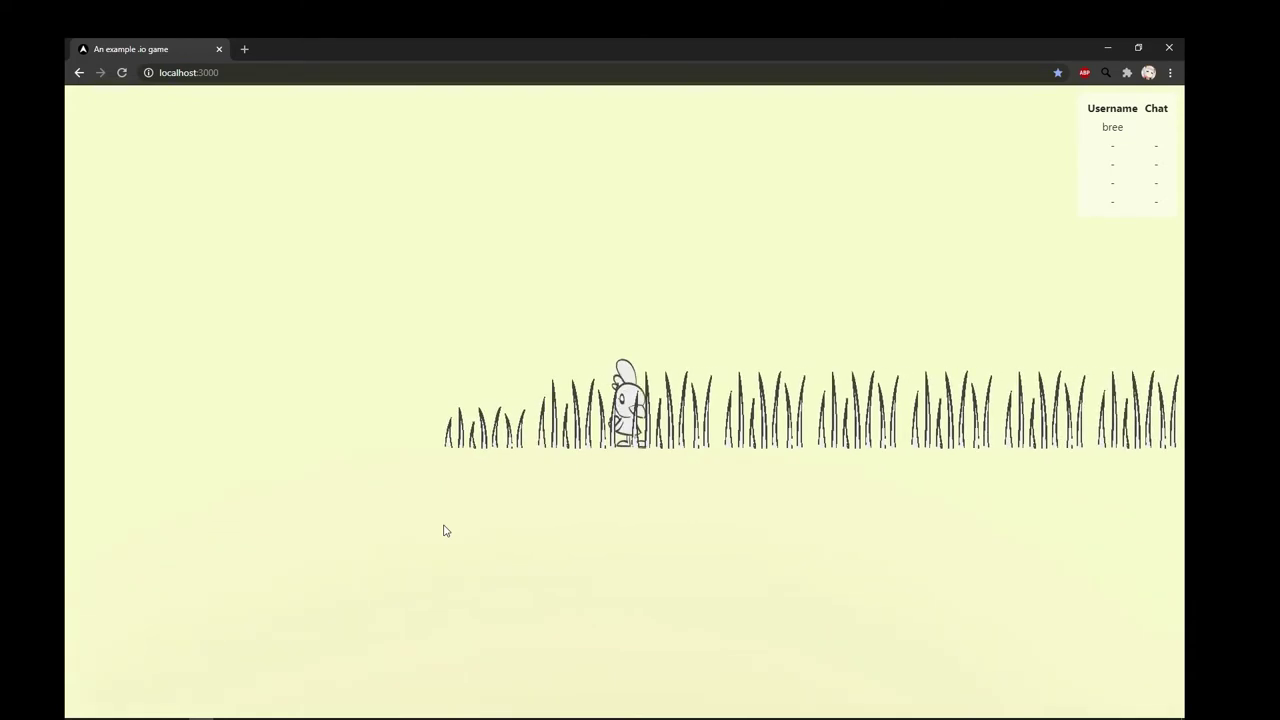
pyautogui.press('Right')
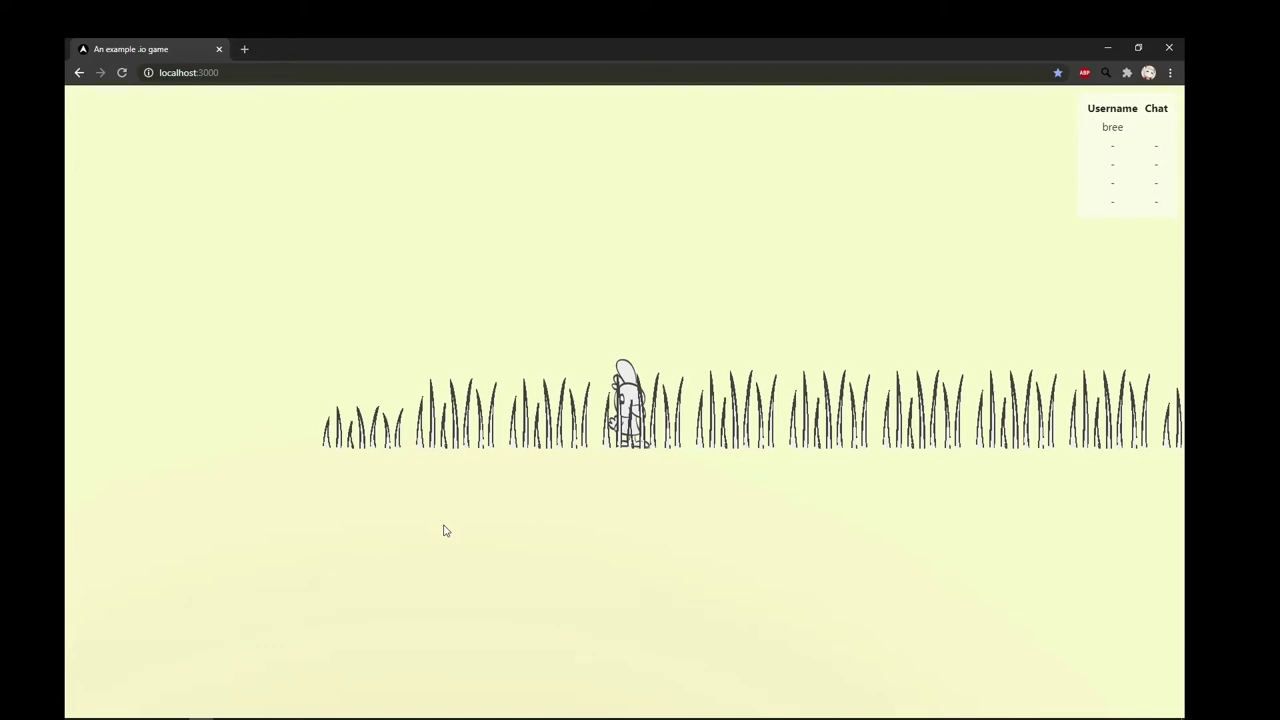
pyautogui.press('Right')
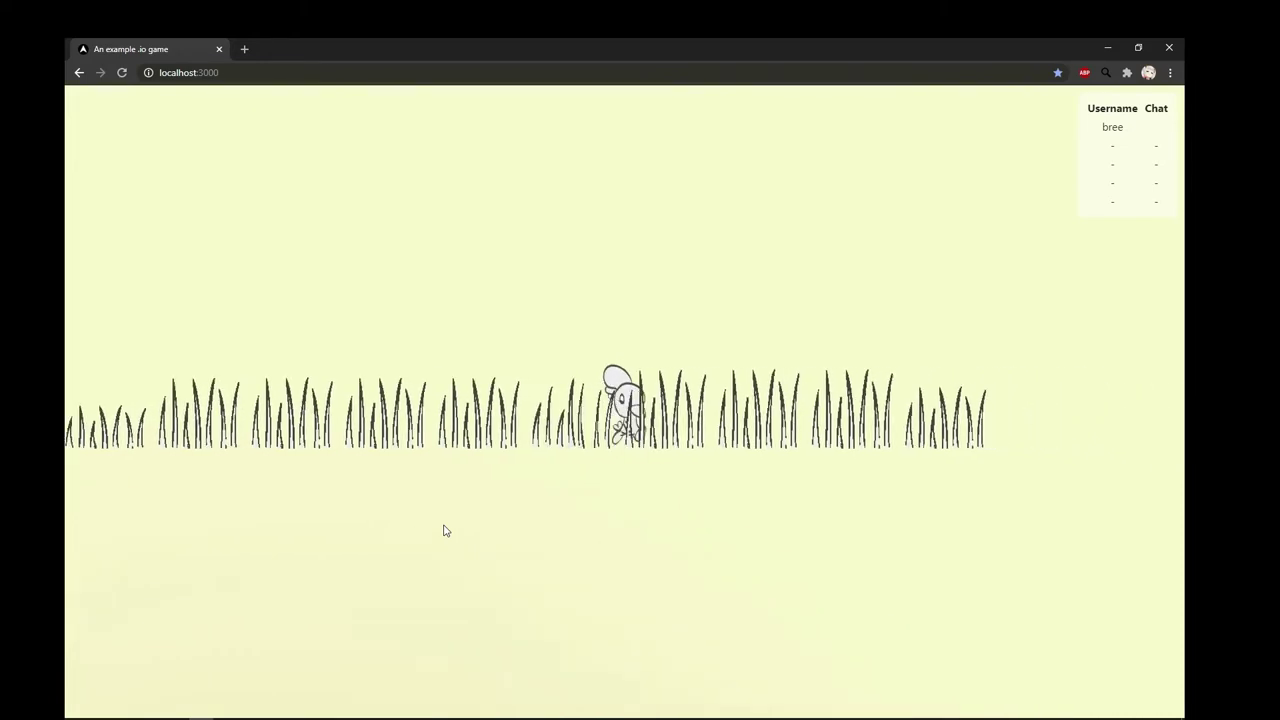
pyautogui.press('Right')
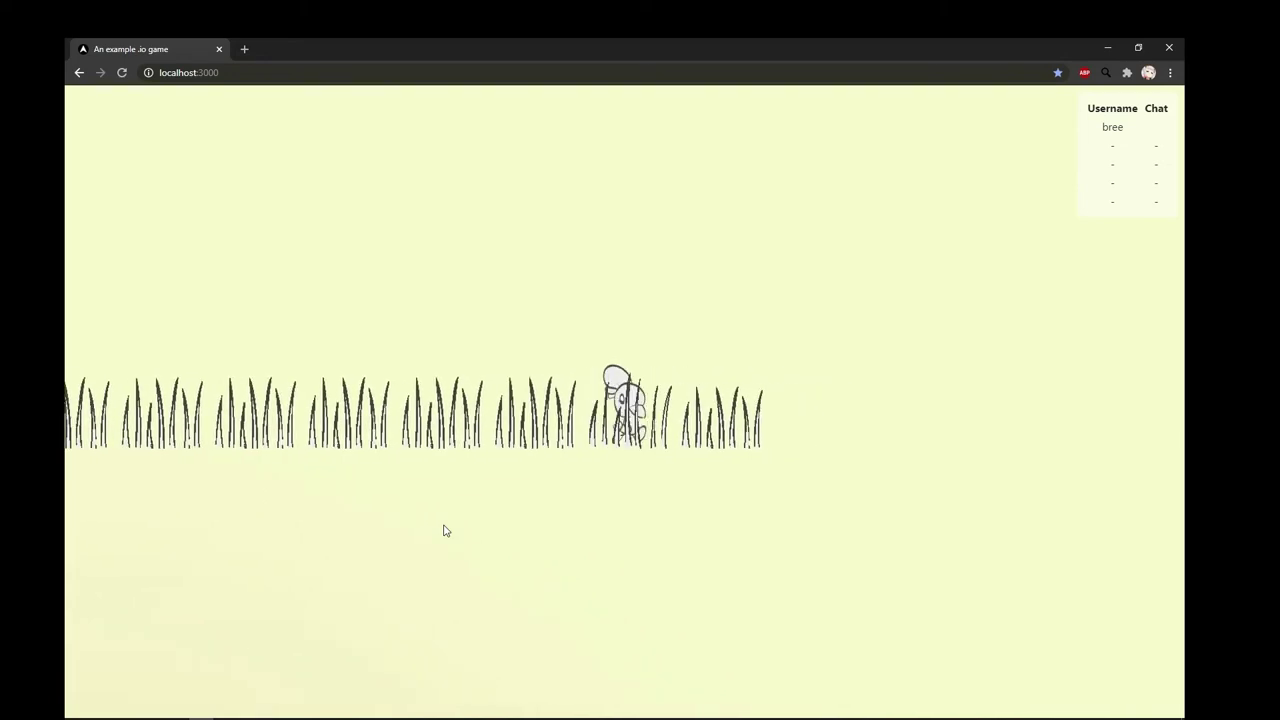
pyautogui.press('Right')
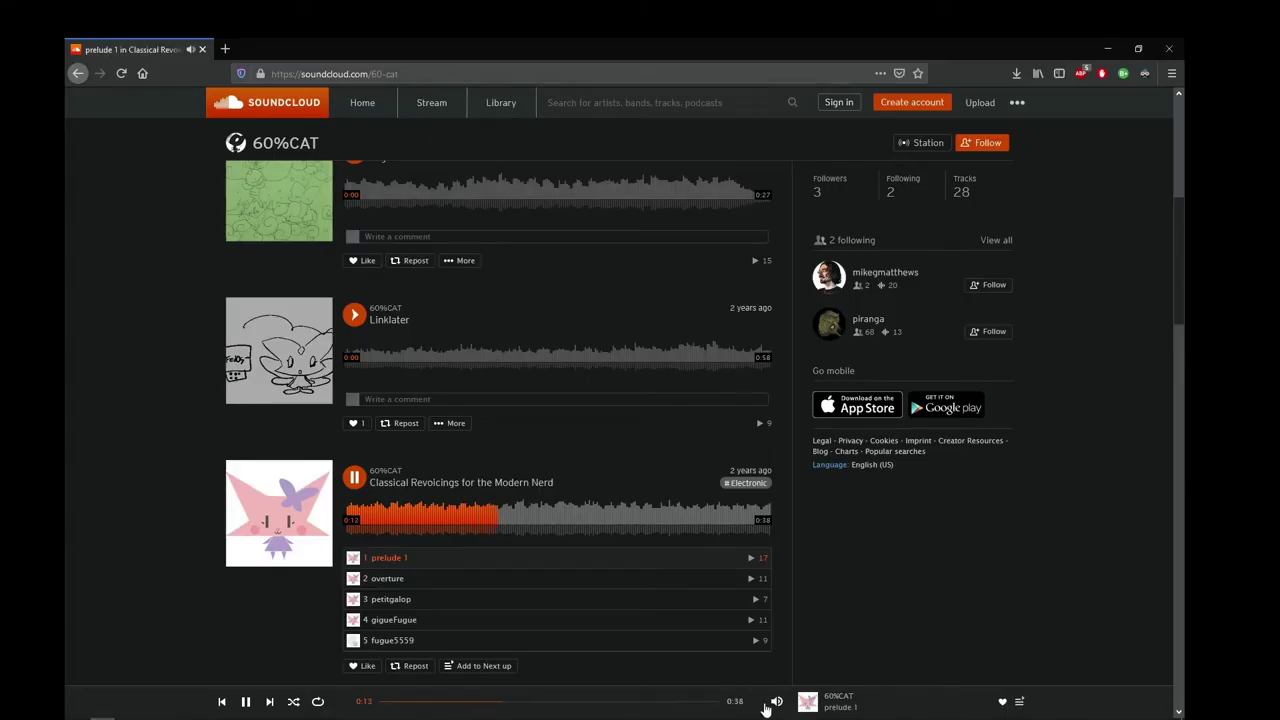
# - Skip from prelude 1 to the next track in the Classical Revoicings for the Modern Nerd playlist
pyautogui.moveTo(776, 701)
pyautogui.click(270, 702)
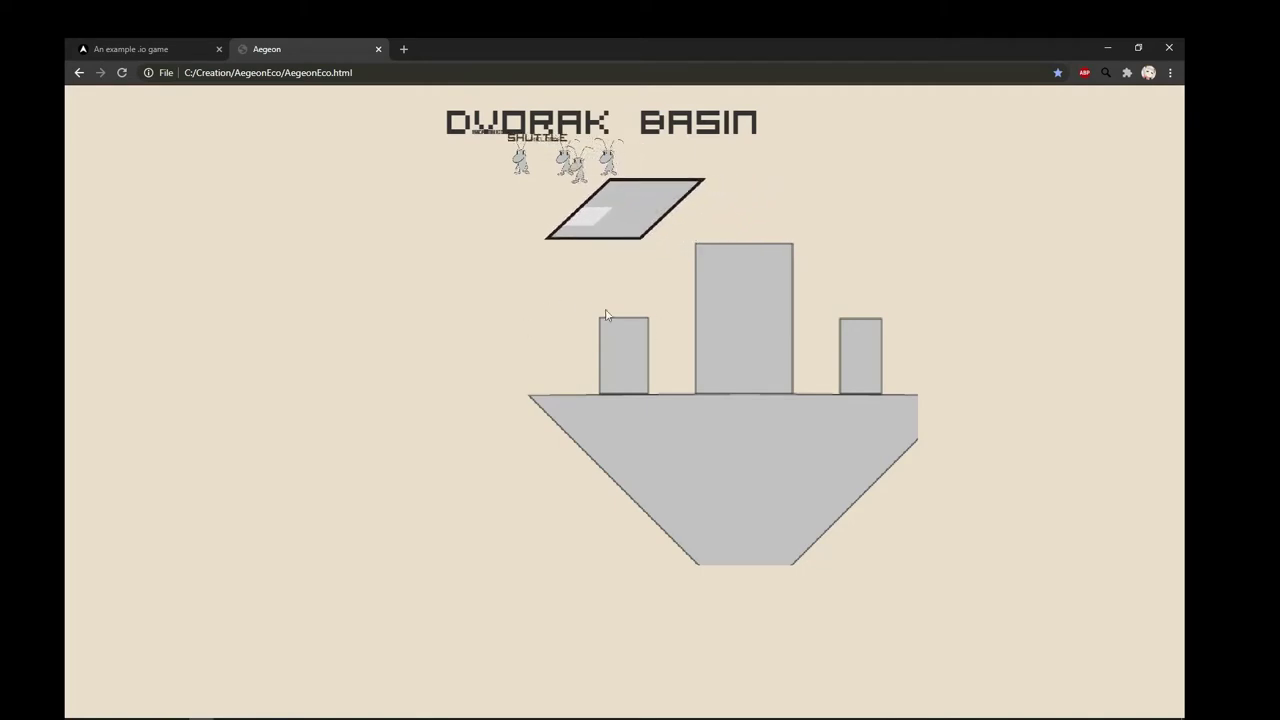
# - Examine the Dunbar Mesa settlement and its shuttles on the Aegeon map, both close up and from afar
pyautogui.scroll(-2, 617, 306)
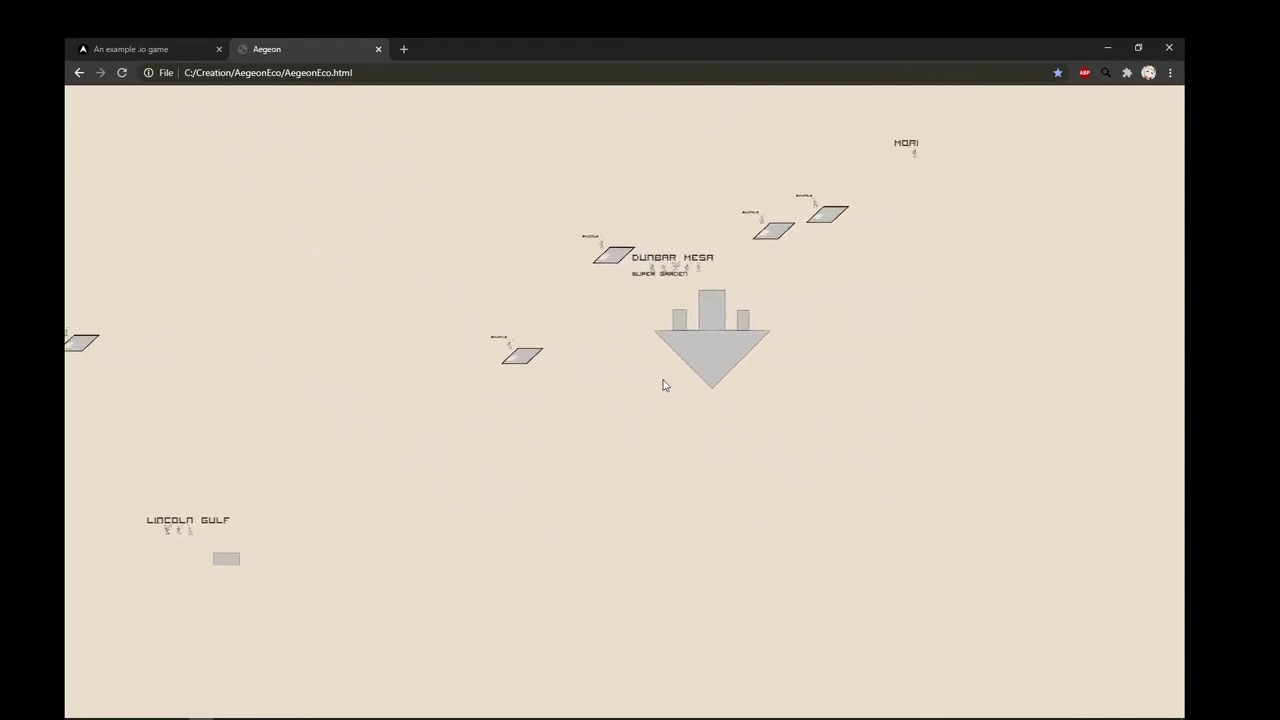
pyautogui.scroll(3, 660, 384)
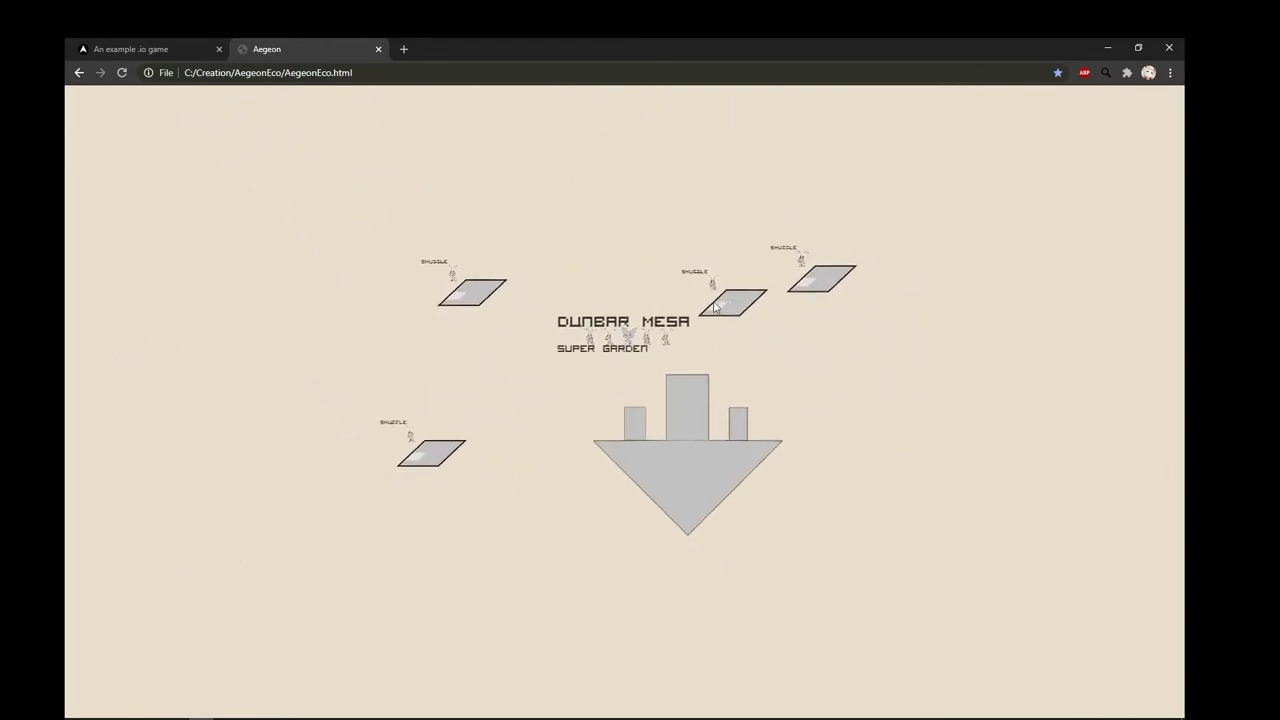
pyautogui.scroll(5, 480, 443)
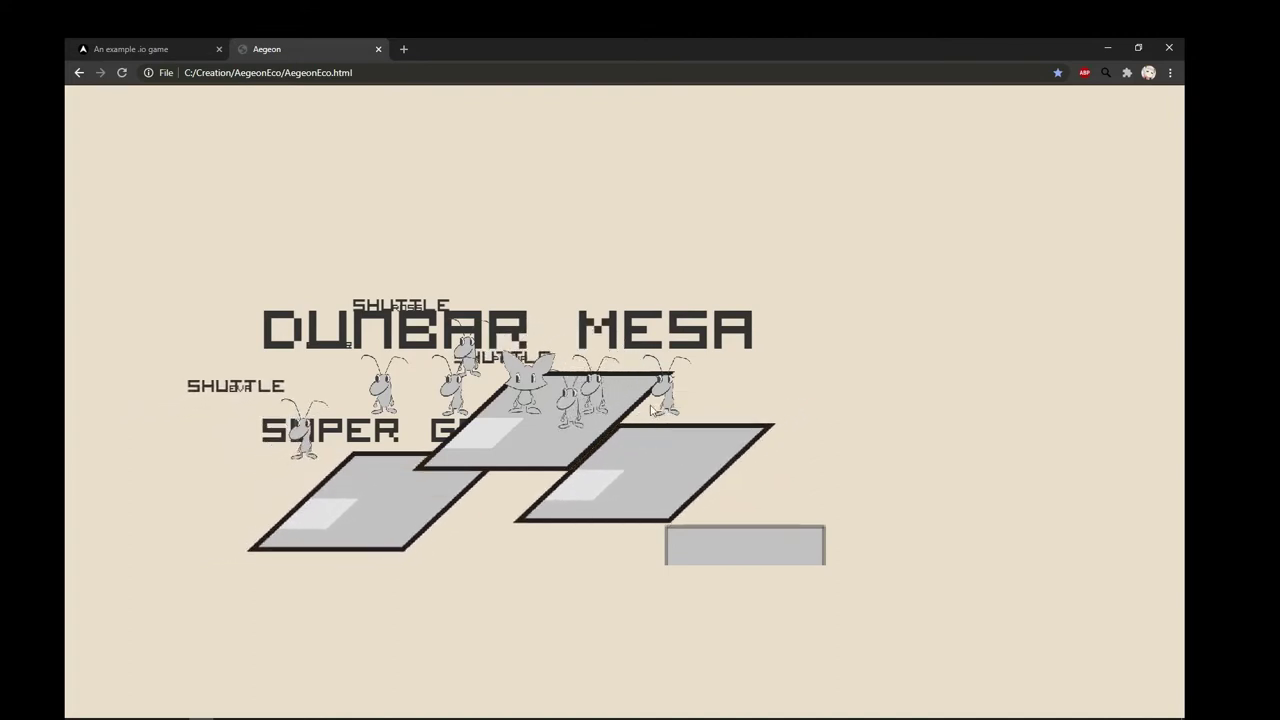
pyautogui.scroll(-1, 624, 385)
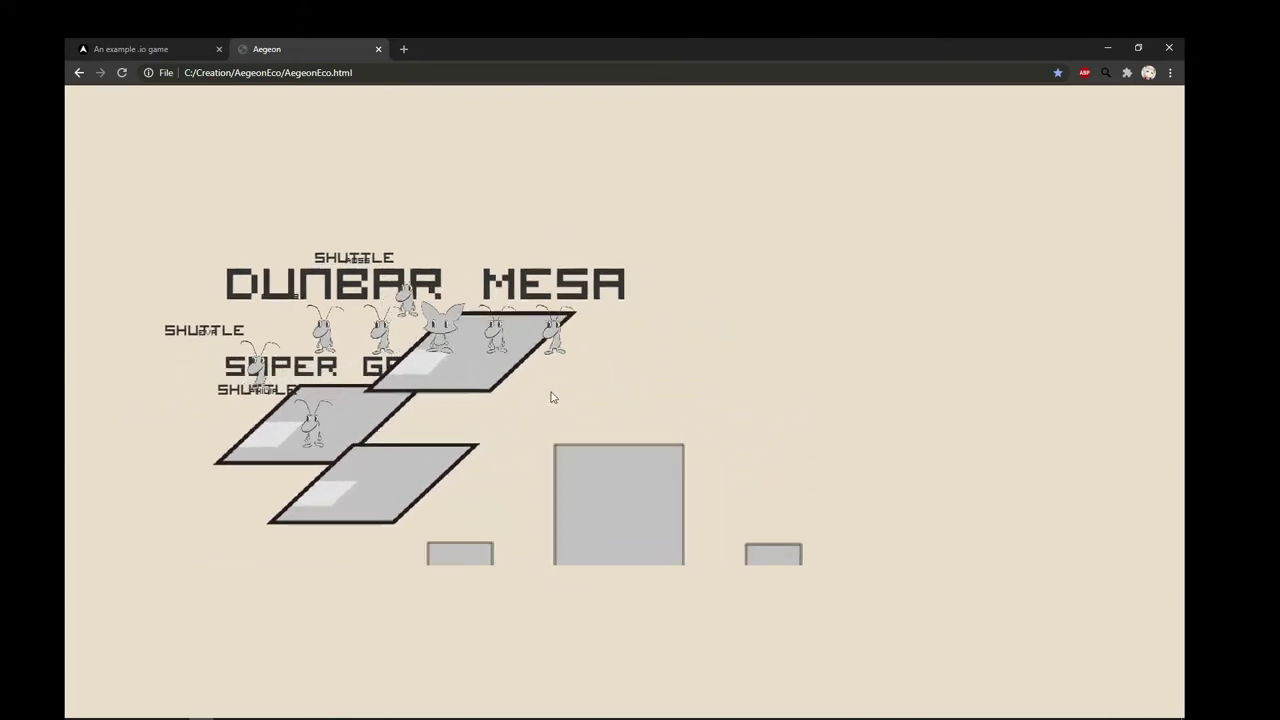
pyautogui.scroll(-1, 547, 389)
pyautogui.scroll(-1, 503, 394)
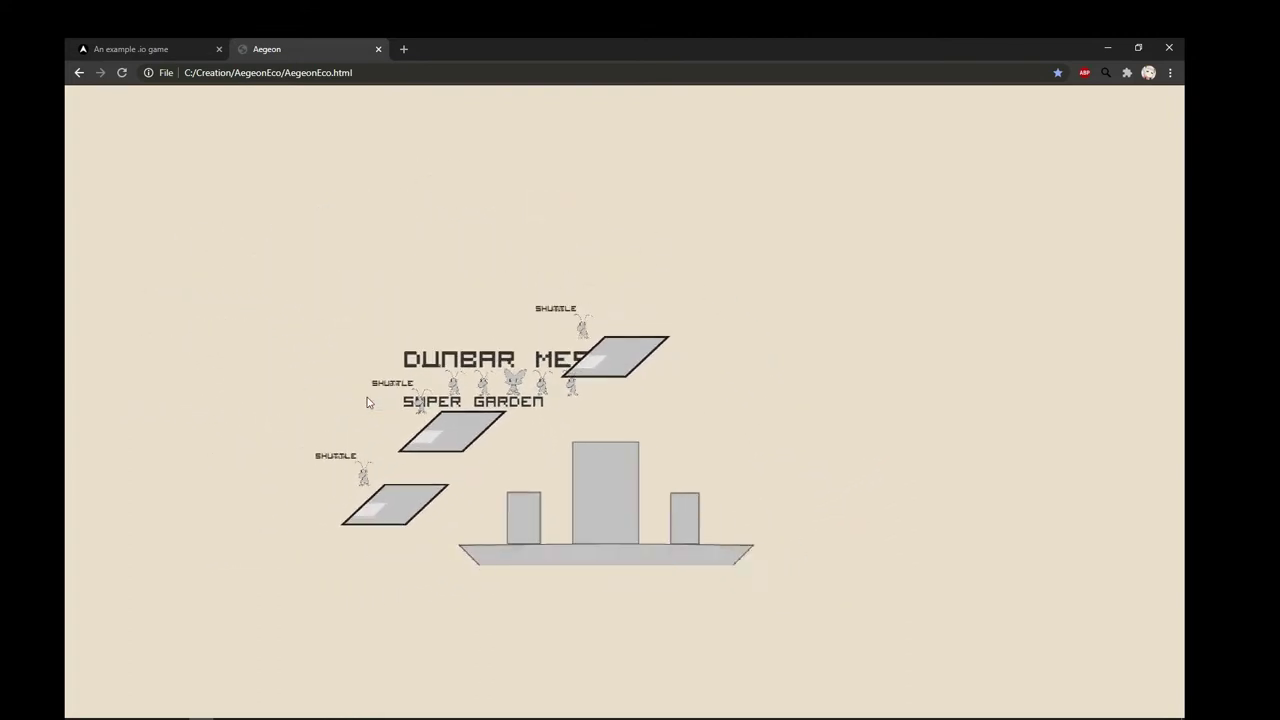
pyautogui.scroll(-1, 367, 397)
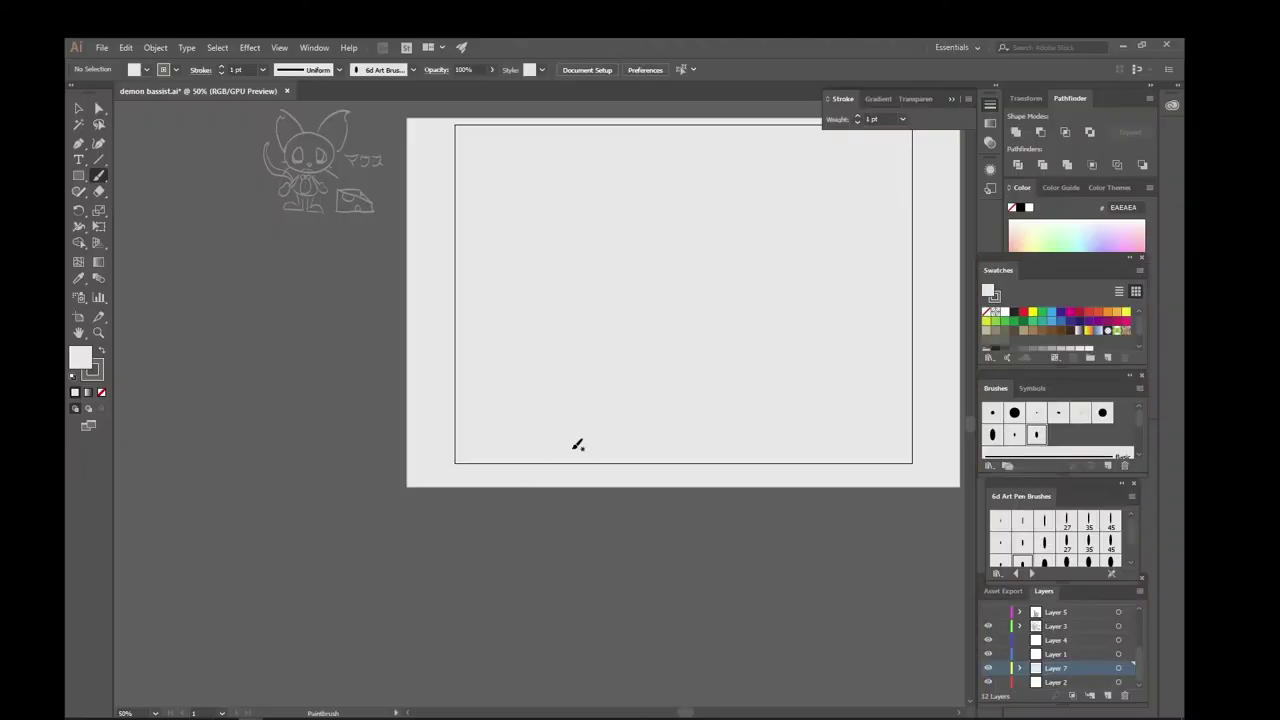
# - Set the fill to None for Paintbrush drawing in the demon bassist.ai document
pyautogui.press('/')
pyautogui.scroll(2, 611, 534)
pyautogui.hscroll(2, 609, 540)
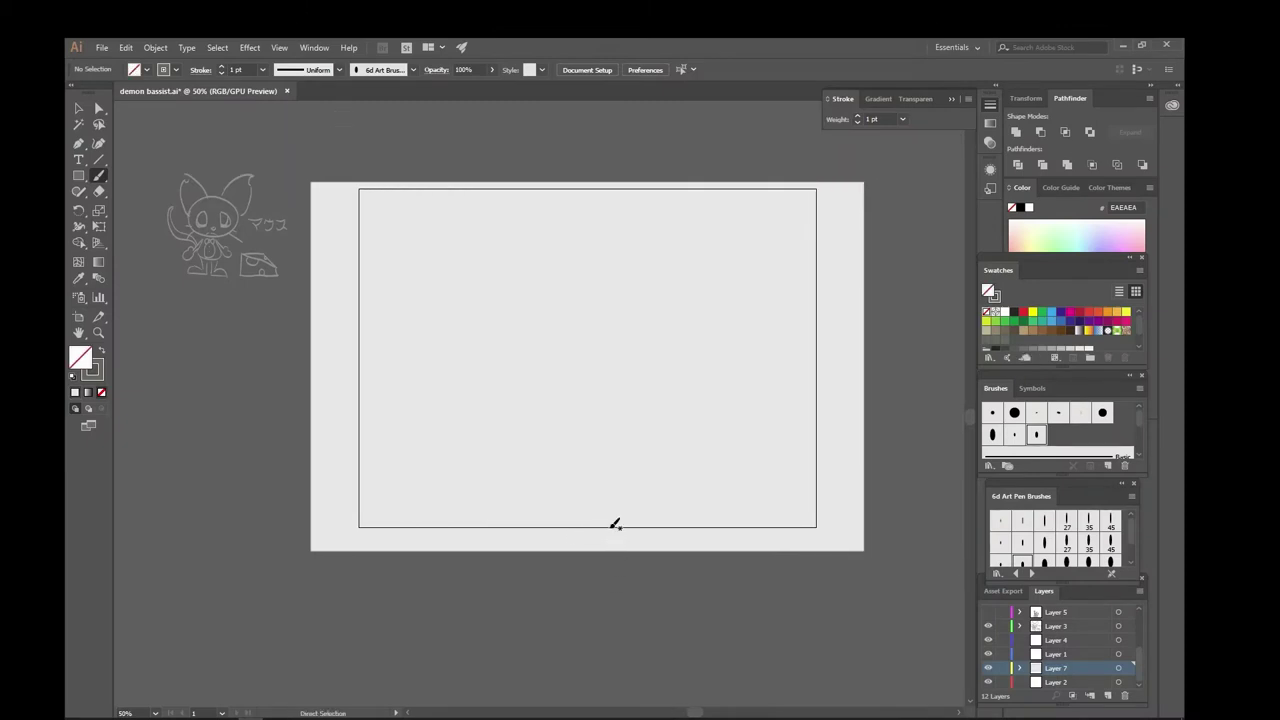
pyautogui.scroll(2, 605, 460)
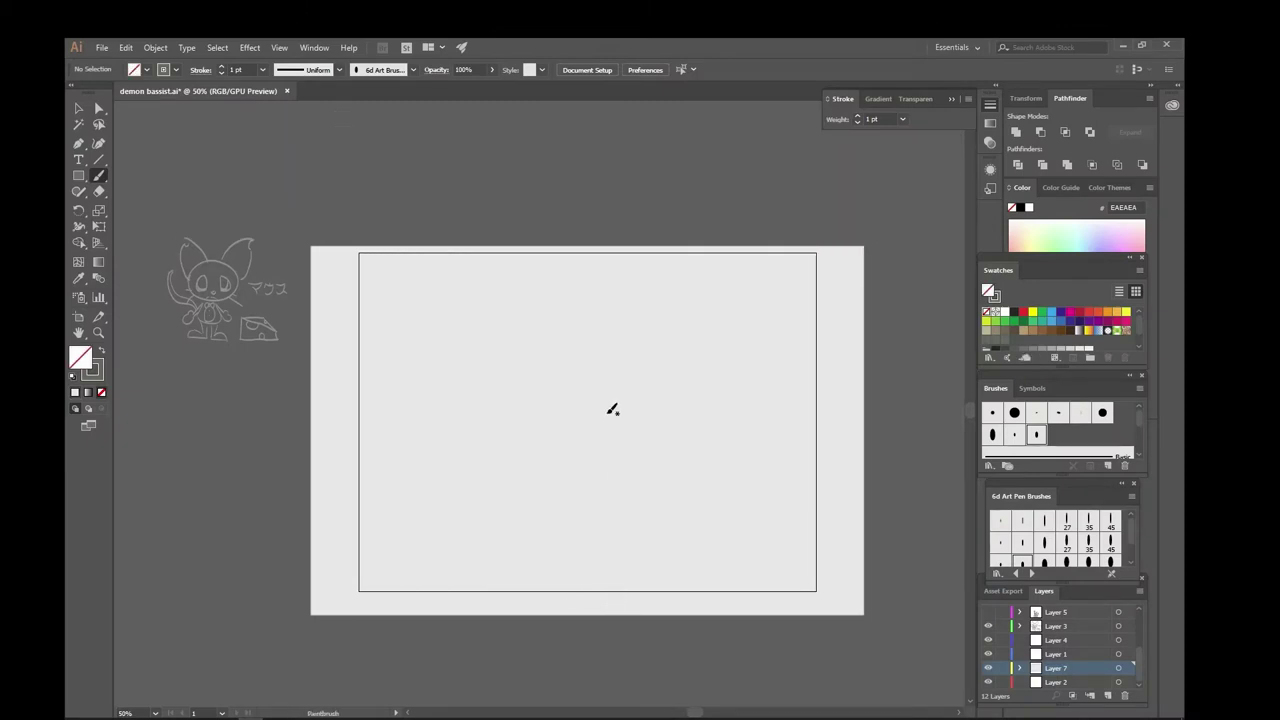
pyautogui.hscroll(1, 609, 420)
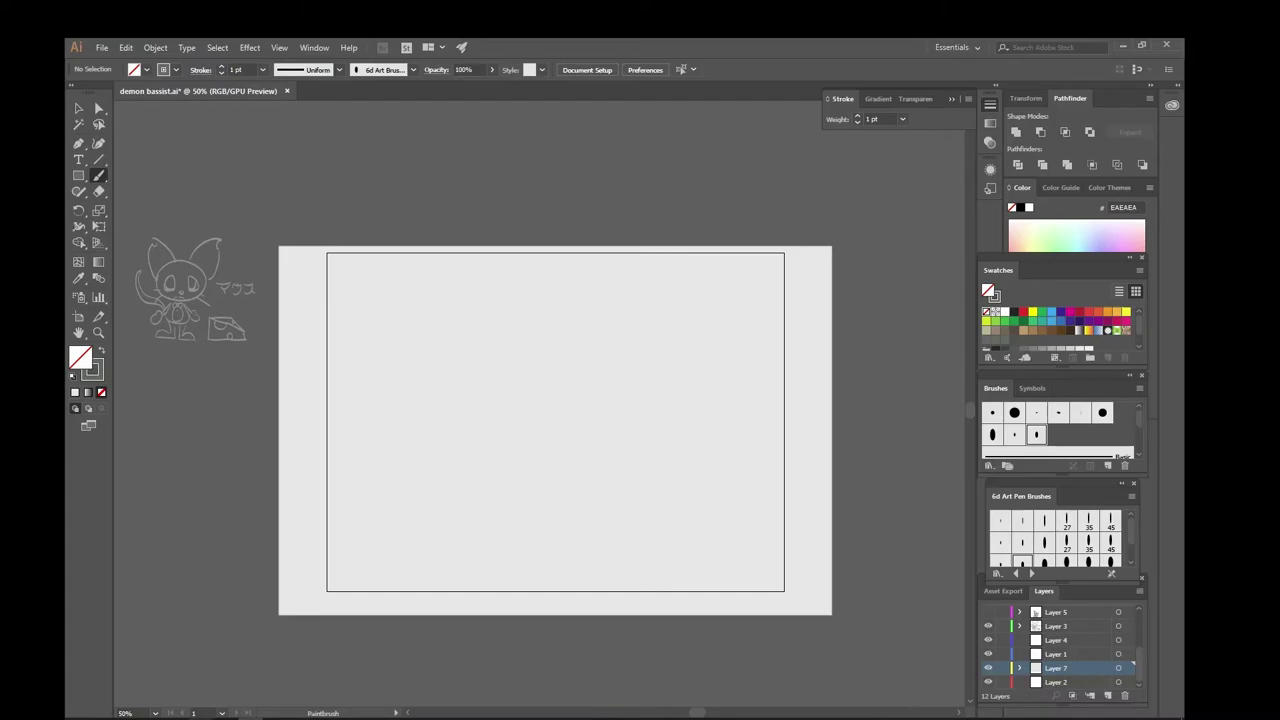
# - Switch to SoundCloud to check the playback volume control, and return to Illustrator
pyautogui.hotkey('alt', 'Tab')
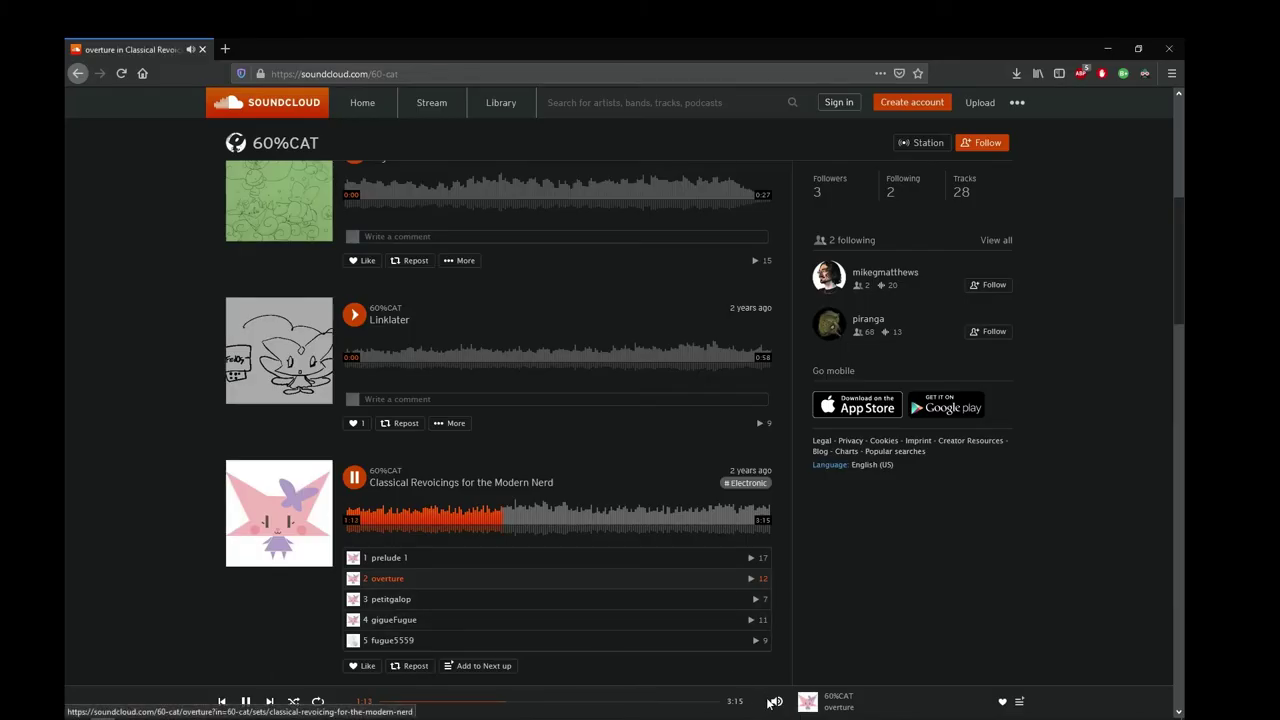
pyautogui.moveTo(779, 706)
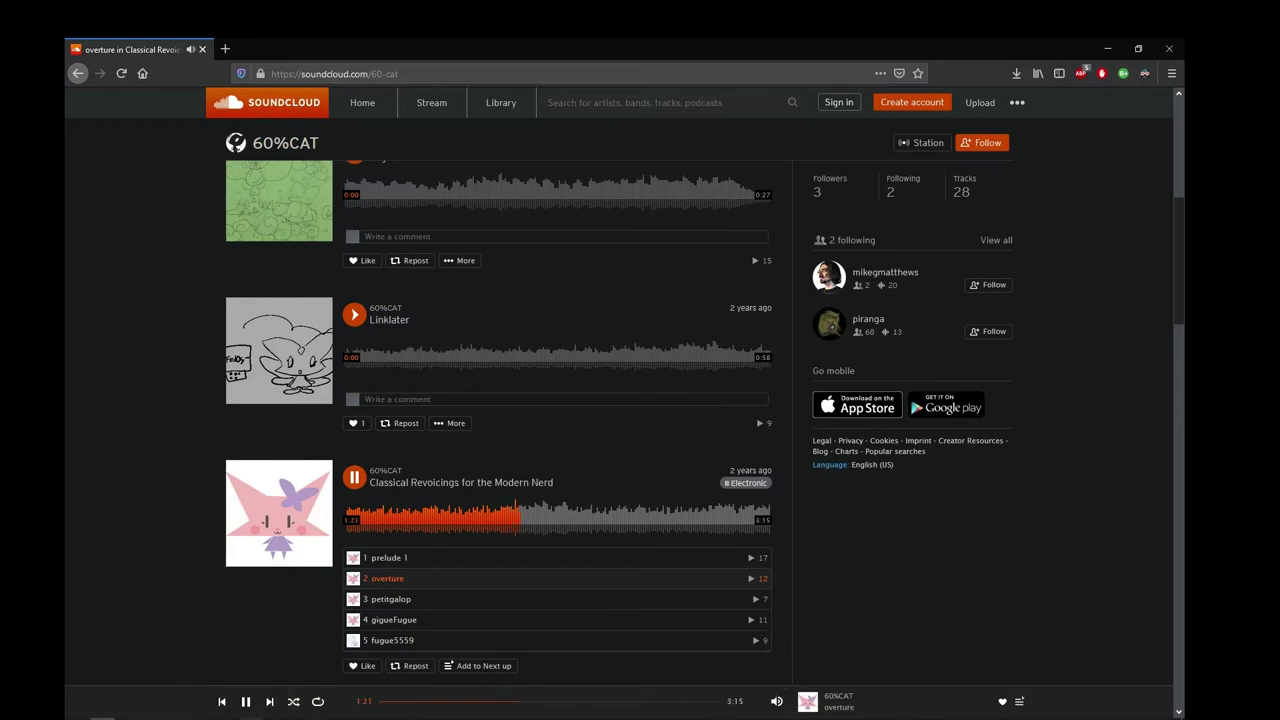
pyautogui.hotkey('alt', 'Tab')
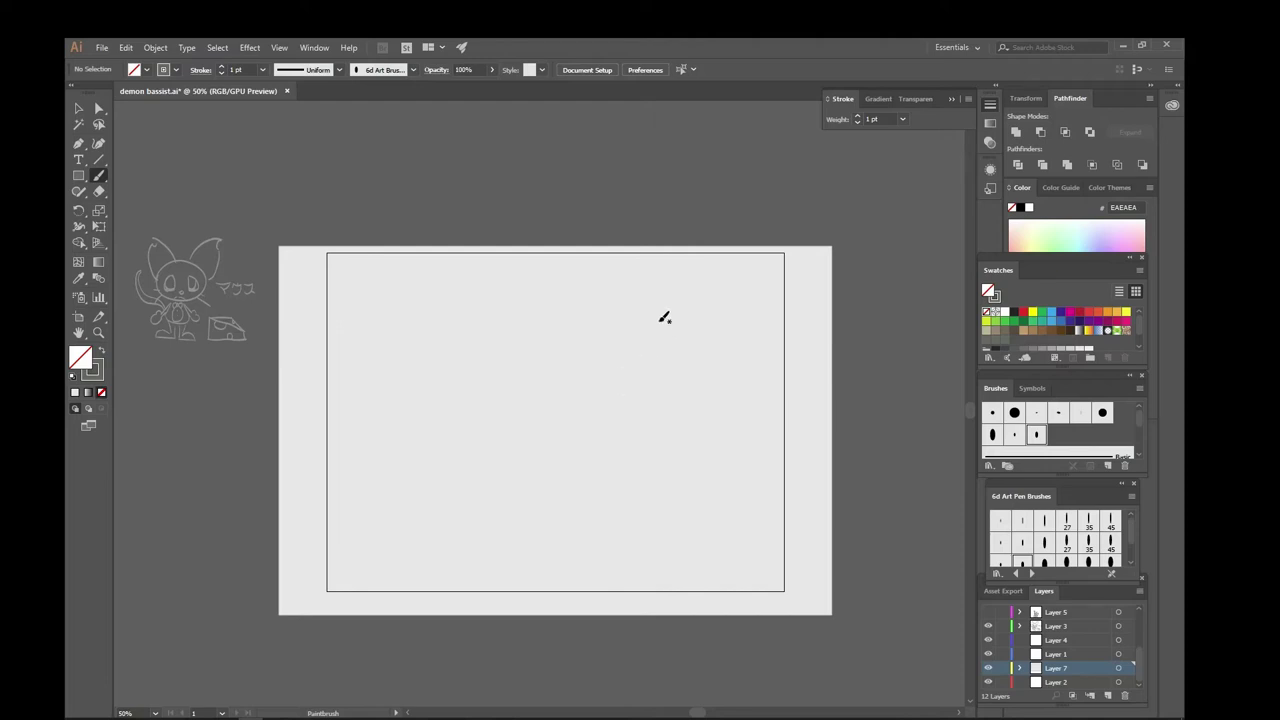
# - Sketch a tilted slab in perspective with inner dividing lines and small details near the artboard's centre using the Paintbrush
pyautogui.moveTo(464, 390); pyautogui.dragTo(610, 386)
pyautogui.hotkey('ctrl', 'z')
pyautogui.moveTo(412, 354)
pyautogui.mouseDown()
pyautogui.moveTo(480, 409)
pyautogui.moveTo(577, 411)
pyautogui.mouseUp()
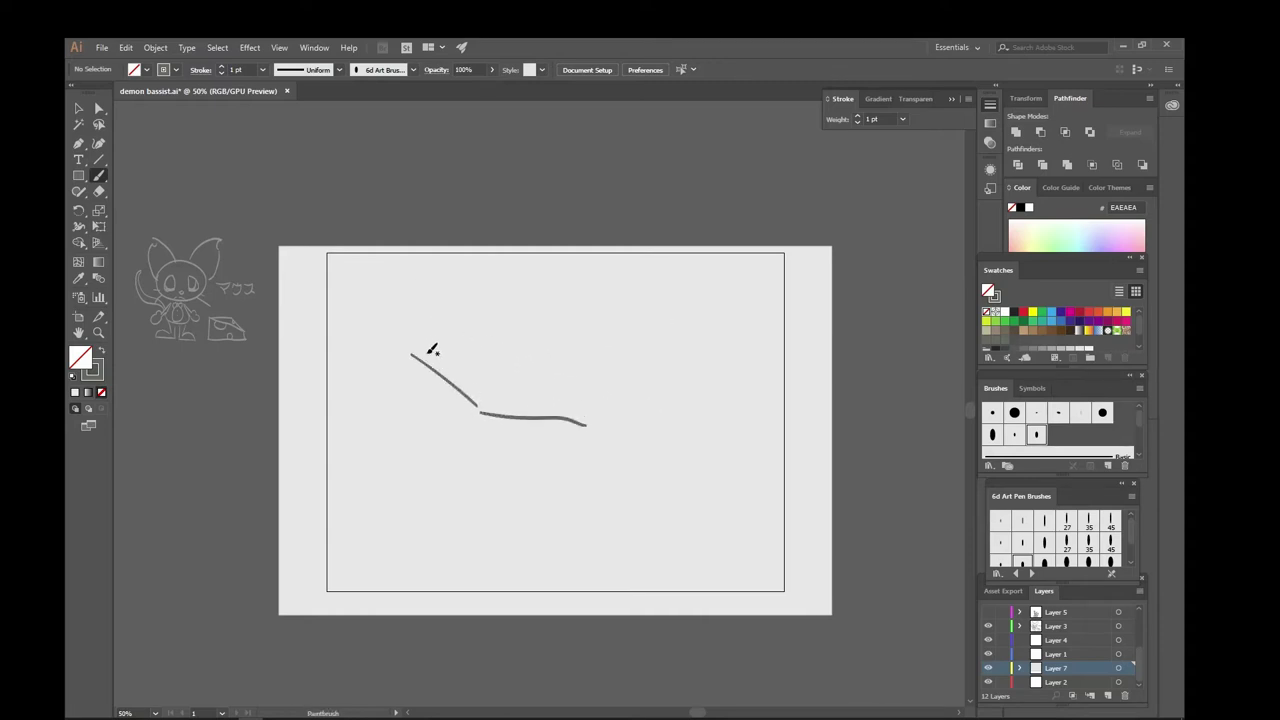
pyautogui.moveTo(411, 345)
pyautogui.mouseDown()
pyautogui.moveTo(547, 350)
pyautogui.moveTo(600, 428)
pyautogui.mouseUp()
pyautogui.moveTo(498, 414)
pyautogui.mouseDown()
pyautogui.moveTo(497, 392)
pyautogui.moveTo(580, 397)
pyautogui.moveTo(586, 428)
pyautogui.mouseUp()
pyautogui.moveTo(455, 383); pyautogui.dragTo(507, 390)
pyautogui.moveTo(430, 362); pyautogui.dragTo(584, 392)
pyautogui.moveTo(472, 370)
pyautogui.mouseDown()
pyautogui.moveTo(526, 352)
pyautogui.moveTo(518, 378)
pyautogui.moveTo(506, 373)
pyautogui.moveTo(600, 396)
pyautogui.moveTo(557, 415)
pyautogui.moveTo(612, 398)
pyautogui.moveTo(617, 434)
pyautogui.moveTo(557, 416)
pyautogui.mouseUp()
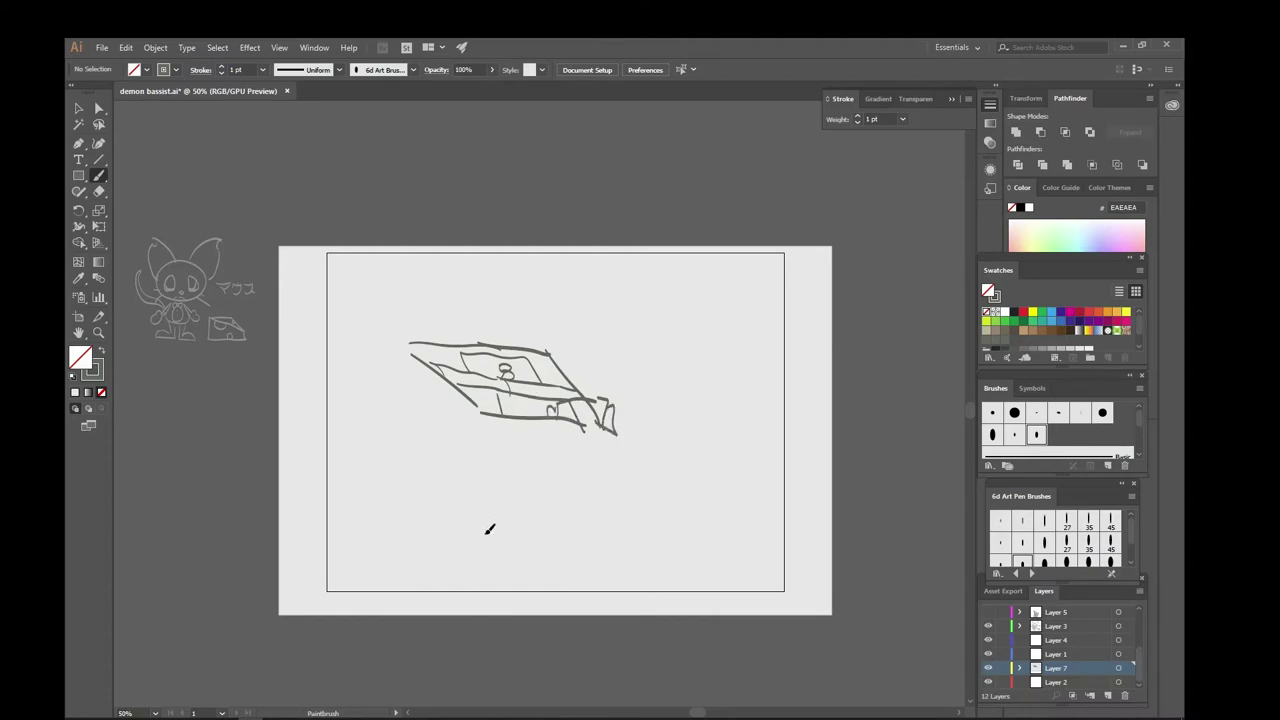
# - Sketch a plain slanted parallelogram below the detailed slab with four Paintbrush strokes
pyautogui.moveTo(479, 514); pyautogui.dragTo(435, 470)
pyautogui.moveTo(435, 470); pyautogui.dragTo(614, 491)
pyautogui.moveTo(612, 490); pyautogui.dragTo(646, 535)
pyautogui.moveTo(487, 531); pyautogui.dragTo(668, 529)
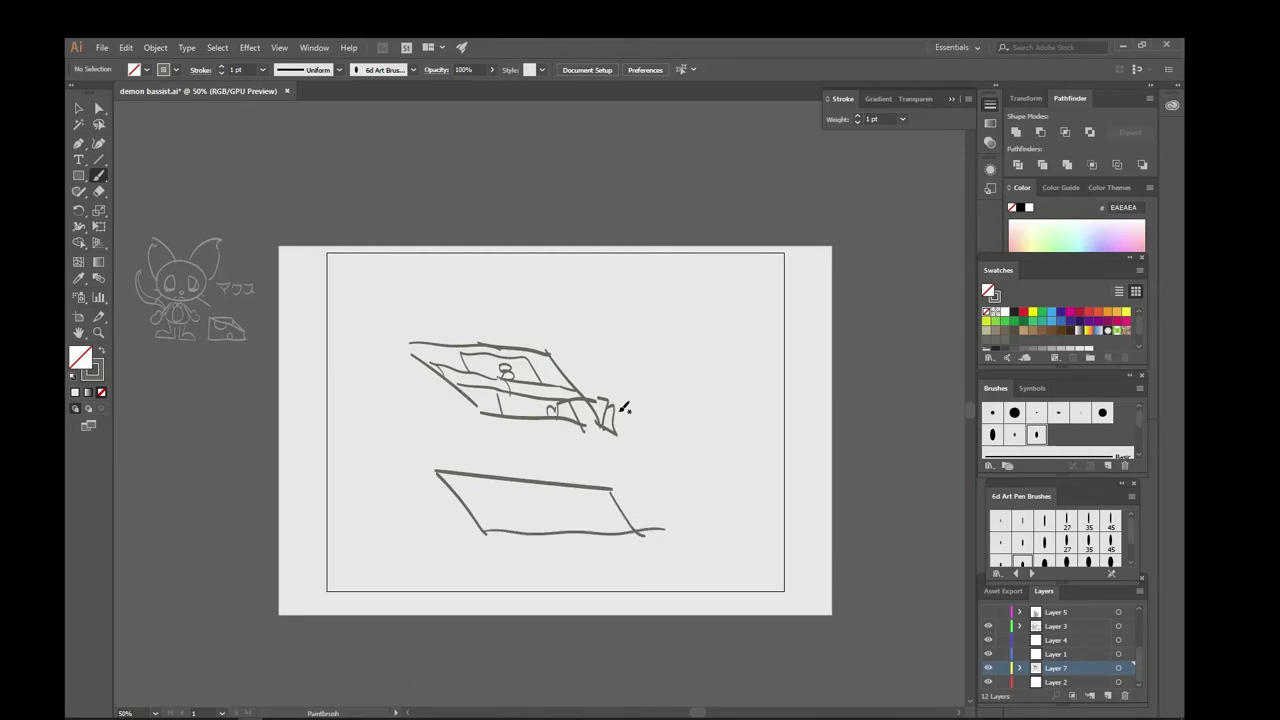
# - Try to reposition the light grey background rectangle over the artboard and lock its layer
pyautogui.press('v')
pyautogui.moveTo(411, 316); pyautogui.dragTo(469, 353)
pyautogui.hotkey('ctrl', 'z')
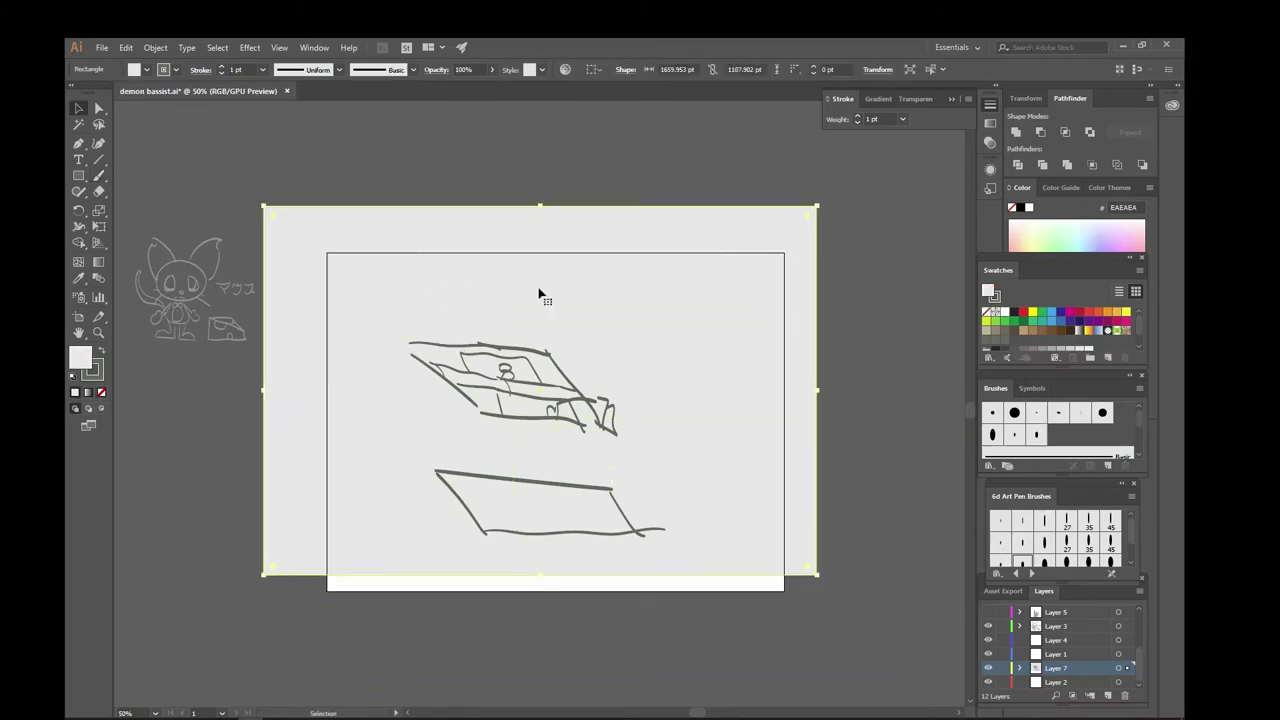
pyautogui.moveTo(777, 520); pyautogui.dragTo(797, 549)
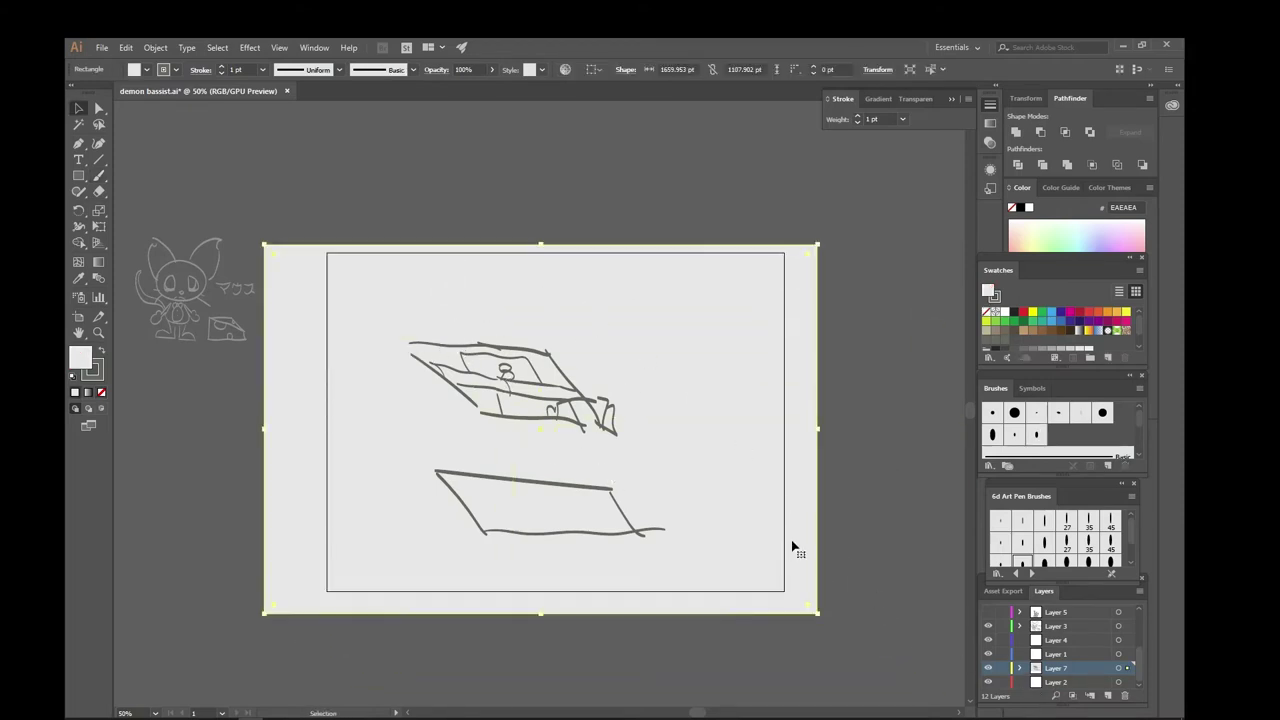
pyautogui.click(1003, 668)
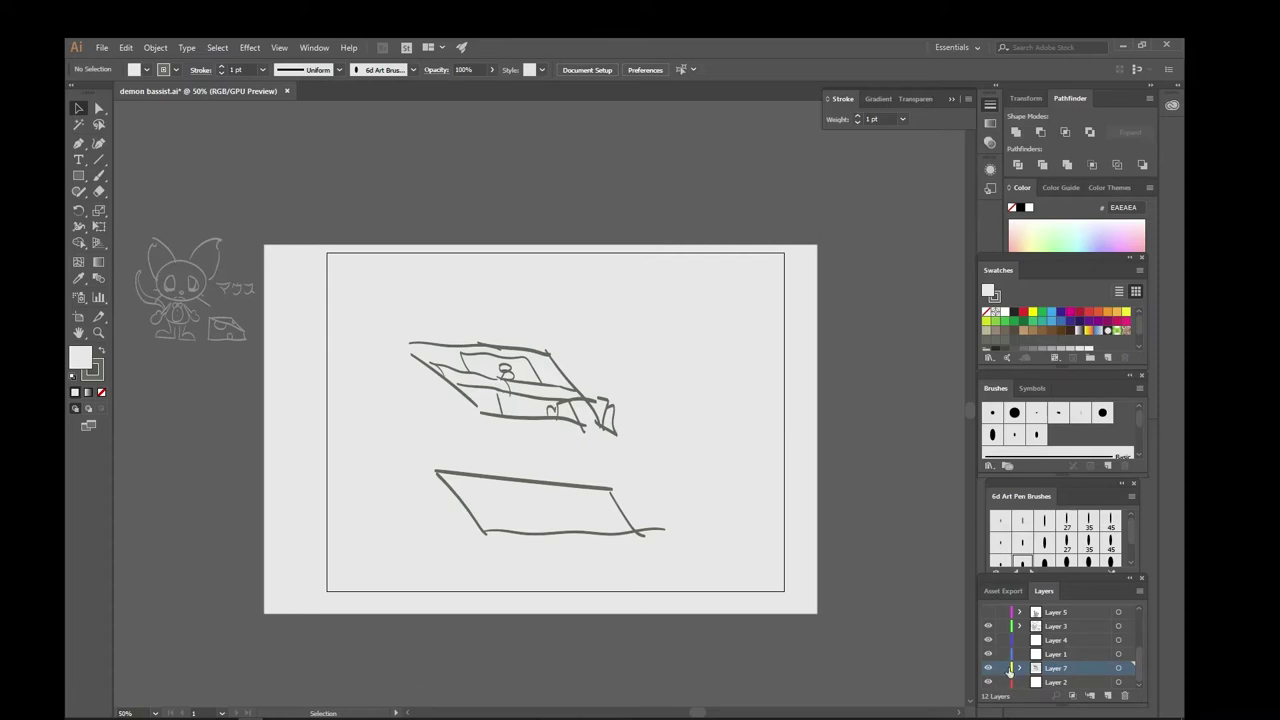
# - Delete the grey background rectangle and both slanted platform sketches from the artboard
pyautogui.click(750, 432)
pyautogui.press('Delete')
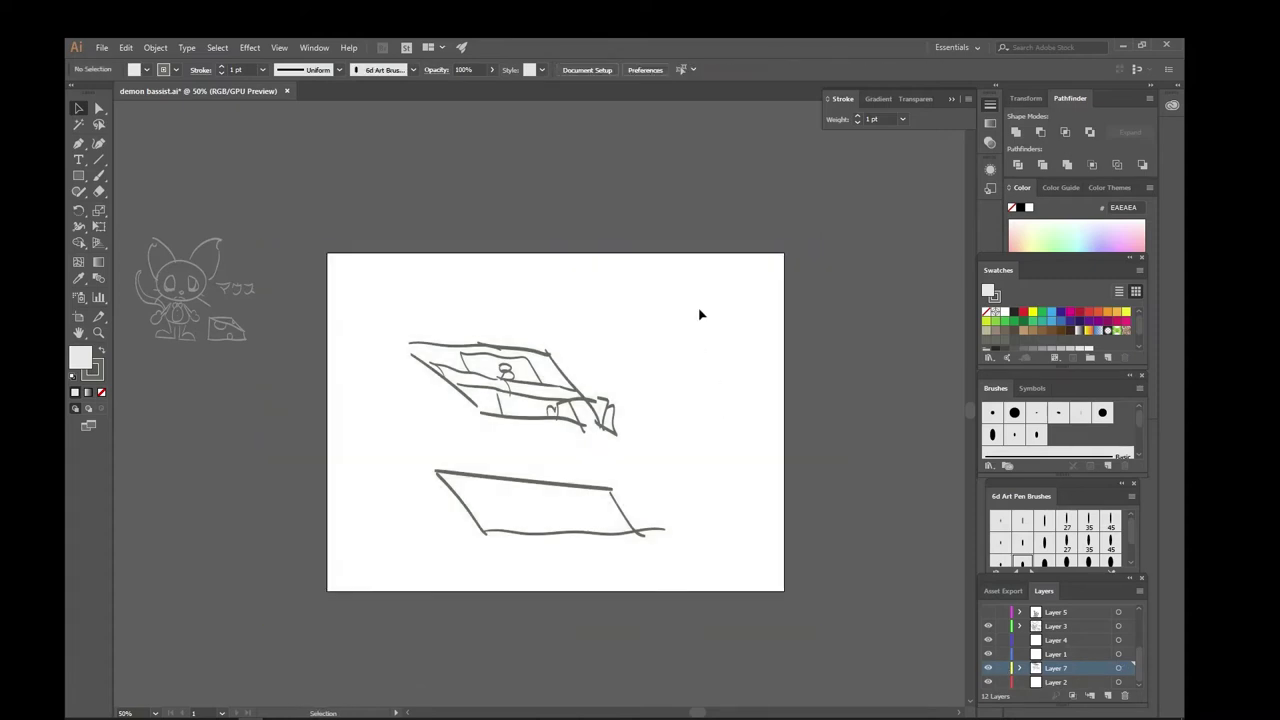
pyautogui.moveTo(683, 333); pyautogui.dragTo(426, 557)
pyautogui.hotkey('ctrl', 'x')
pyautogui.hotkey('ctrl', 'v')
pyautogui.press('Delete')
# - Draw a background rectangle about 1980 by 1496 pt extending past the artboard on all sides, filled with EAEAEA
pyautogui.click(78, 175)
pyautogui.moveTo(212, 188); pyautogui.dragTo(820, 640)
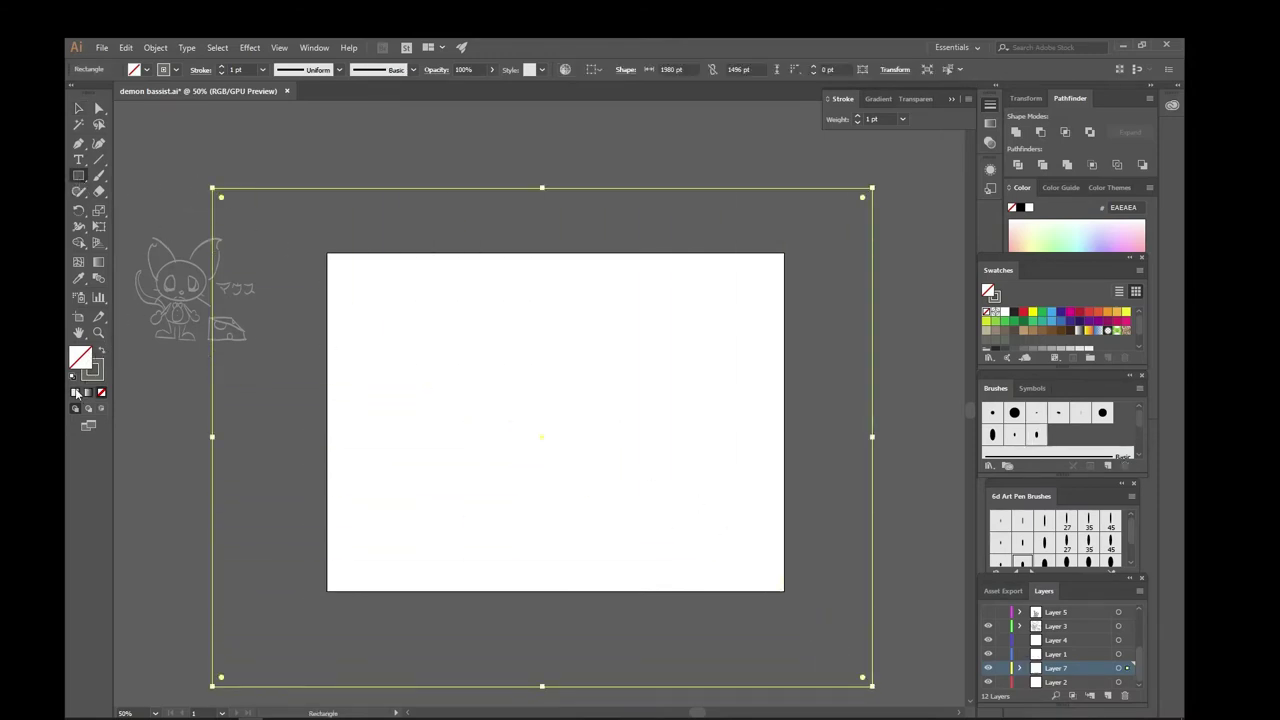
pyautogui.click(74, 392)
pyautogui.click(78, 108)
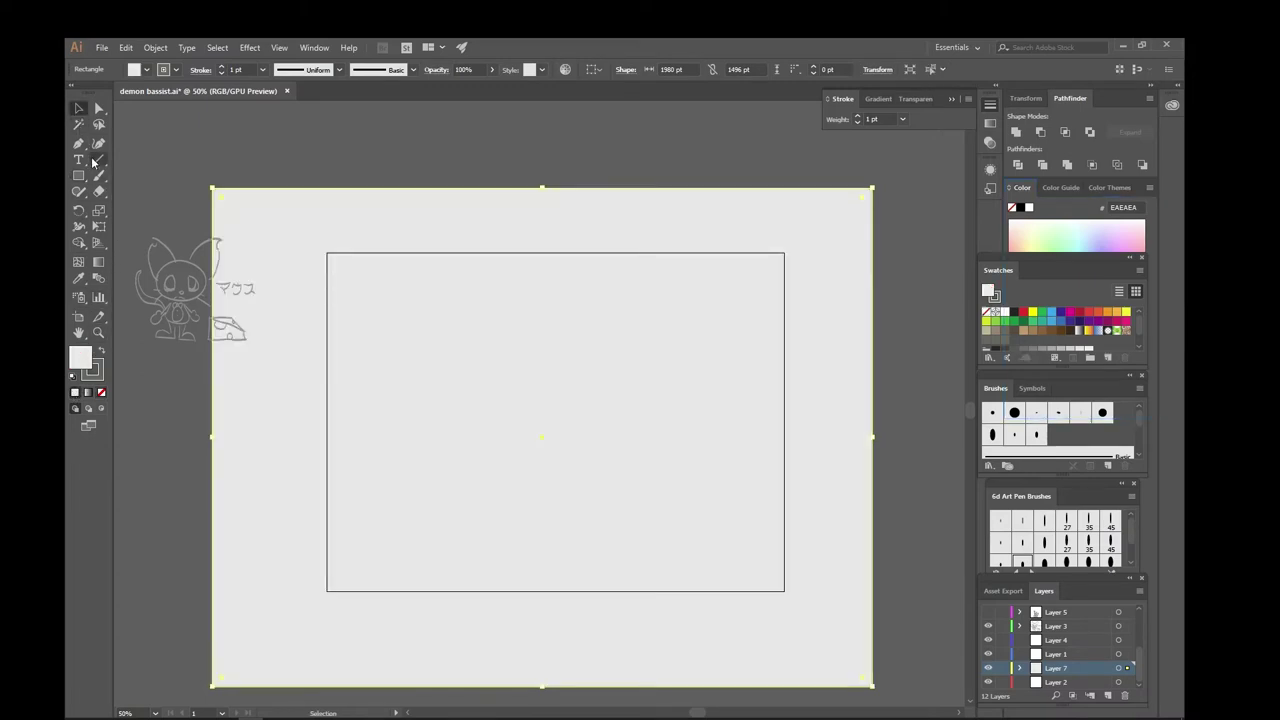
pyautogui.click(199, 142)
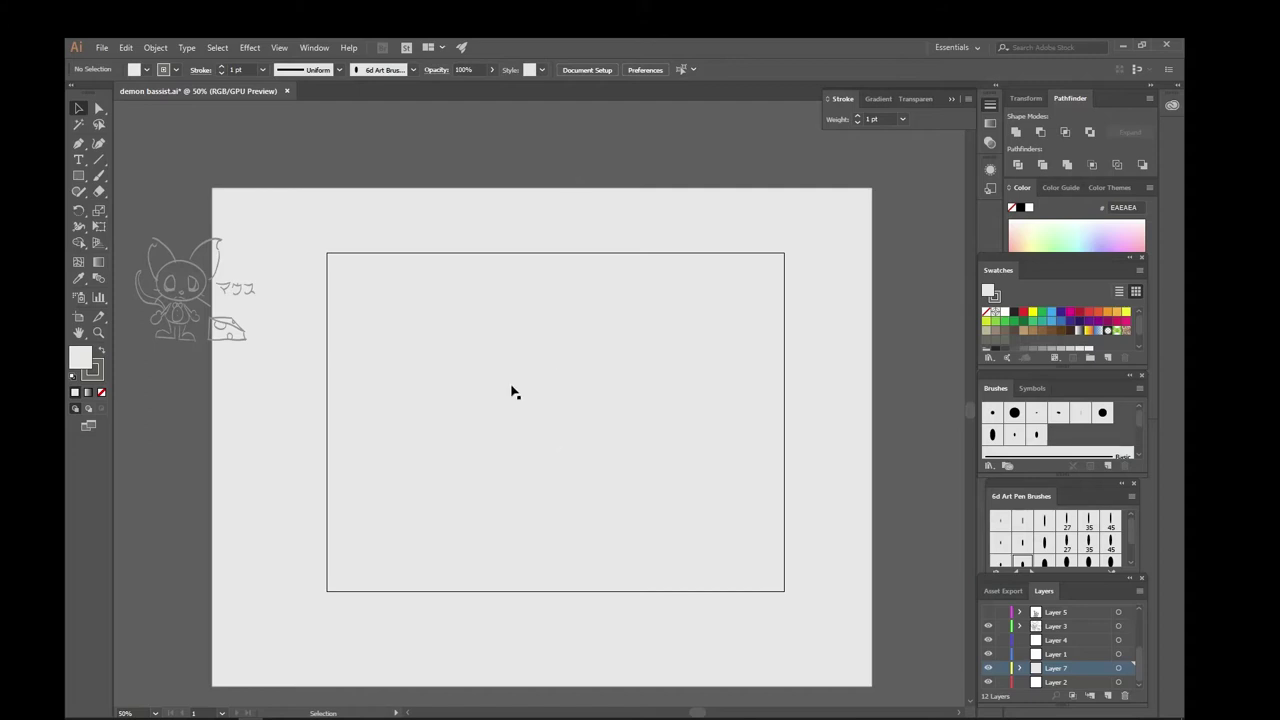
# - Lock Layer 7 with the background rectangle and make Layer 1 the active layer
pyautogui.scroll(-1, 539, 413)
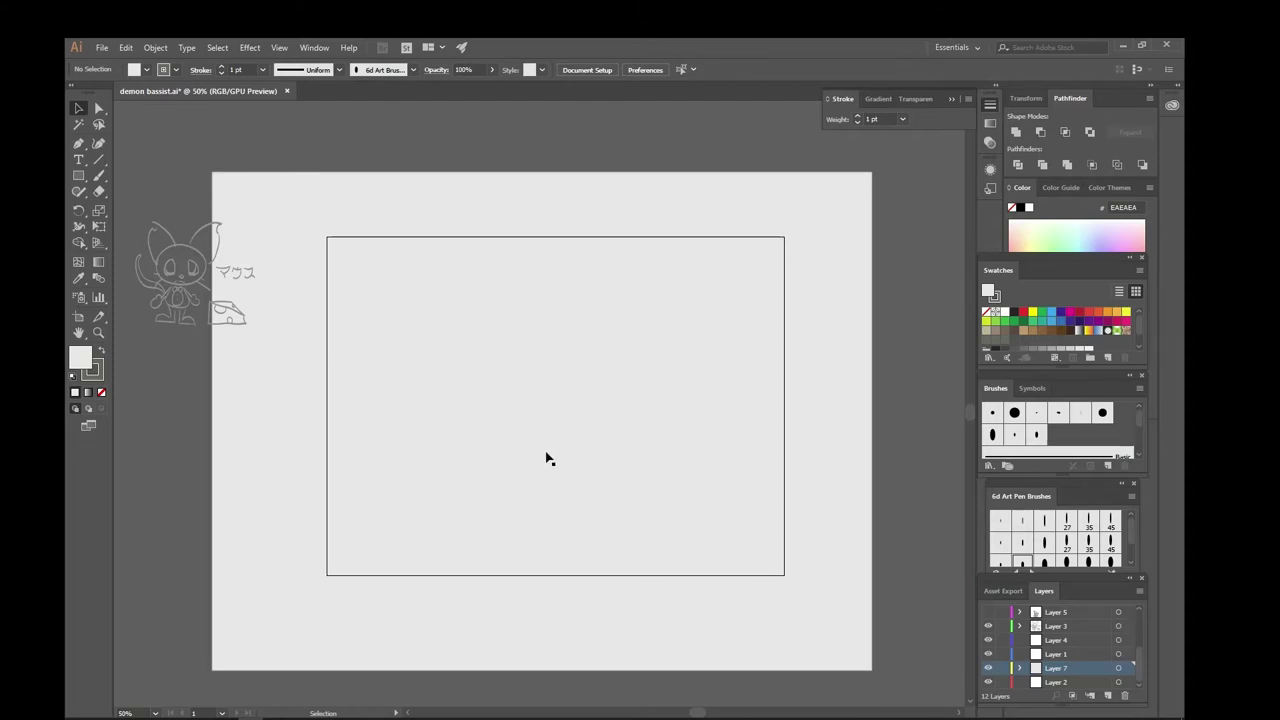
pyautogui.hotkey('ctrl', '1')
pyautogui.scroll(-2, 545, 452)
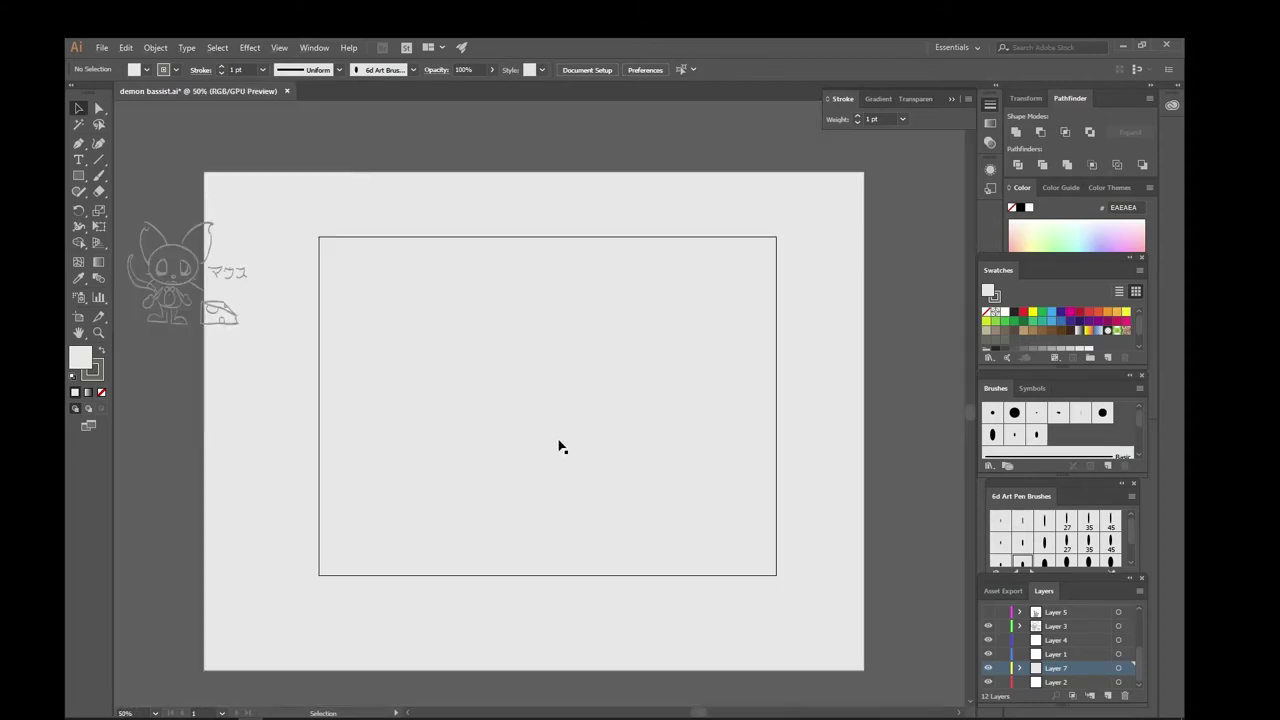
pyautogui.scroll(1, 554, 446)
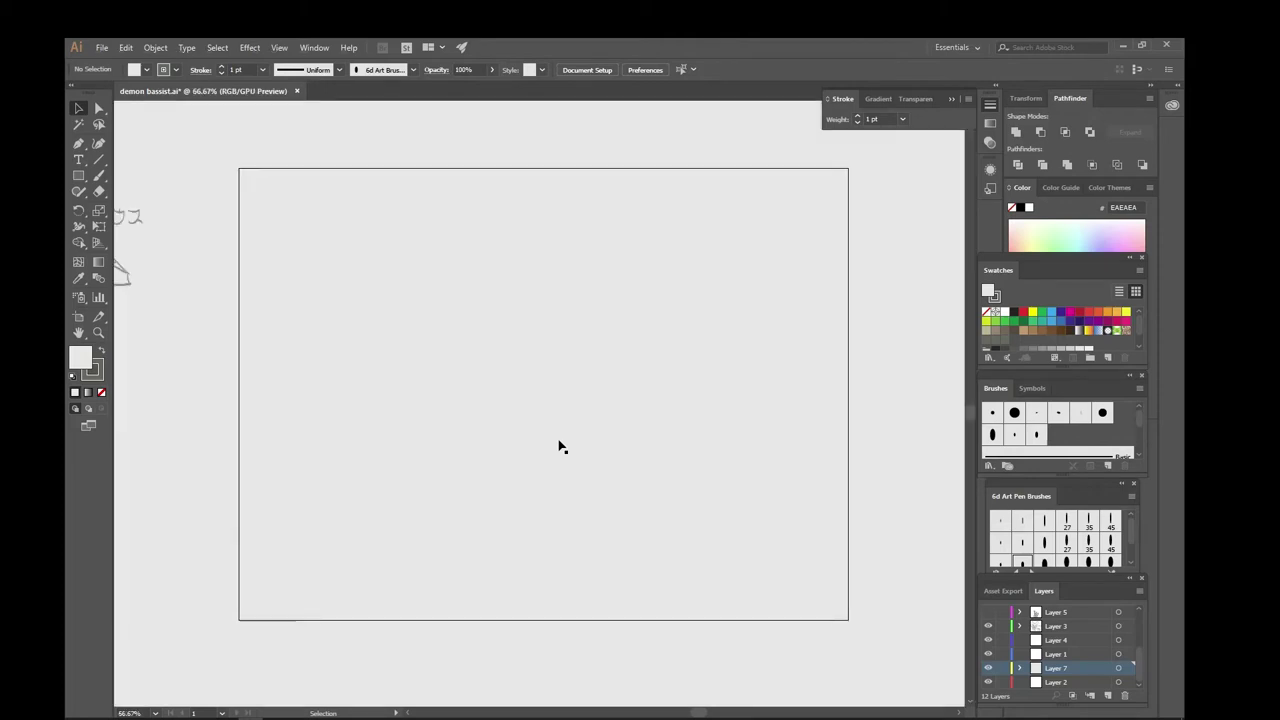
pyautogui.click(1003, 668)
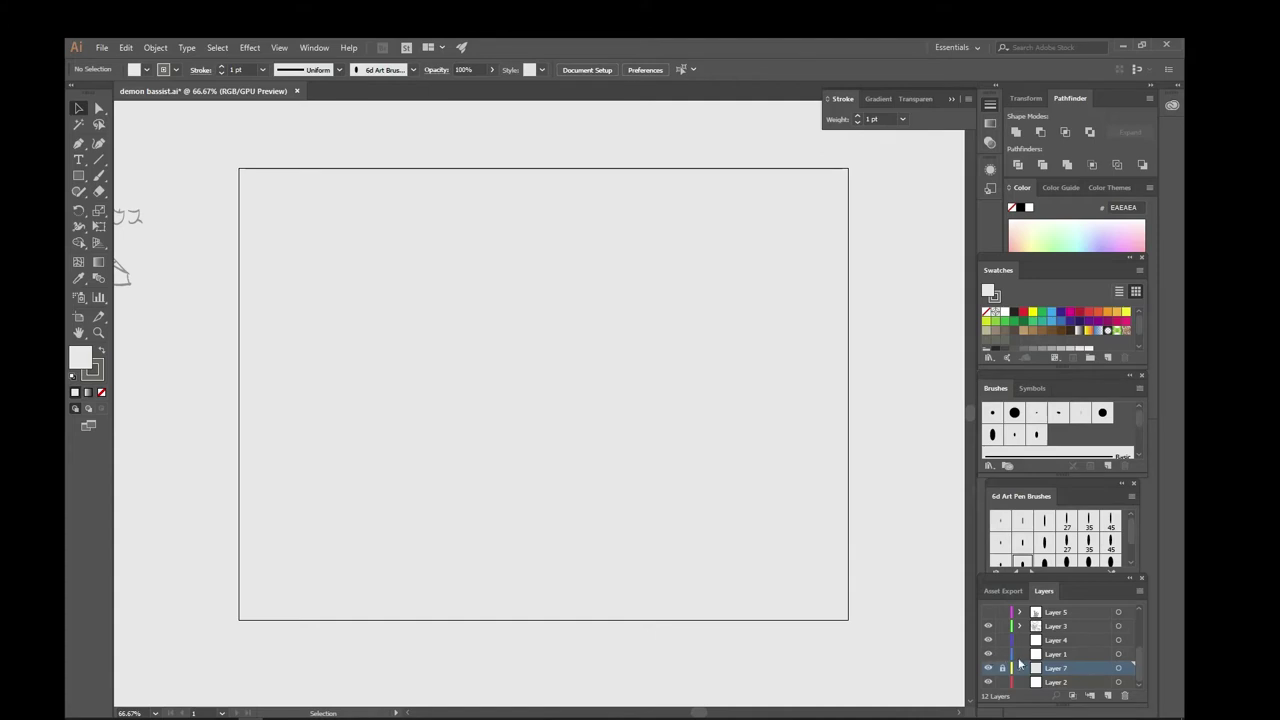
pyautogui.click(1062, 655)
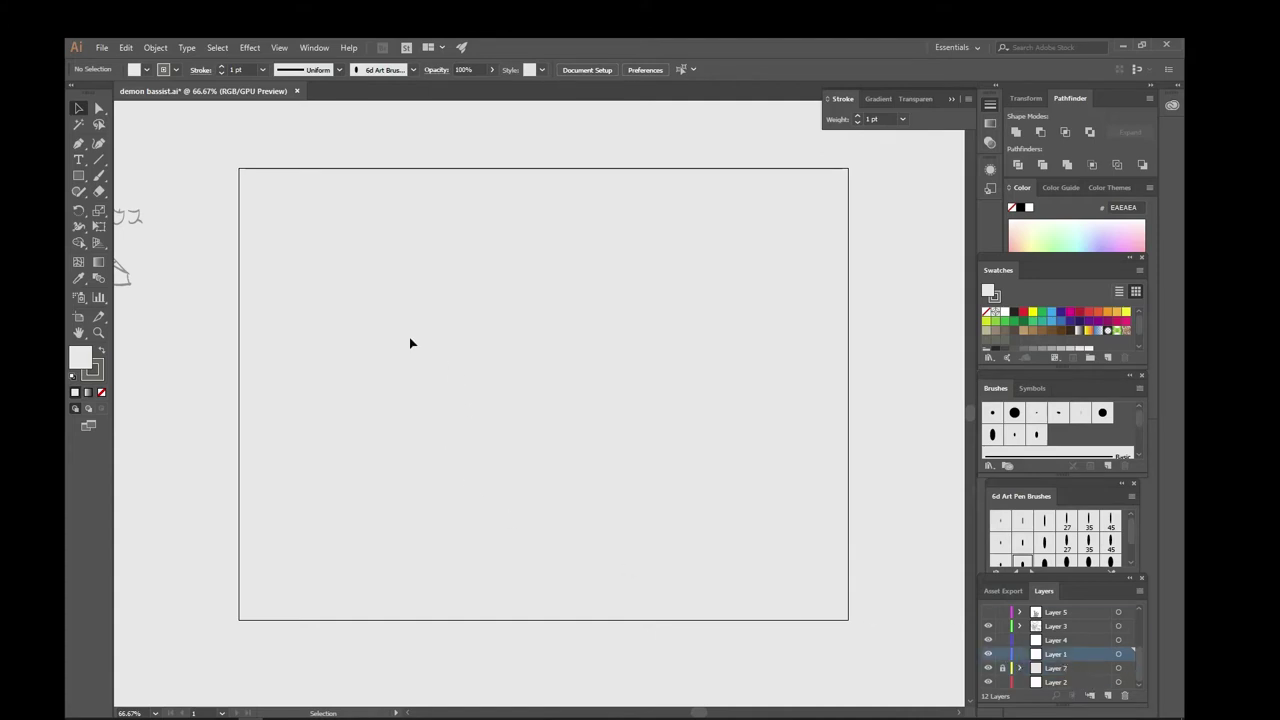
# - Sketch a character's round head, arms and diamond-patterned torso left of the artboard's centre with the Paintbrush
pyautogui.press('b')
pyautogui.moveTo(455, 296)
pyautogui.mouseDown()
pyautogui.moveTo(429, 420)
pyautogui.moveTo(529, 420)
pyautogui.mouseUp()
pyautogui.hotkey('ctrl', 'z')
pyautogui.moveTo(462, 350)
pyautogui.mouseDown()
pyautogui.moveTo(455, 392)
pyautogui.moveTo(529, 403)
pyautogui.moveTo(494, 347)
pyautogui.moveTo(500, 362)
pyautogui.moveTo(472, 390)
pyautogui.moveTo(500, 405)
pyautogui.moveTo(494, 378)
pyautogui.moveTo(423, 413)
pyautogui.mouseUp()
pyautogui.moveTo(522, 378)
pyautogui.mouseDown()
pyautogui.moveTo(529, 363)
pyautogui.moveTo(513, 342)
pyautogui.moveTo(536, 420)
pyautogui.mouseUp()
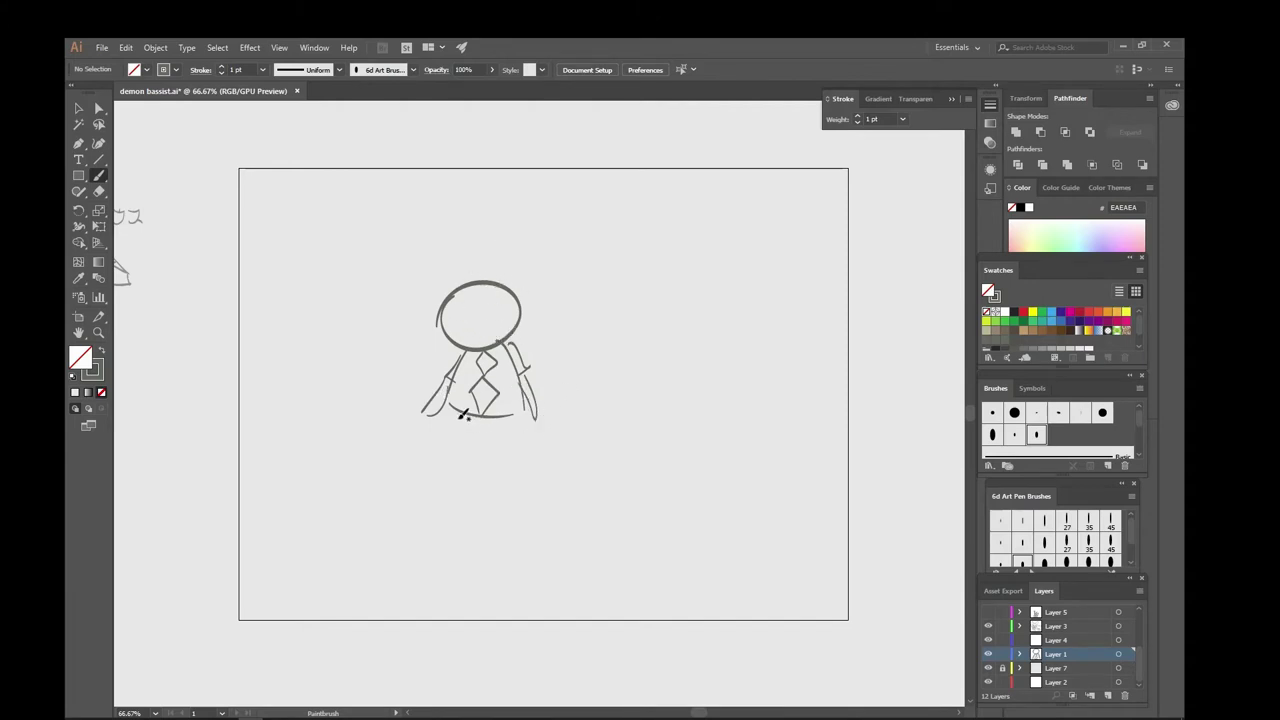
# - Add legs with flat feet, a curled tail, two narrow eyes and pointed cat ears to the character
pyautogui.moveTo(460, 411)
pyautogui.mouseDown()
pyautogui.moveTo(471, 437)
pyautogui.moveTo(437, 449)
pyautogui.moveTo(519, 447)
pyautogui.mouseUp()
pyautogui.moveTo(540, 390)
pyautogui.mouseDown()
pyautogui.moveTo(606, 357)
pyautogui.moveTo(591, 364)
pyautogui.mouseUp()
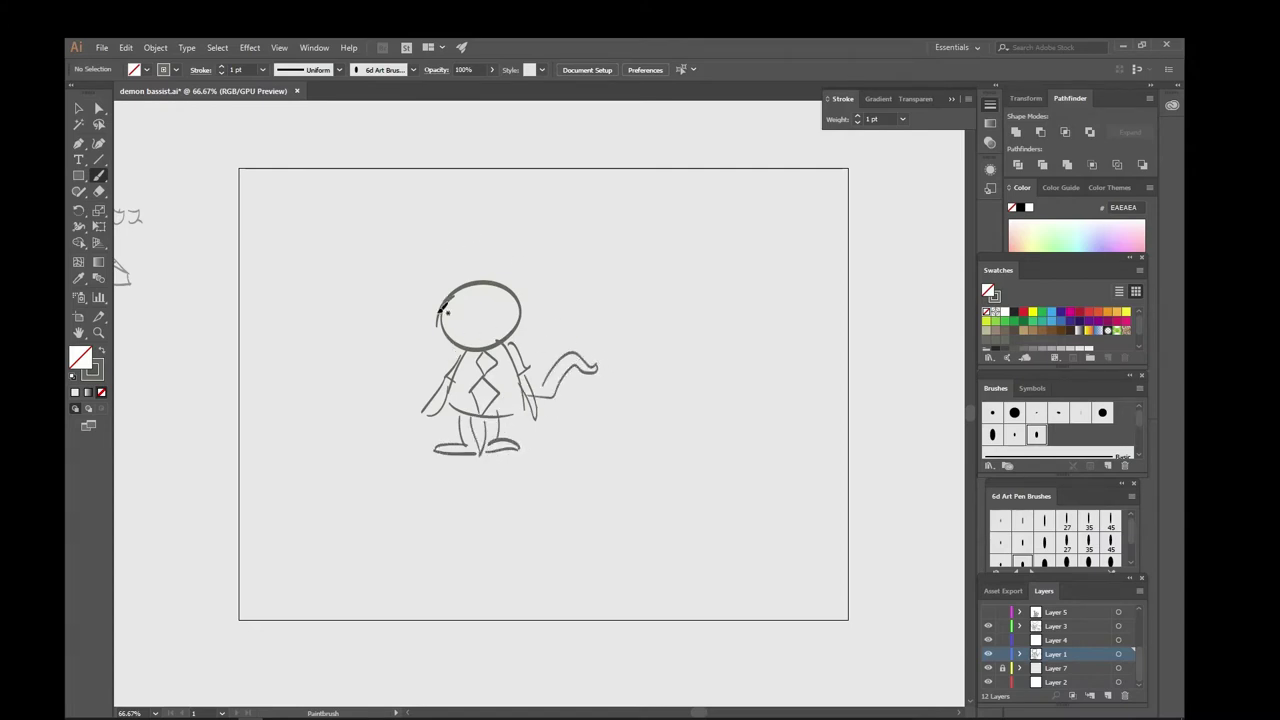
pyautogui.moveTo(437, 312)
pyautogui.mouseDown()
pyautogui.moveTo(512, 242)
pyautogui.moveTo(524, 310)
pyautogui.moveTo(457, 304)
pyautogui.moveTo(466, 326)
pyautogui.mouseUp()
pyautogui.moveTo(494, 306)
pyautogui.mouseDown()
pyautogui.moveTo(500, 328)
pyautogui.moveTo(505, 318)
pyautogui.mouseUp()
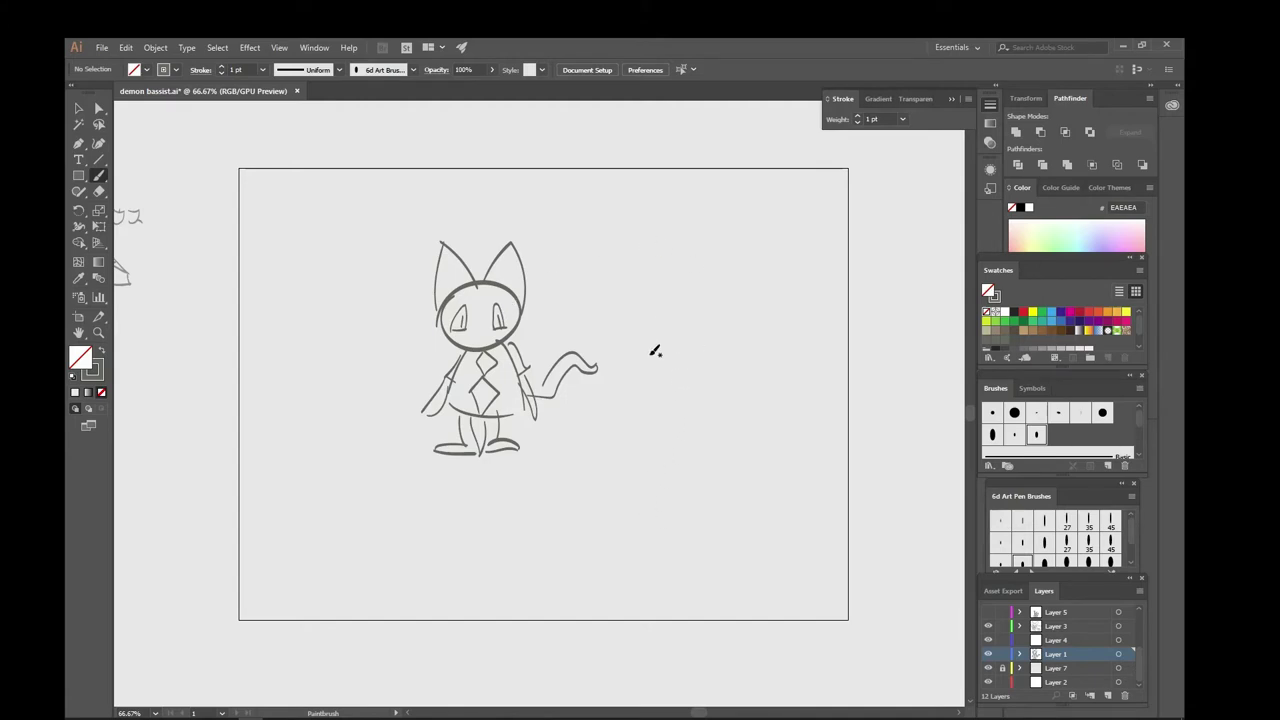
pyautogui.moveTo(491, 200)
pyautogui.mouseDown()
pyautogui.moveTo(352, 352)
pyautogui.moveTo(306, 320)
pyautogui.moveTo(424, 410)
pyautogui.mouseUp()
pyautogui.hotkey('ctrl', 'z')
pyautogui.press('v')
pyautogui.press('b')
# - Sketch a second character's round head with sideways-looking eyes and large floppy ears beside the cat character
pyautogui.moveTo(726, 283)
pyautogui.mouseDown()
pyautogui.moveTo(755, 285)
pyautogui.moveTo(668, 312)
pyautogui.moveTo(683, 320)
pyautogui.mouseUp()
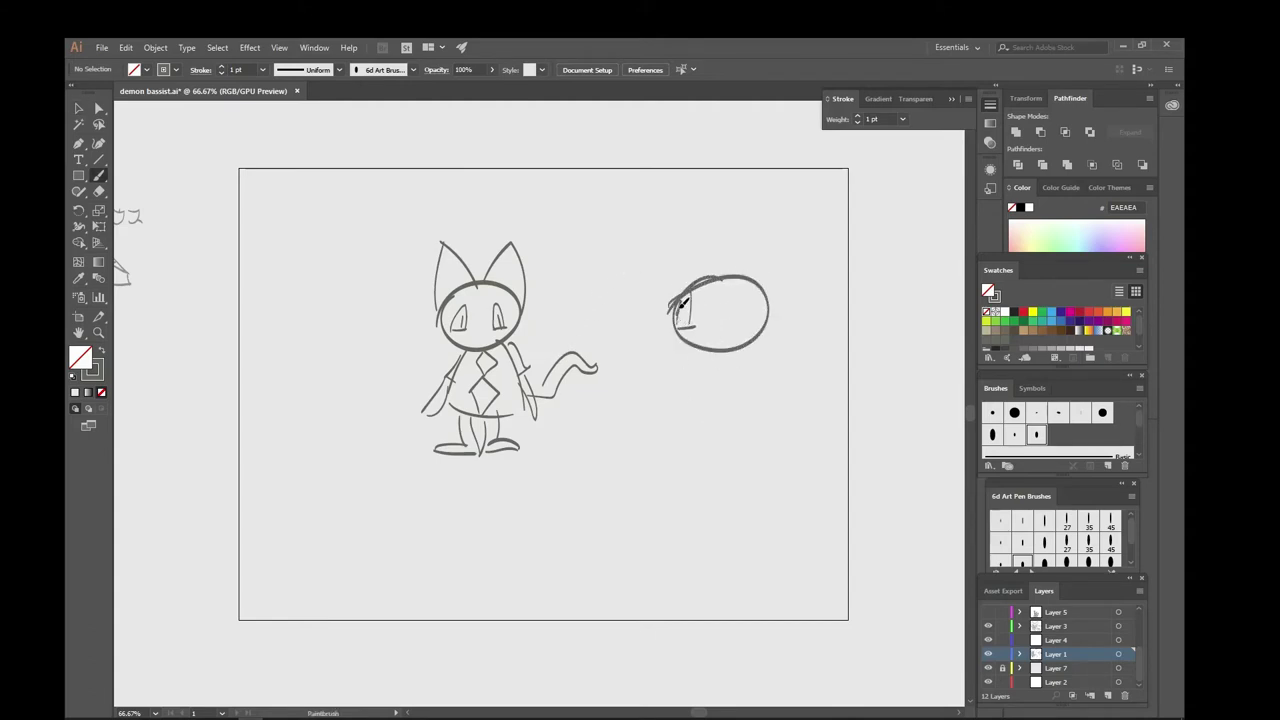
pyautogui.moveTo(729, 331)
pyautogui.mouseDown()
pyautogui.moveTo(763, 323)
pyautogui.moveTo(736, 318)
pyautogui.mouseUp()
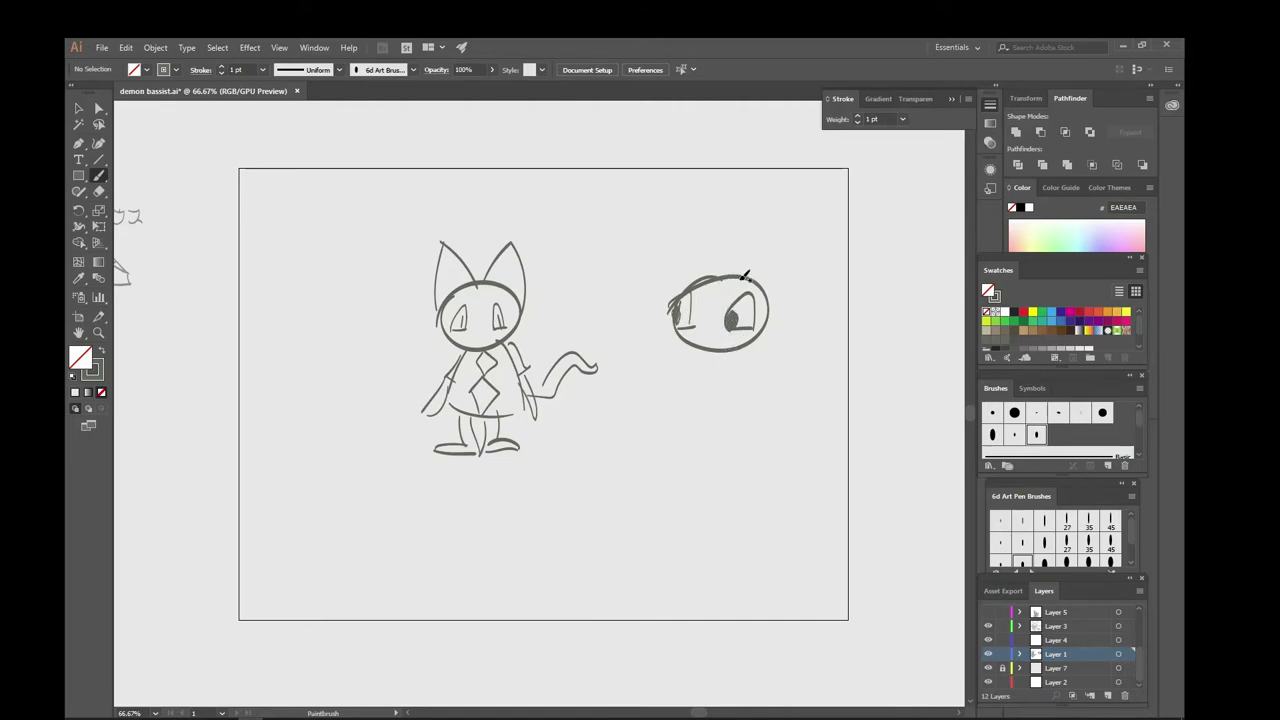
pyautogui.moveTo(752, 286)
pyautogui.mouseDown()
pyautogui.moveTo(702, 248)
pyautogui.moveTo(704, 276)
pyautogui.moveTo(640, 282)
pyautogui.moveTo(696, 284)
pyautogui.mouseUp()
# - Complete the second character with a flared body, arms, feet and a large bushy tail
pyautogui.moveTo(752, 408)
pyautogui.mouseDown()
pyautogui.moveTo(806, 297)
pyautogui.moveTo(772, 424)
pyautogui.mouseUp()
pyautogui.moveTo(773, 360)
pyautogui.mouseDown()
pyautogui.moveTo(799, 385)
pyautogui.moveTo(814, 366)
pyautogui.mouseUp()
pyautogui.moveTo(709, 356); pyautogui.dragTo(680, 408)
pyautogui.moveTo(712, 354)
pyautogui.mouseDown()
pyautogui.moveTo(748, 418)
pyautogui.moveTo(688, 444)
pyautogui.moveTo(760, 458)
pyautogui.moveTo(664, 420)
pyautogui.mouseUp()
pyautogui.moveTo(722, 354); pyautogui.dragTo(750, 402)
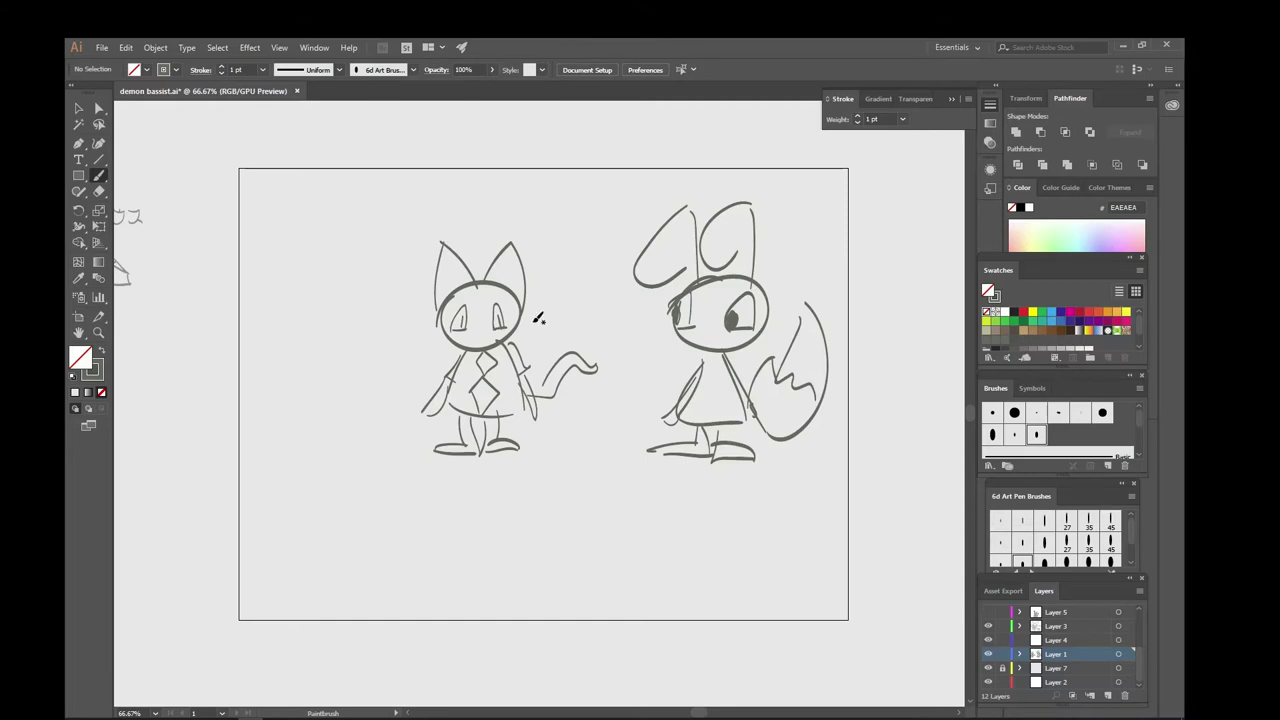
# - Circle the cat character with a large Paintbrush stroke and undo it
pyautogui.moveTo(460, 218)
pyautogui.mouseDown()
pyautogui.moveTo(440, 430)
pyautogui.moveTo(385, 357)
pyautogui.mouseUp()
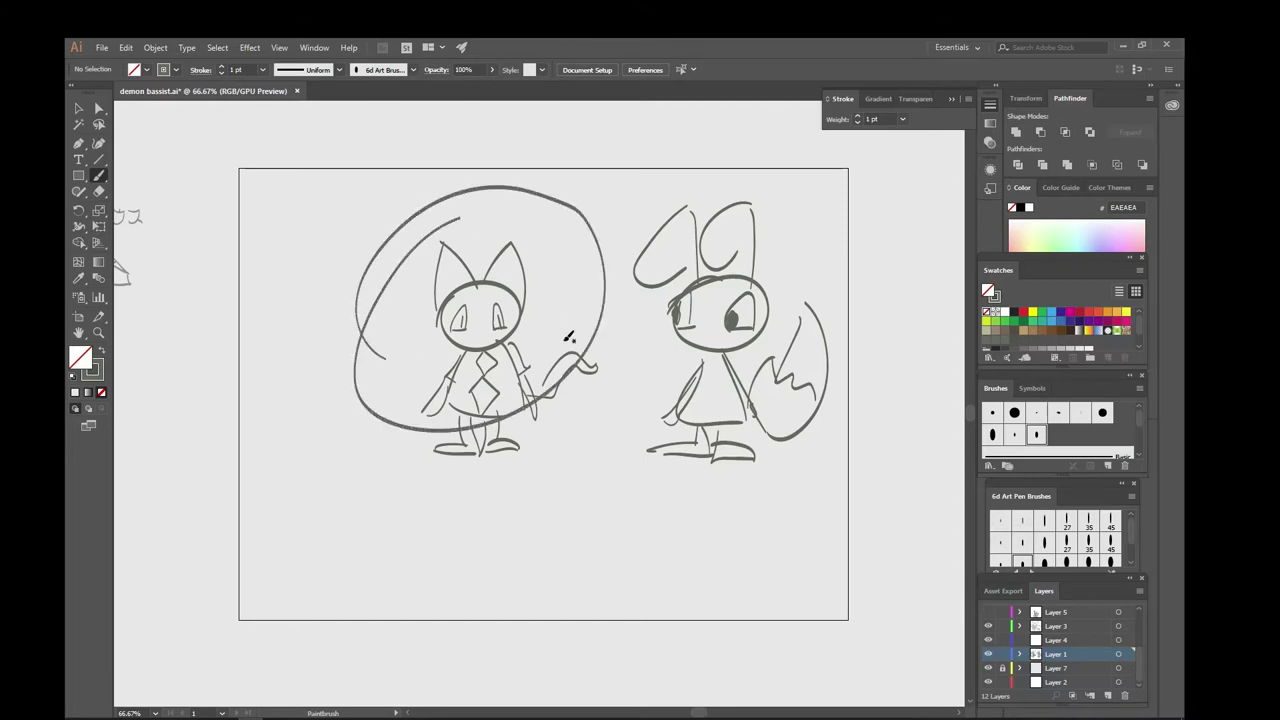
pyautogui.hotkey('ctrl', 'z')
# - Add a new layer above Layer 3 and hide Layer 1 containing the two character sketches
pyautogui.click(1059, 630)
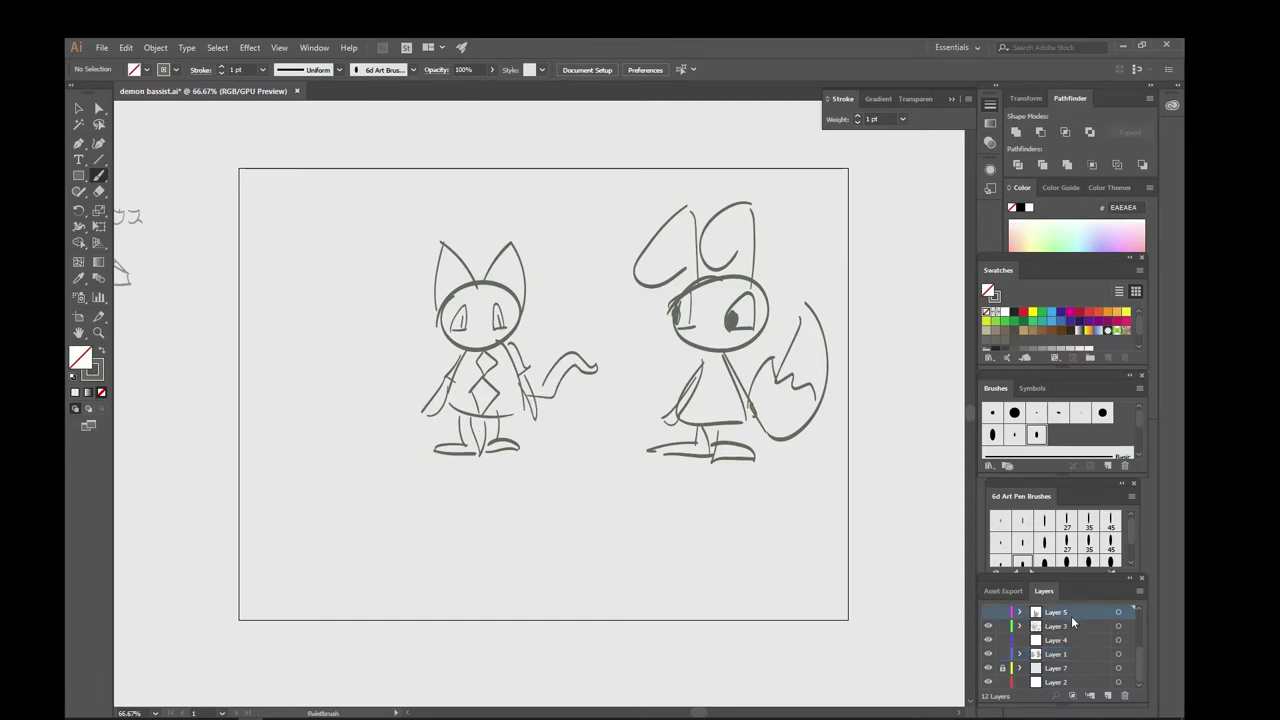
pyautogui.hotkey('ctrl', 'l')
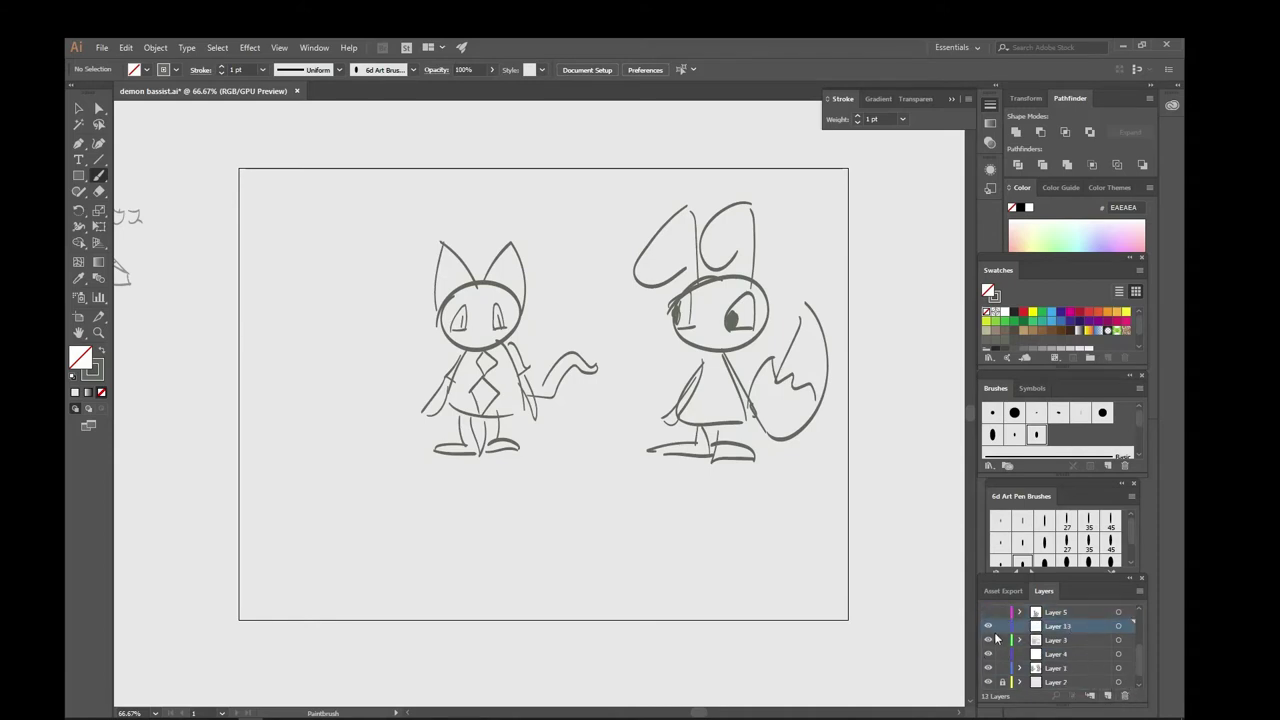
pyautogui.click(989, 640)
pyautogui.click(989, 640)
pyautogui.click(988, 667)
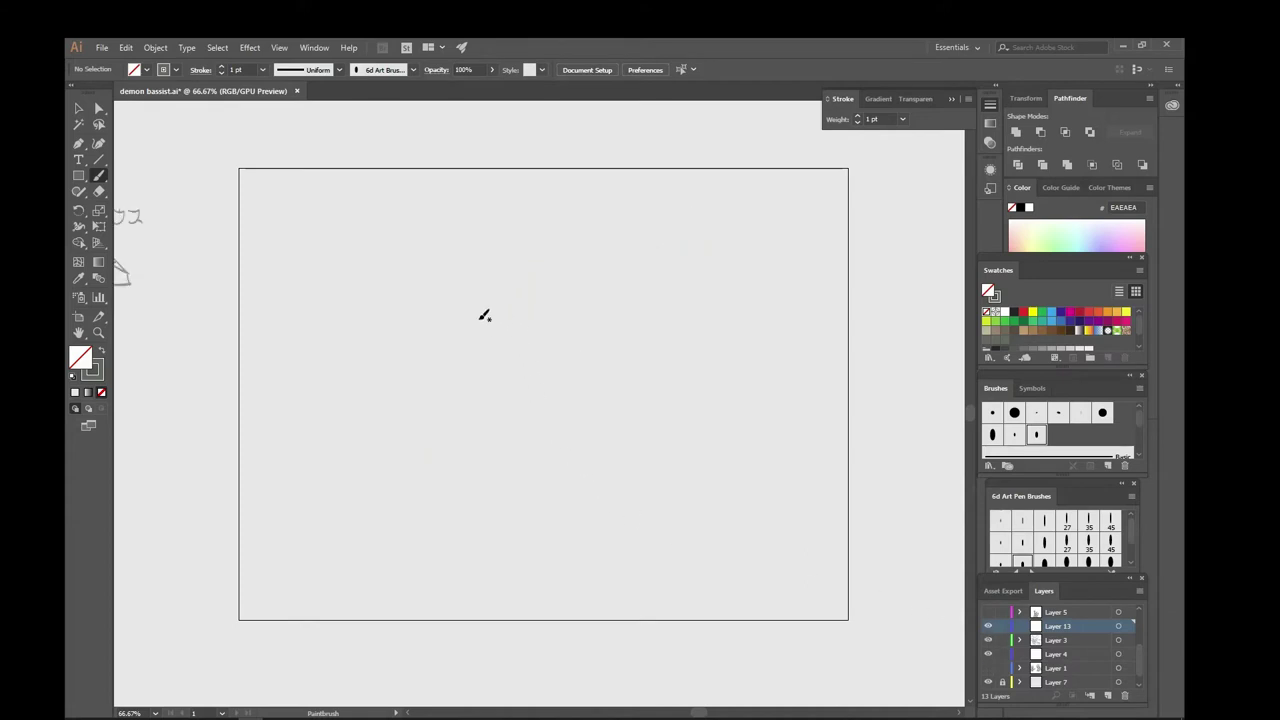
# - Sketch a round head with two pointed ears on the new layer using the Paintbrush
pyautogui.moveTo(399, 377)
pyautogui.mouseDown()
pyautogui.moveTo(457, 294)
pyautogui.moveTo(452, 328)
pyautogui.mouseUp()
pyautogui.hotkey('ctrl', 'z')
pyautogui.moveTo(442, 300)
pyautogui.mouseDown()
pyautogui.moveTo(491, 351)
pyautogui.moveTo(447, 299)
pyautogui.moveTo(513, 300)
pyautogui.moveTo(443, 286)
pyautogui.moveTo(401, 228)
pyautogui.moveTo(472, 278)
pyautogui.moveTo(540, 222)
pyautogui.mouseUp()
pyautogui.hotkey('ctrl', 'z')
pyautogui.moveTo(523, 270)
pyautogui.mouseDown()
pyautogui.moveTo(513, 310)
pyautogui.moveTo(377, 259)
pyautogui.mouseUp()
pyautogui.hotkey('ctrl', 'z')
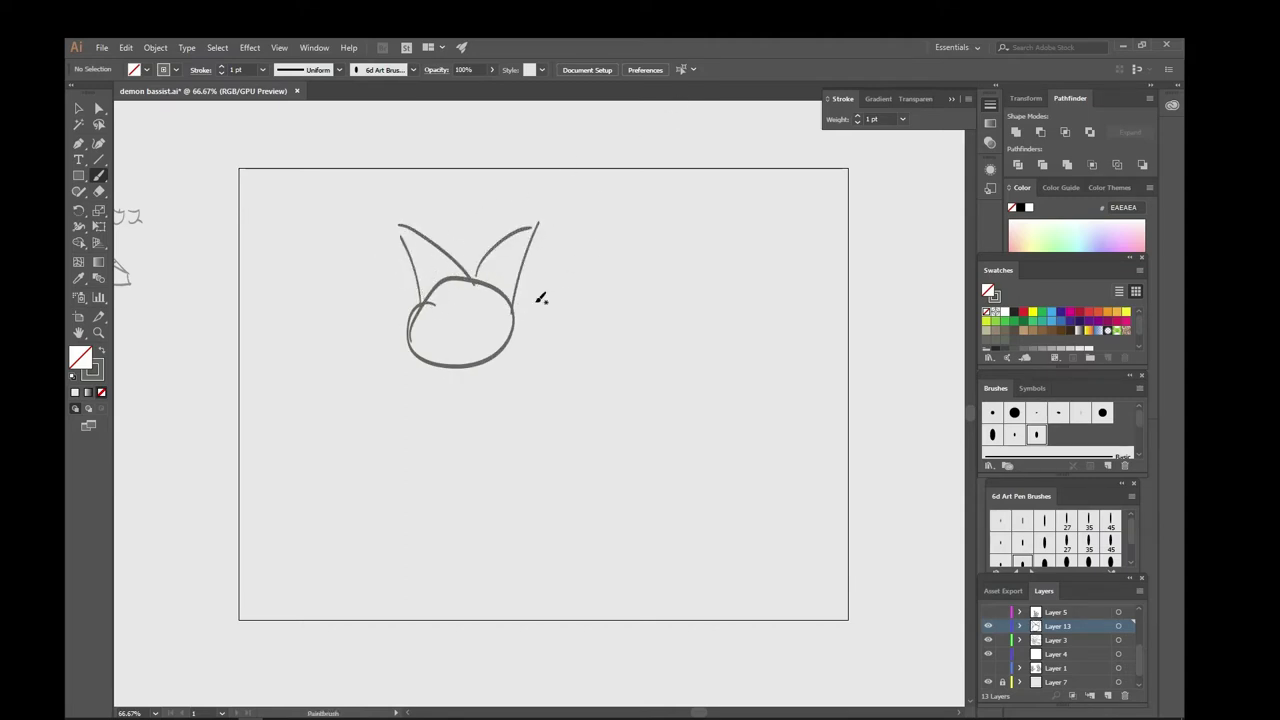
# - Replace the head's left ear with a longer pointed ear that leans further outward
pyautogui.press('v')
pyautogui.press('Delete')
pyautogui.moveTo(429, 245)
pyautogui.mouseDown()
pyautogui.moveTo(352, 237)
pyautogui.moveTo(418, 322)
pyautogui.mouseUp()
pyautogui.press('b')
pyautogui.hotkey('ctrl', 'z')
pyautogui.moveTo(363, 234); pyautogui.dragTo(408, 335)
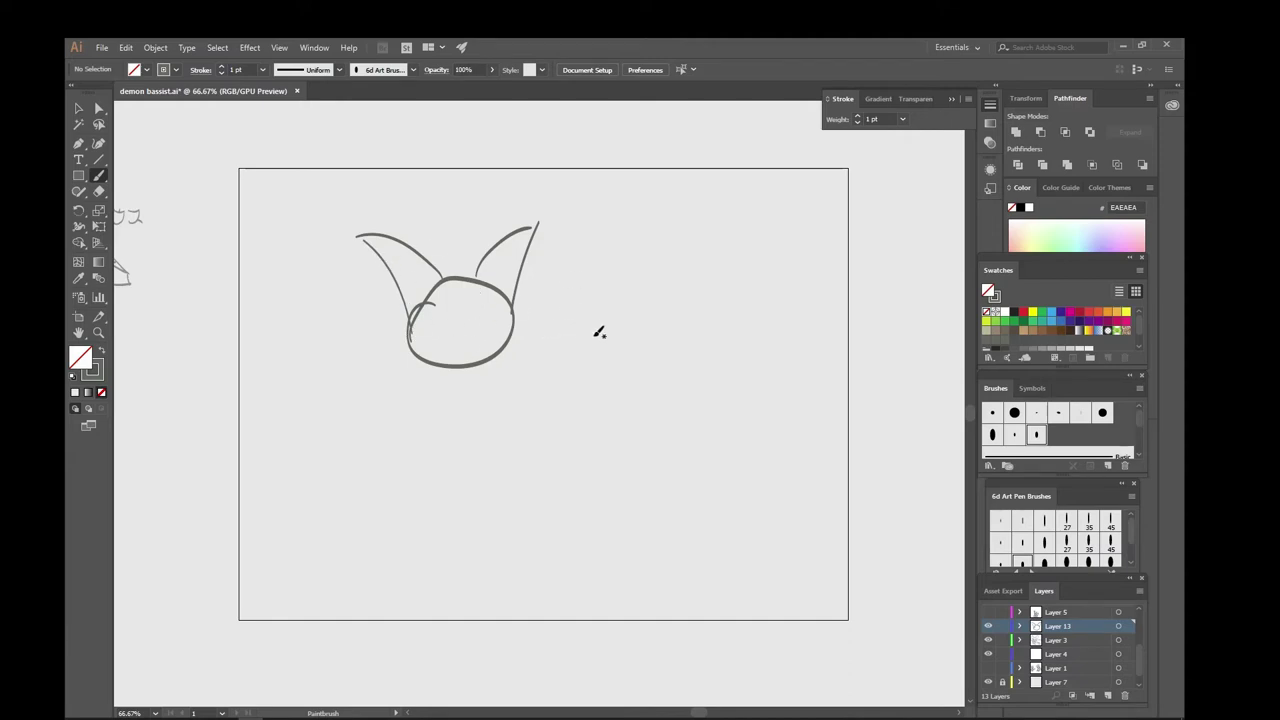
# - Replace the pointed ears with small round ones and sketch a larger round-eared head to the right
pyautogui.press('v')
pyautogui.moveTo(583, 208)
pyautogui.mouseDown()
pyautogui.moveTo(352, 274)
pyautogui.moveTo(436, 290)
pyautogui.moveTo(537, 274)
pyautogui.moveTo(541, 304)
pyautogui.mouseUp()
pyautogui.press('Delete')
pyautogui.press('b')
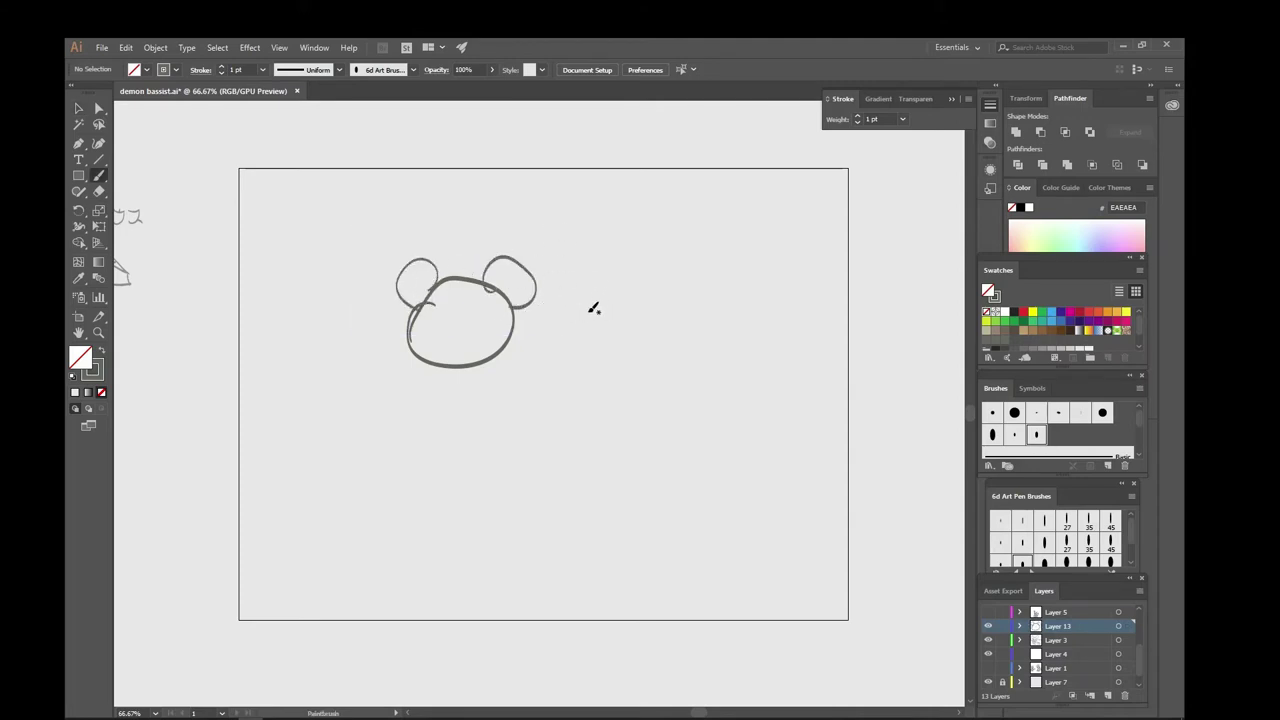
pyautogui.moveTo(670, 285)
pyautogui.mouseDown()
pyautogui.moveTo(620, 335)
pyautogui.moveTo(608, 312)
pyautogui.mouseUp()
pyautogui.moveTo(645, 268)
pyautogui.mouseDown()
pyautogui.moveTo(668, 288)
pyautogui.moveTo(705, 262)
pyautogui.mouseUp()
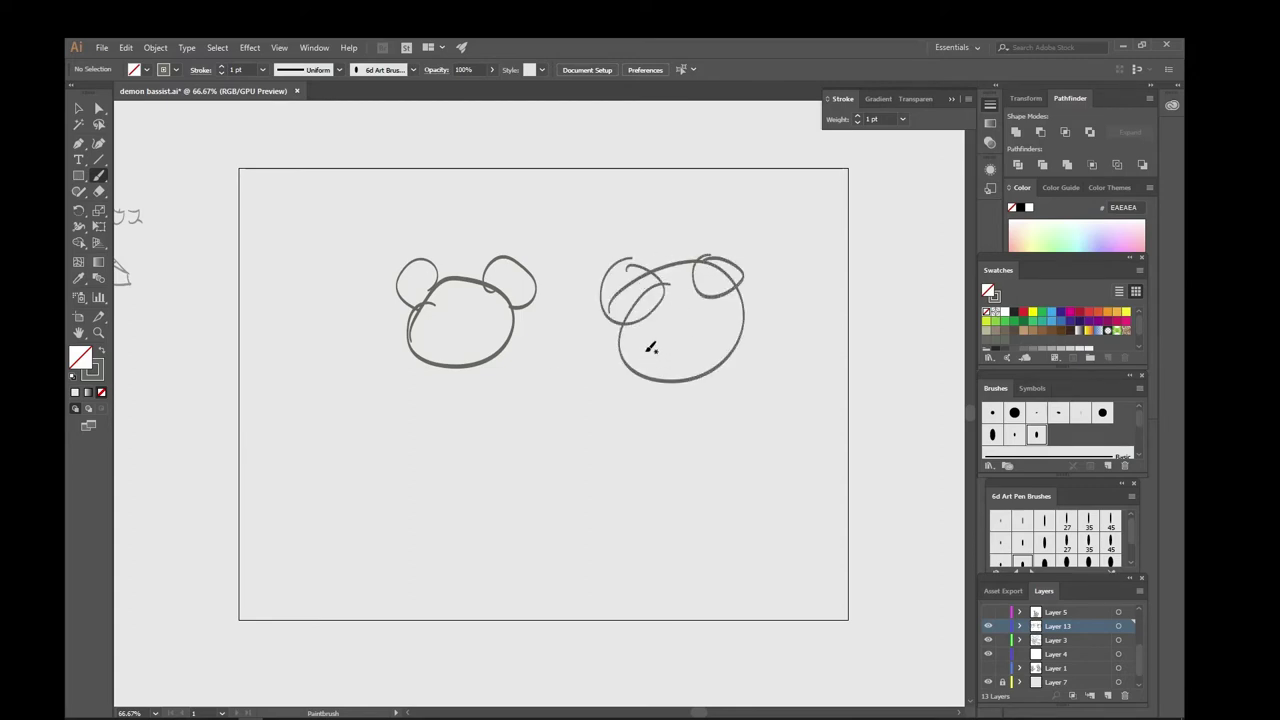
# - Delete both round-eared head sketches and return to the Paintbrush
pyautogui.press('v')
pyautogui.moveTo(760, 221); pyautogui.dragTo(341, 429)
pyautogui.press('Delete')
pyautogui.press('b')
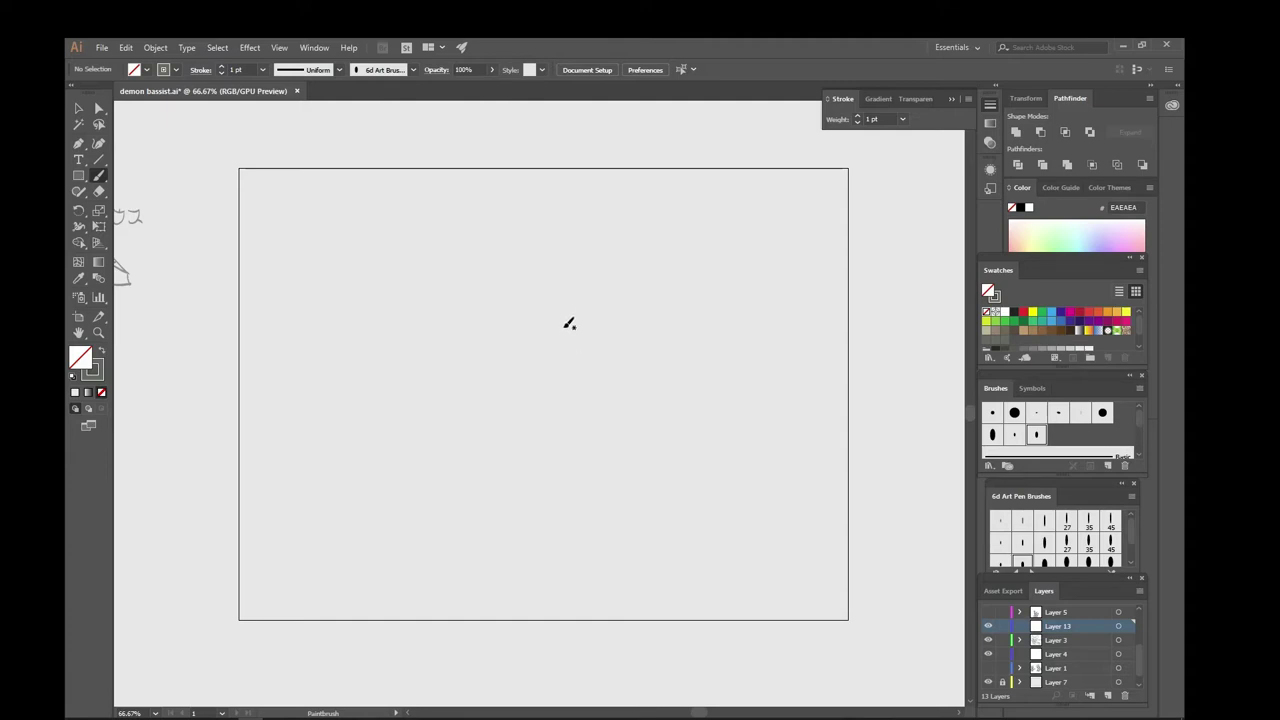
# - Sketch two small figures with round heads and simple bodies, giving the left one large eyes with lashes
pyautogui.moveTo(414, 306)
pyautogui.mouseDown()
pyautogui.moveTo(426, 277)
pyautogui.moveTo(407, 340)
pyautogui.moveTo(443, 380)
pyautogui.moveTo(418, 336)
pyautogui.mouseUp()
pyautogui.moveTo(545, 290)
pyautogui.mouseDown()
pyautogui.moveTo(563, 286)
pyautogui.moveTo(512, 378)
pyautogui.moveTo(552, 340)
pyautogui.mouseUp()
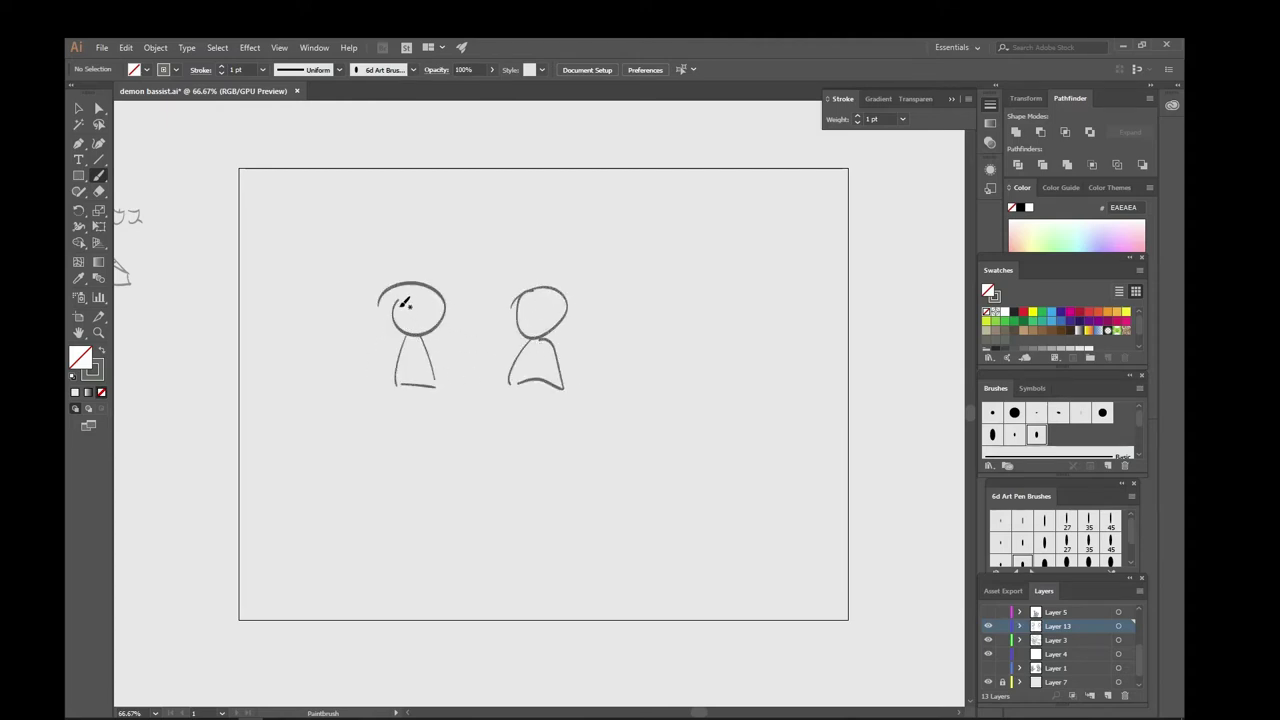
pyautogui.moveTo(404, 302)
pyautogui.mouseDown()
pyautogui.moveTo(392, 300)
pyautogui.moveTo(433, 315)
pyautogui.mouseUp()
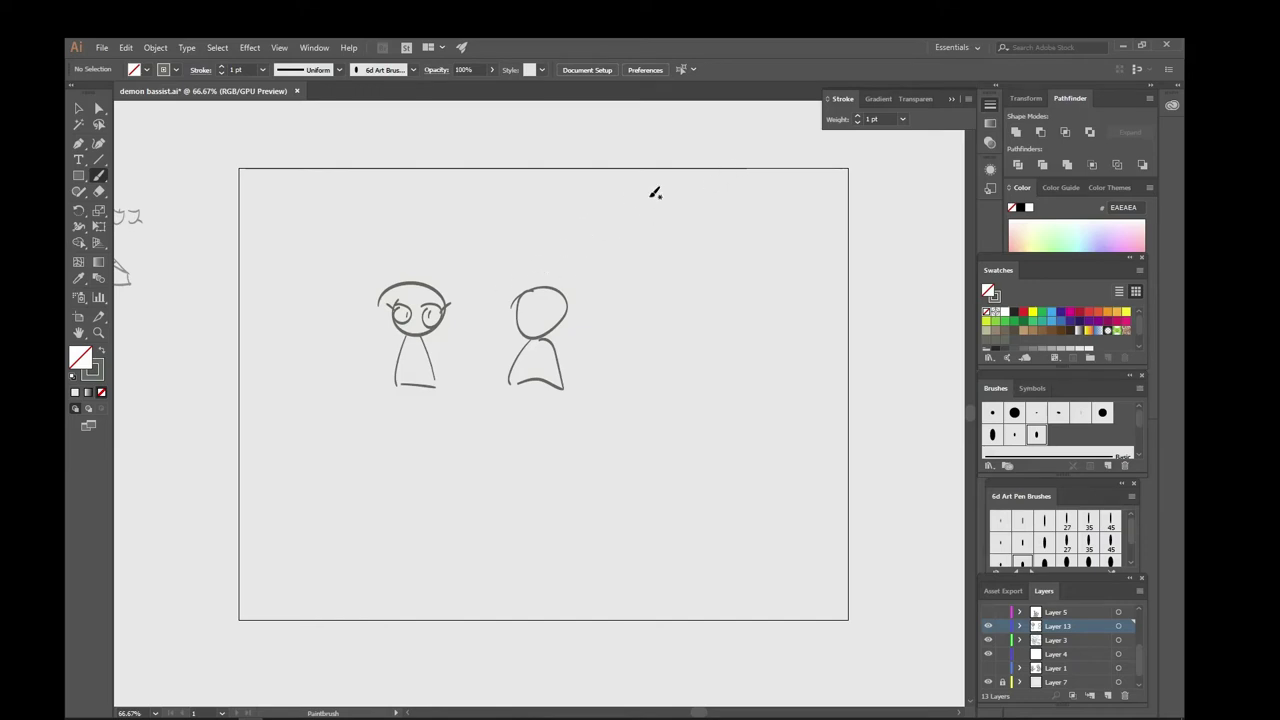
# - Delete the two small figures and return to the Paintbrush
pyautogui.press('v')
pyautogui.moveTo(611, 250); pyautogui.dragTo(409, 390)
pyautogui.press('Delete')
pyautogui.press('b')
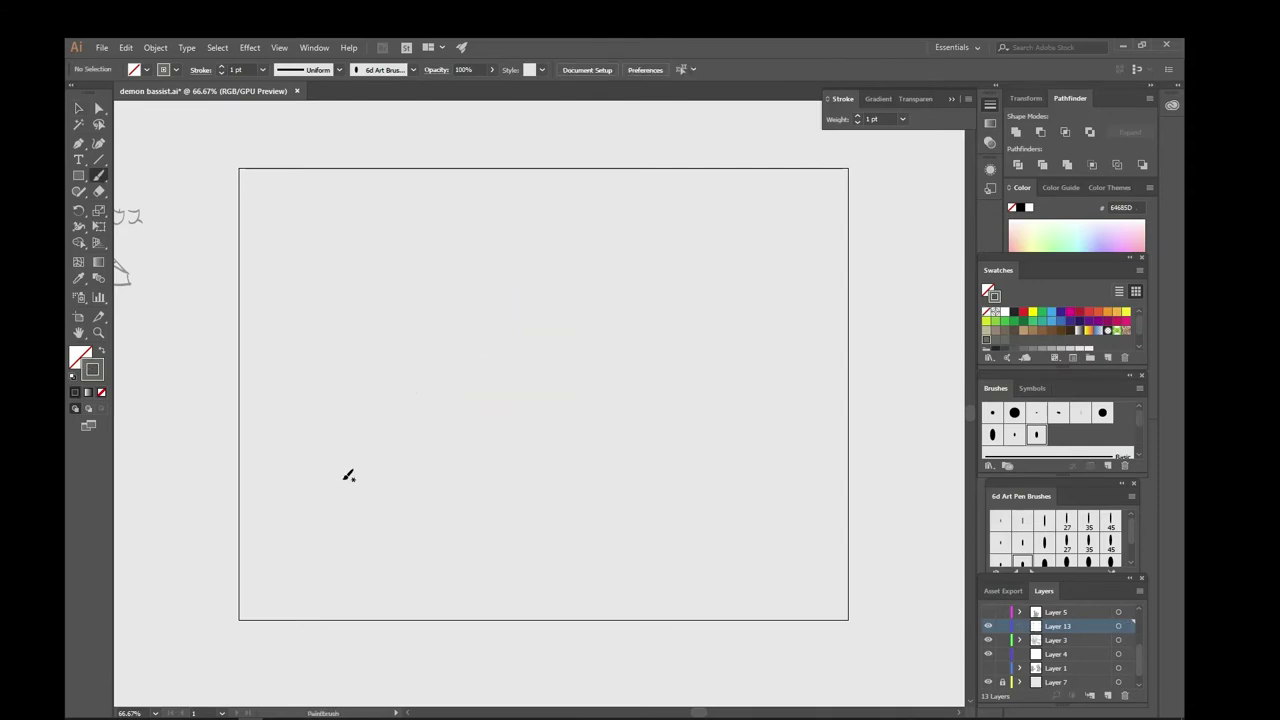
# - Sketch two simple figures with round heads and arched bodies, spaced apart on the artboard's left and right sides
pyautogui.moveTo(321, 491)
pyautogui.mouseDown()
pyautogui.moveTo(330, 408)
pyautogui.moveTo(370, 490)
pyautogui.mouseUp()
pyautogui.moveTo(334, 366); pyautogui.dragTo(330, 395)
pyautogui.moveTo(627, 482); pyautogui.dragTo(655, 403)
pyautogui.moveTo(650, 355)
pyautogui.mouseDown()
pyautogui.moveTo(623, 385)
pyautogui.moveTo(658, 376)
pyautogui.mouseUp()
pyautogui.moveTo(655, 404); pyautogui.dragTo(668, 482)
pyautogui.moveTo(322, 498); pyautogui.dragTo(358, 496)
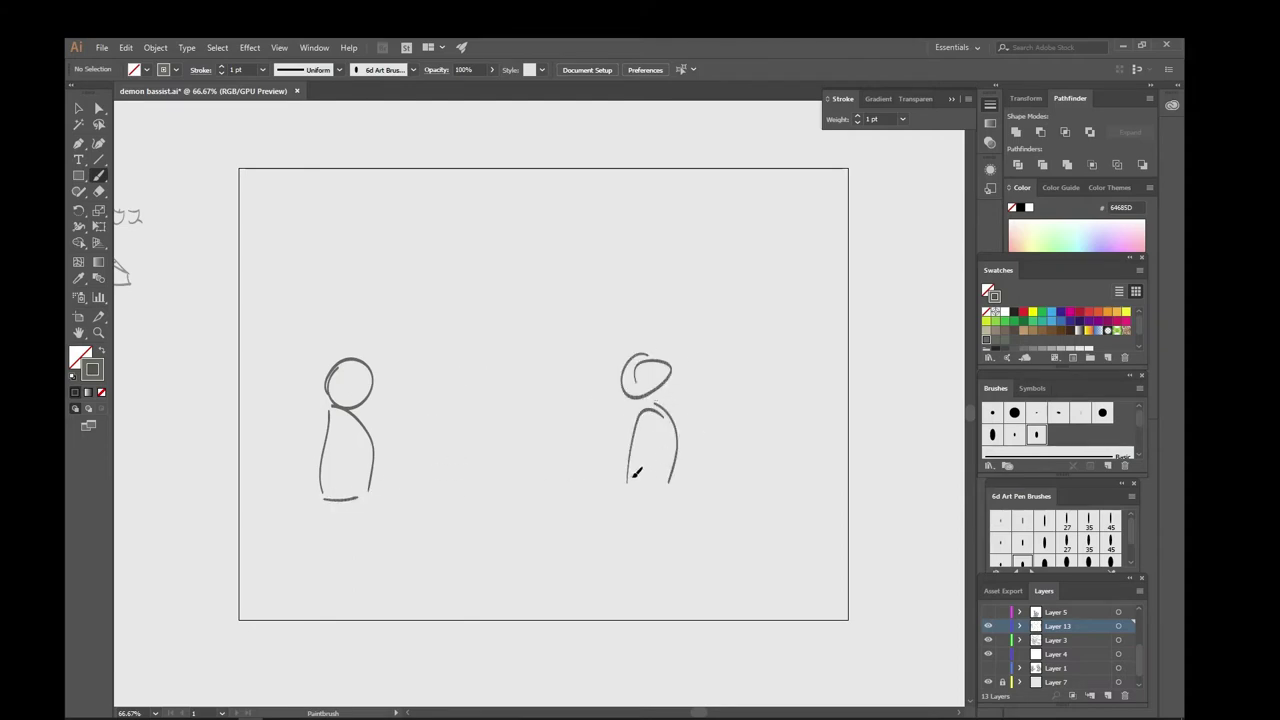
pyautogui.moveTo(643, 477); pyautogui.dragTo(662, 478)
# - Sketch three diamonds with inner circles above the figures and add a pair of ears to each figure's head
pyautogui.moveTo(477, 282)
pyautogui.mouseDown()
pyautogui.moveTo(451, 323)
pyautogui.moveTo(529, 331)
pyautogui.moveTo(478, 276)
pyautogui.moveTo(500, 326)
pyautogui.mouseUp()
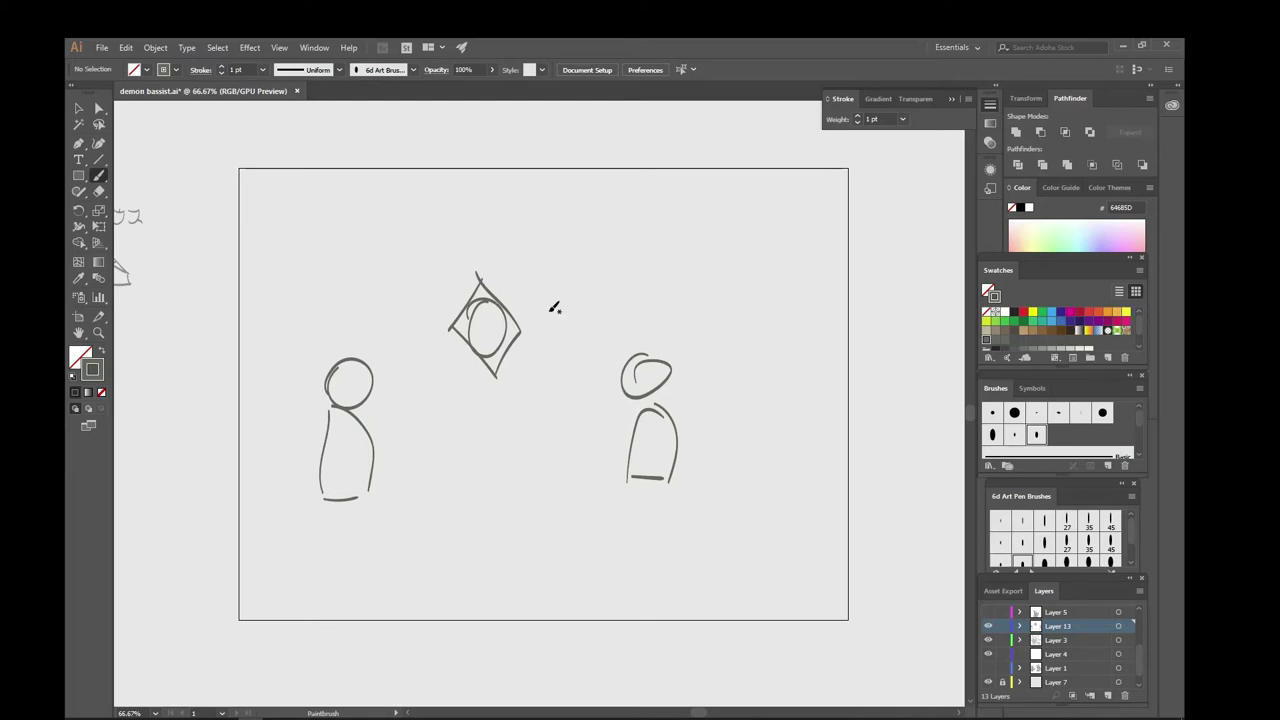
pyautogui.moveTo(627, 266)
pyautogui.mouseDown()
pyautogui.moveTo(592, 298)
pyautogui.moveTo(630, 268)
pyautogui.moveTo(620, 292)
pyautogui.mouseUp()
pyautogui.moveTo(755, 258)
pyautogui.mouseDown()
pyautogui.moveTo(748, 332)
pyautogui.moveTo(766, 278)
pyautogui.mouseUp()
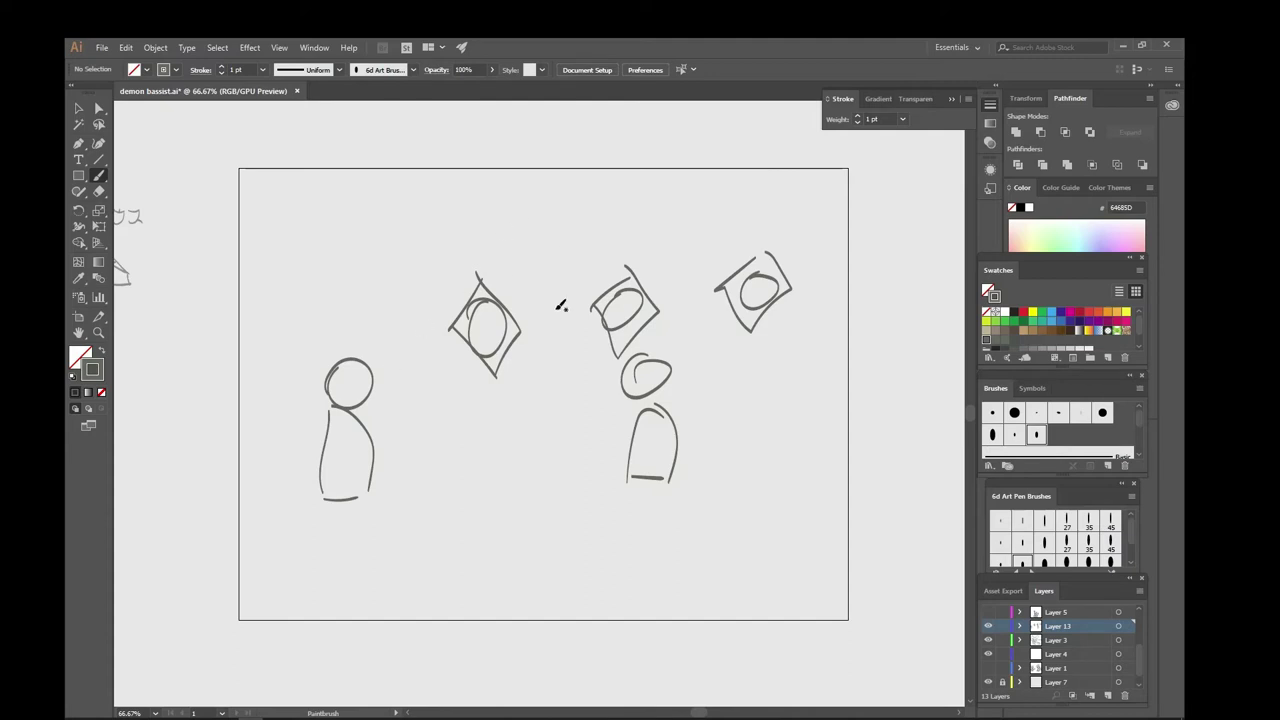
pyautogui.moveTo(325, 385)
pyautogui.mouseDown()
pyautogui.moveTo(330, 318)
pyautogui.moveTo(366, 306)
pyautogui.moveTo(372, 378)
pyautogui.mouseUp()
pyautogui.moveTo(652, 356)
pyautogui.mouseDown()
pyautogui.moveTo(666, 362)
pyautogui.moveTo(650, 360)
pyautogui.mouseUp()
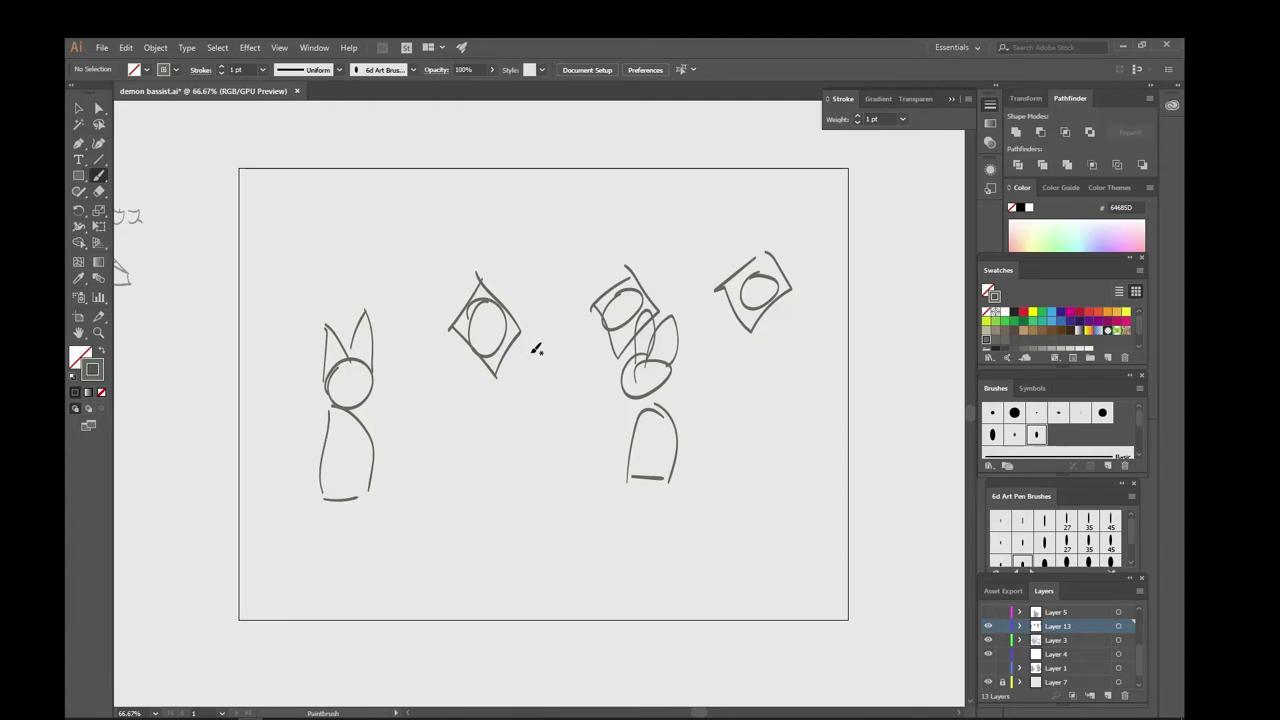
# - Delete the eared figures and the three diamonds from the artboard
pyautogui.press('v')
pyautogui.moveTo(268, 217)
pyautogui.mouseDown()
pyautogui.moveTo(580, 409)
pyautogui.moveTo(834, 505)
pyautogui.mouseUp()
pyautogui.press('Delete')
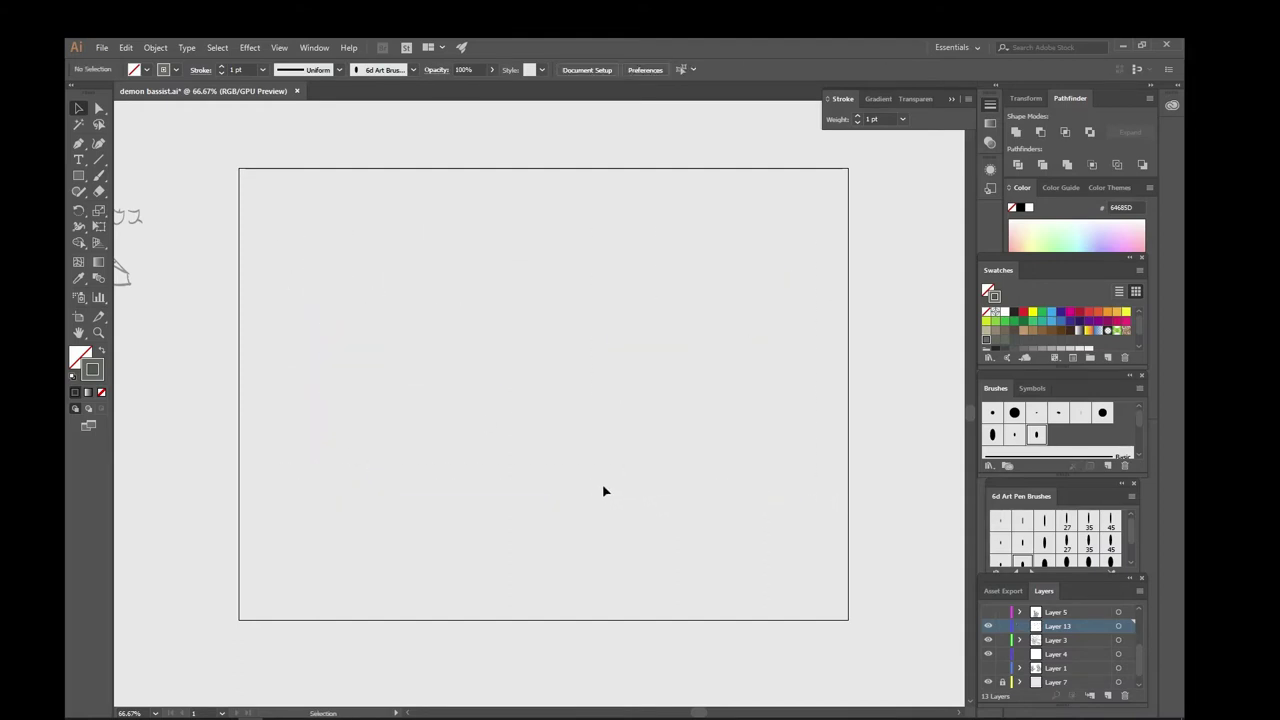
# - Sketch a character with pointed ears, oval eyes, a short body and feet, plus a block-patterned platform near the artboard's lower-right corner
pyautogui.press('b')
pyautogui.moveTo(432, 349)
pyautogui.mouseDown()
pyautogui.moveTo(486, 377)
pyautogui.moveTo(416, 372)
pyautogui.moveTo(464, 322)
pyautogui.moveTo(484, 345)
pyautogui.mouseUp()
pyautogui.hotkey('ctrl', 'z')
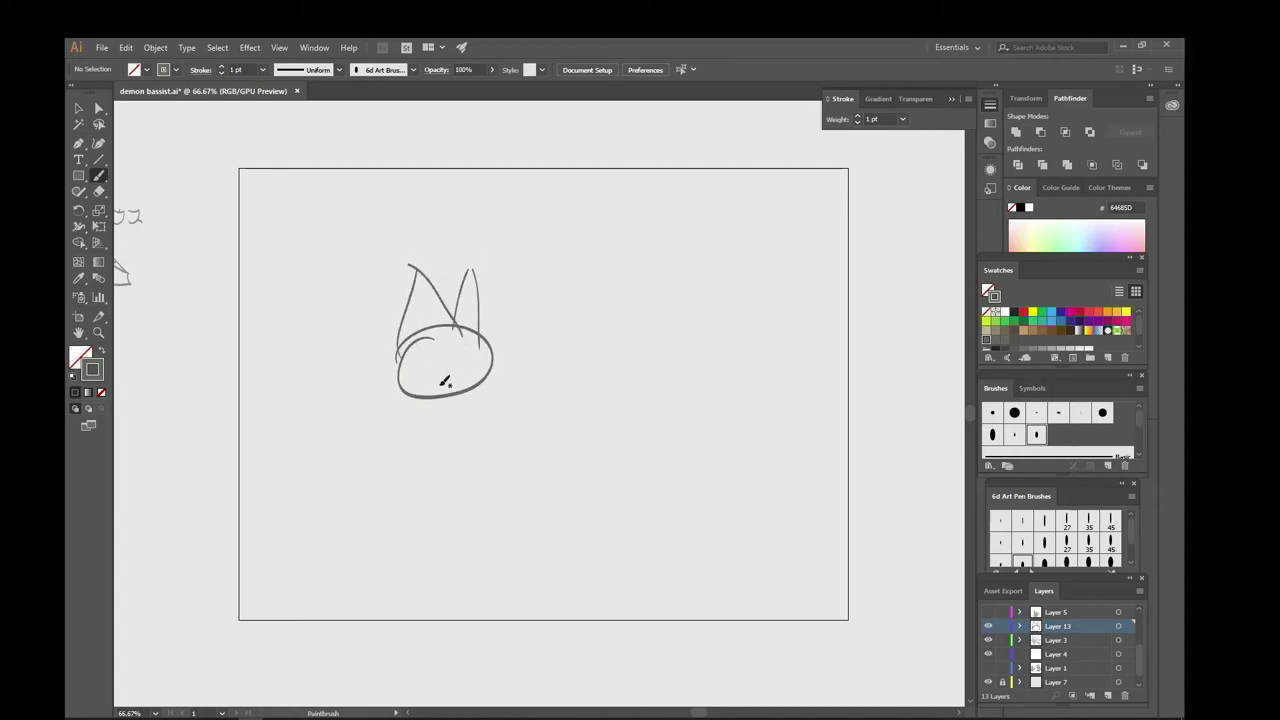
pyautogui.moveTo(442, 383)
pyautogui.mouseDown()
pyautogui.moveTo(444, 360)
pyautogui.moveTo(476, 378)
pyautogui.moveTo(477, 362)
pyautogui.mouseUp()
pyautogui.moveTo(416, 404)
pyautogui.mouseDown()
pyautogui.moveTo(432, 447)
pyautogui.moveTo(450, 443)
pyautogui.moveTo(411, 477)
pyautogui.mouseUp()
pyautogui.moveTo(418, 460)
pyautogui.mouseDown()
pyautogui.moveTo(443, 461)
pyautogui.moveTo(412, 477)
pyautogui.mouseUp()
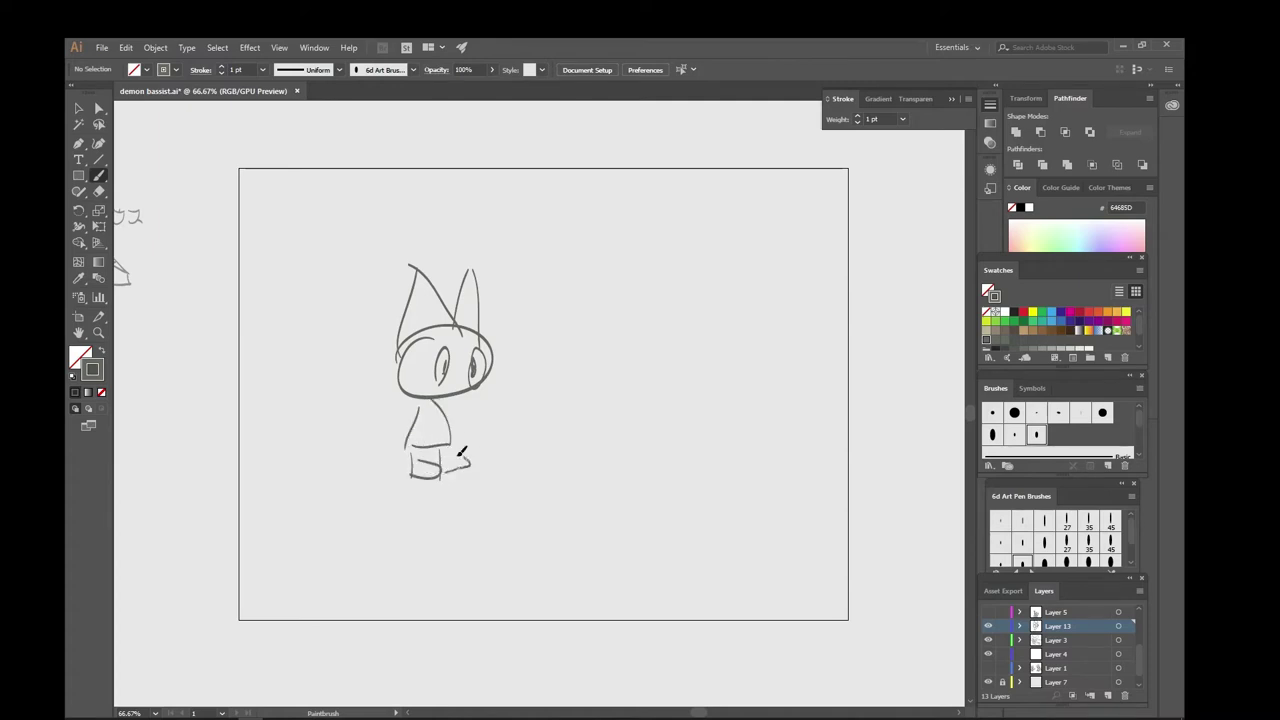
pyautogui.moveTo(449, 455); pyautogui.dragTo(446, 466)
pyautogui.moveTo(632, 625)
pyautogui.mouseDown()
pyautogui.moveTo(622, 512)
pyautogui.moveTo(790, 510)
pyautogui.mouseUp()
pyautogui.moveTo(677, 508)
pyautogui.mouseDown()
pyautogui.moveTo(634, 557)
pyautogui.moveTo(686, 591)
pyautogui.moveTo(714, 520)
pyautogui.mouseUp()
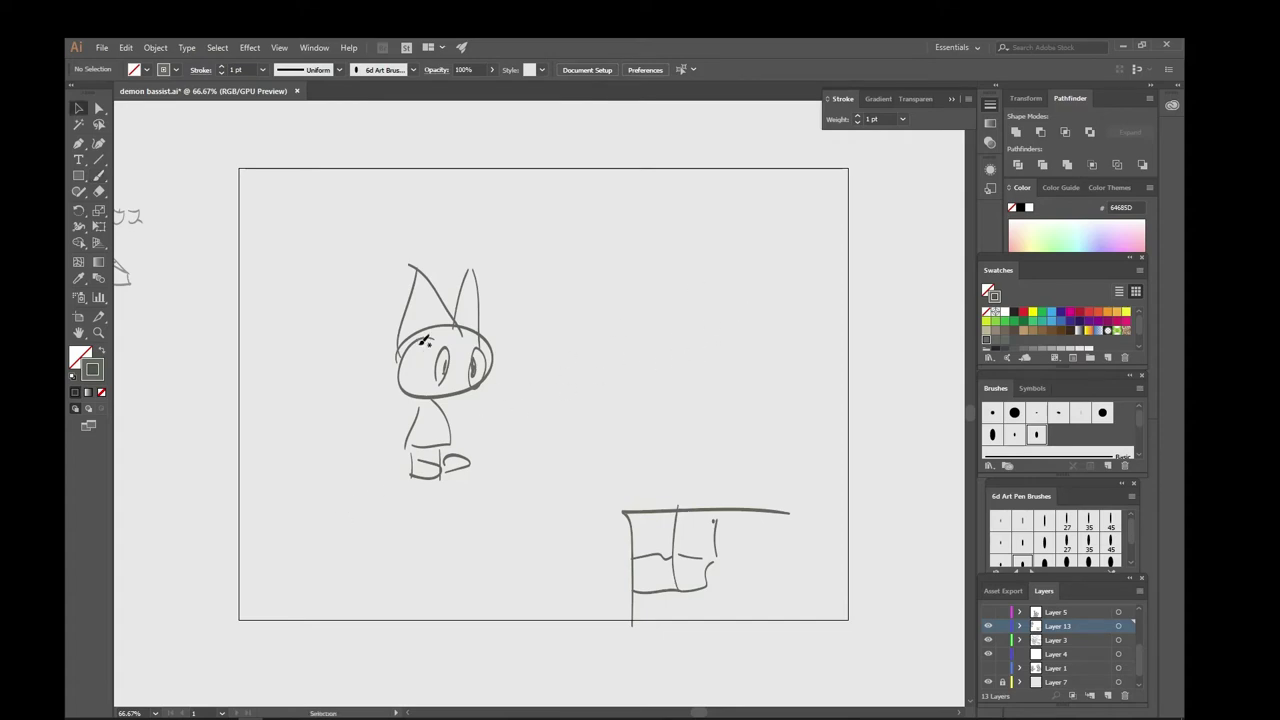
# - Delete the eared character and the block-patterned platform, and return to the Paintbrush
pyautogui.press('v')
pyautogui.moveTo(478, 437); pyautogui.dragTo(554, 517)
pyautogui.press('Delete')
pyautogui.moveTo(534, 440); pyautogui.dragTo(874, 660)
pyautogui.press('Delete')
pyautogui.press('b')
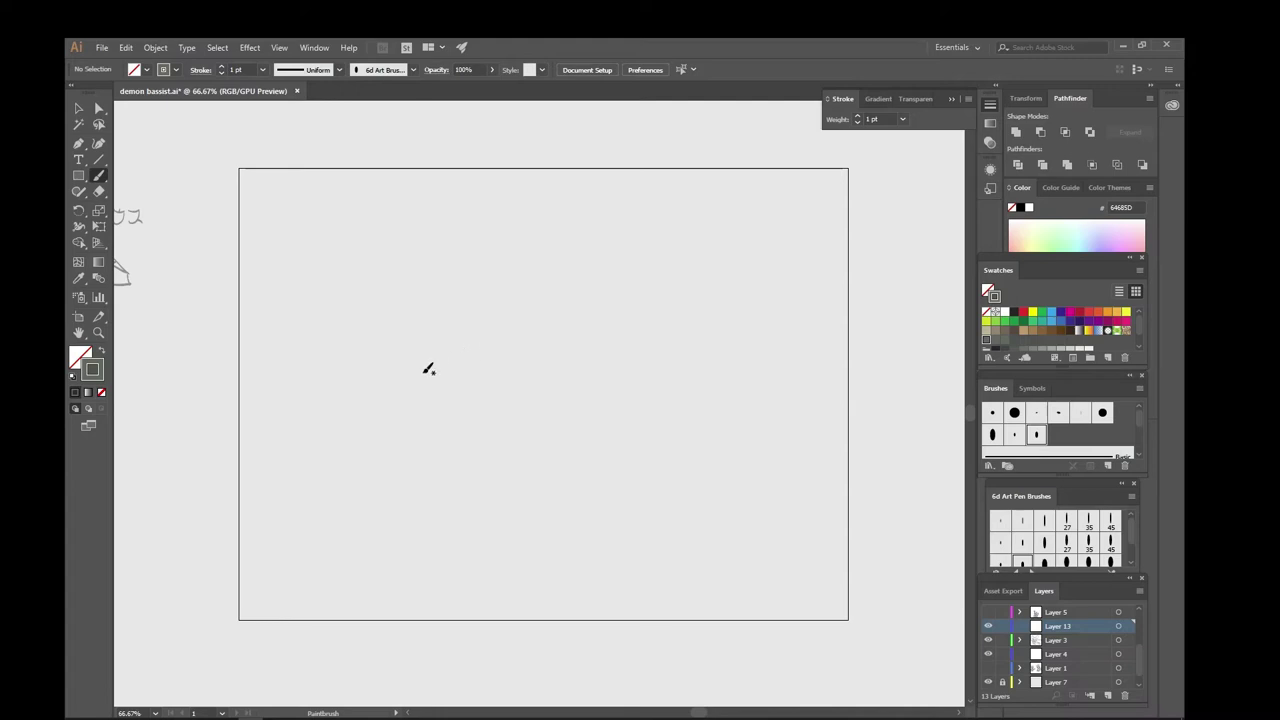
# - Handwrite "AFK" with the Paintbrush in the upper-left part of the artboard
pyautogui.moveTo(364, 322)
pyautogui.mouseDown()
pyautogui.moveTo(416, 318)
pyautogui.moveTo(416, 291)
pyautogui.mouseUp()
pyautogui.moveTo(425, 310)
pyautogui.mouseDown()
pyautogui.moveTo(456, 262)
pyautogui.moveTo(446, 284)
pyautogui.mouseUp()
pyautogui.moveTo(453, 268)
pyautogui.mouseDown()
pyautogui.moveTo(451, 299)
pyautogui.moveTo(470, 318)
pyautogui.mouseUp()
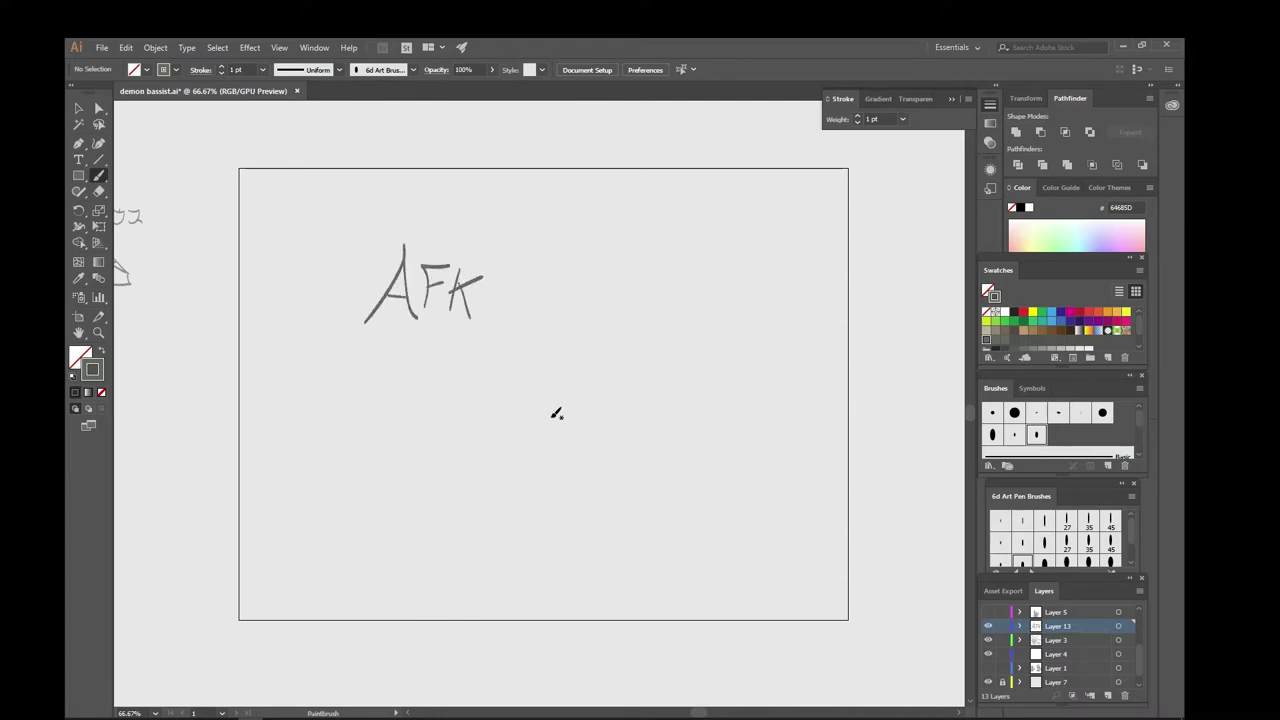
# - Delete the handwritten "AFK" and return to the Paintbrush
pyautogui.press('v')
pyautogui.moveTo(545, 219); pyautogui.dragTo(329, 443)
pyautogui.press('Delete')
pyautogui.press('b')
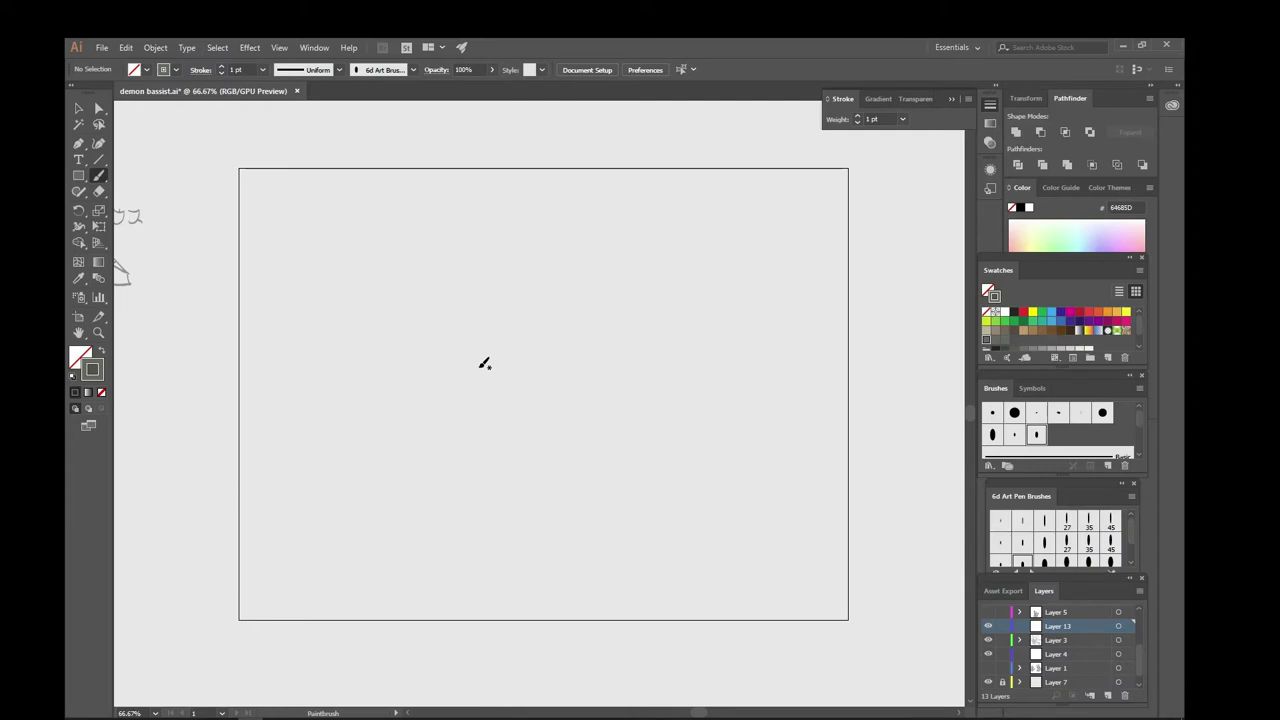
# - Sketch a slanted parallelogram platform left of the artboard's centre and fill it with brick-like lines
pyautogui.moveTo(340, 394)
pyautogui.mouseDown()
pyautogui.moveTo(372, 338)
pyautogui.moveTo(490, 328)
pyautogui.moveTo(449, 389)
pyautogui.moveTo(342, 395)
pyautogui.moveTo(447, 368)
pyautogui.mouseUp()
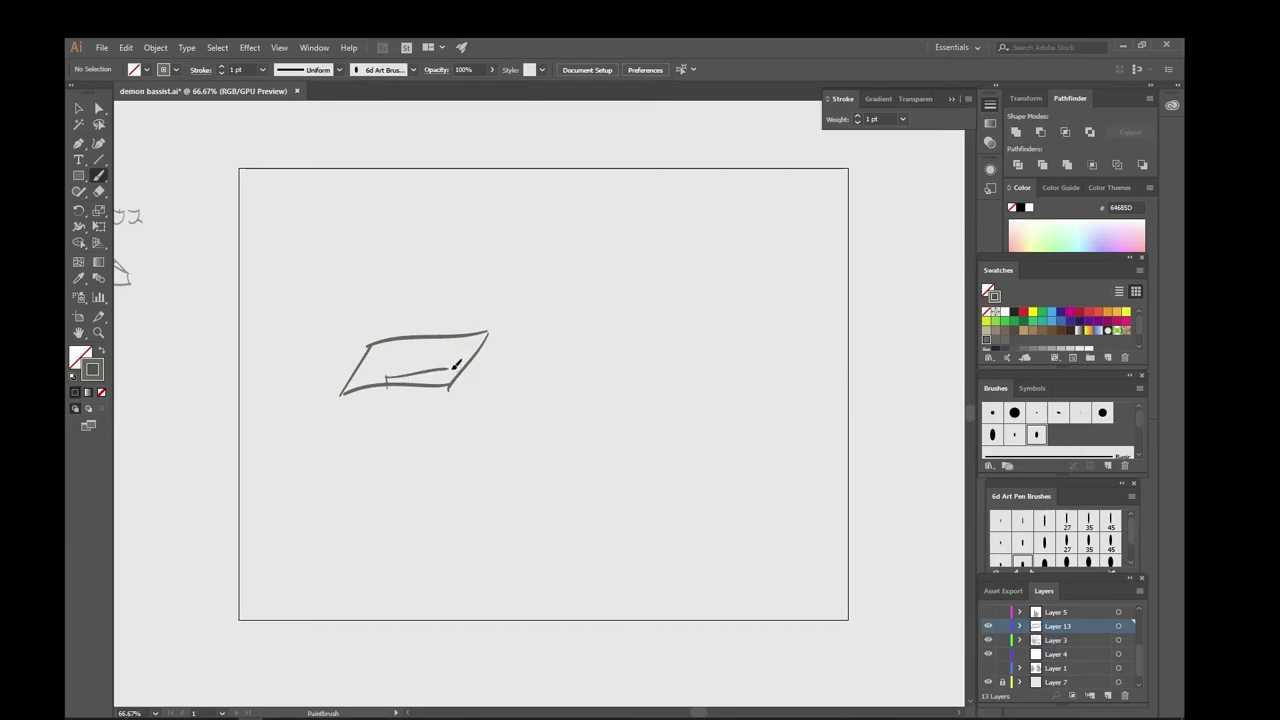
pyautogui.moveTo(386, 378)
pyautogui.mouseDown()
pyautogui.moveTo(348, 387)
pyautogui.moveTo(412, 358)
pyautogui.moveTo(402, 382)
pyautogui.moveTo(472, 354)
pyautogui.mouseUp()
pyautogui.moveTo(358, 360)
pyautogui.mouseDown()
pyautogui.moveTo(420, 354)
pyautogui.moveTo(414, 376)
pyautogui.moveTo(472, 340)
pyautogui.moveTo(425, 352)
pyautogui.mouseUp()
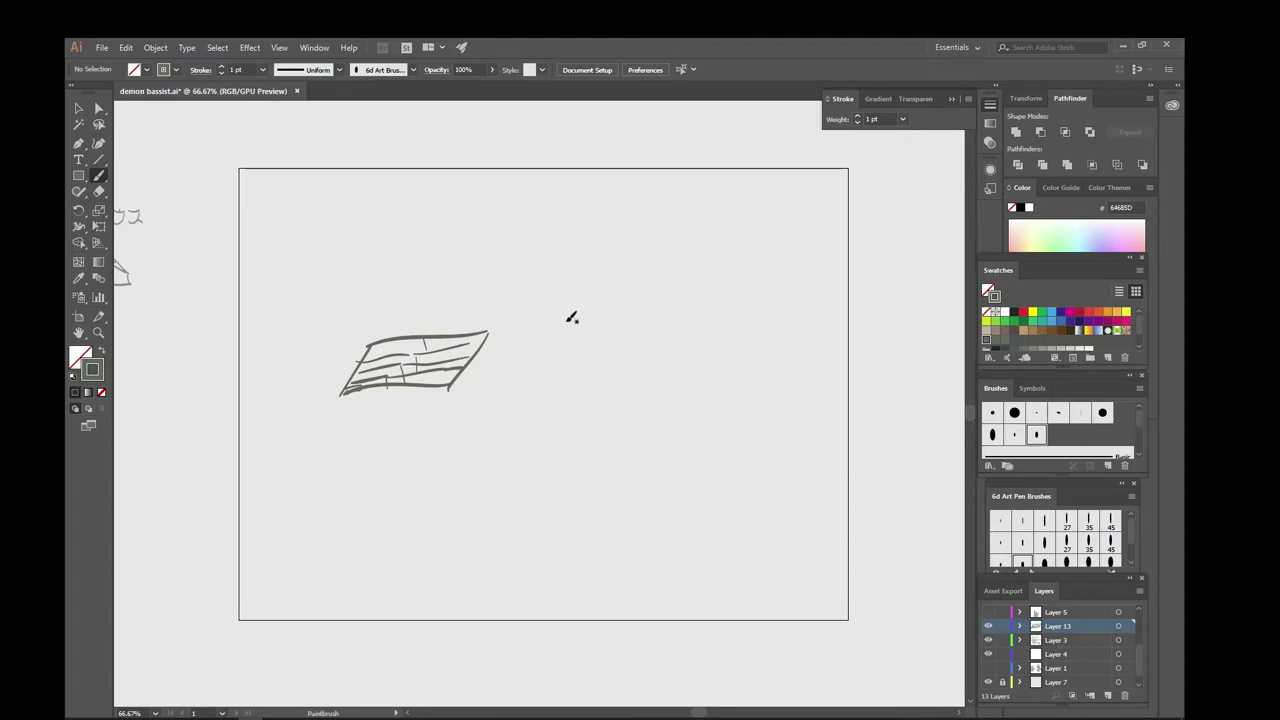
# - Delete the brick-lined parallelogram and return to the Paintbrush
pyautogui.press('v')
pyautogui.click(436, 352)
pyautogui.press('Delete')
pyautogui.press('b')
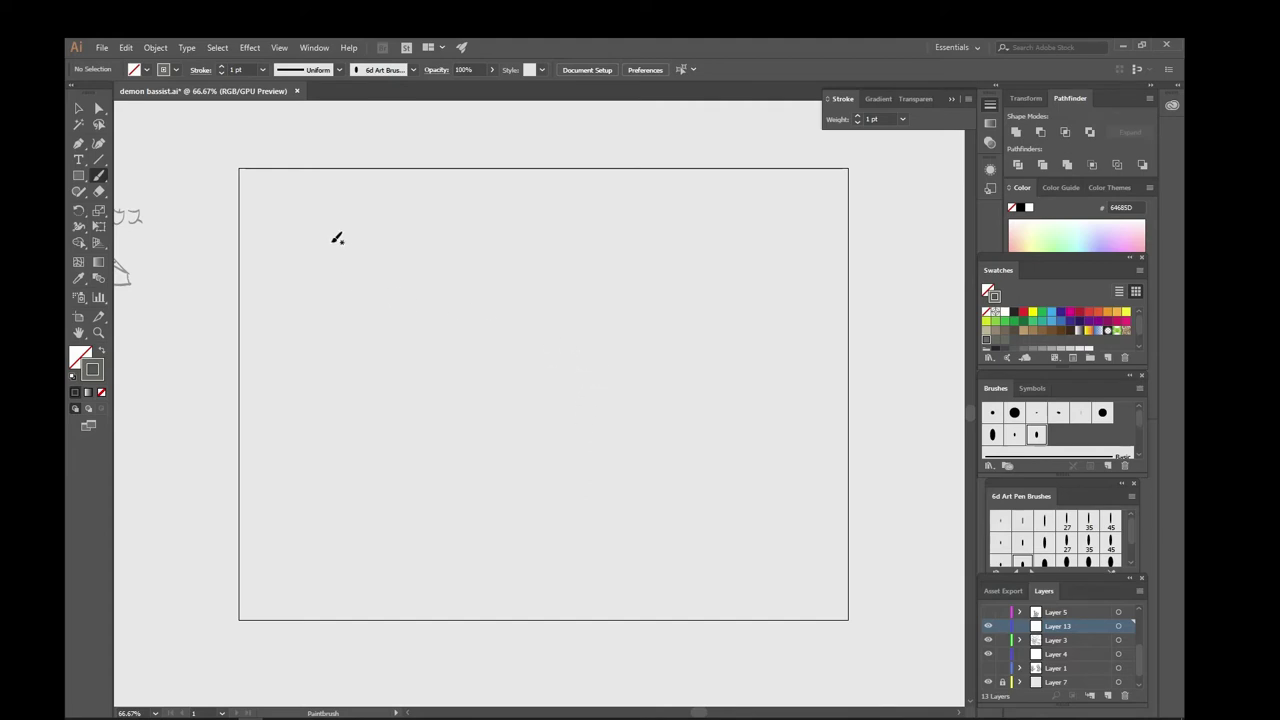
pyautogui.moveTo(385, 215)
pyautogui.mouseDown()
pyautogui.moveTo(368, 278)
pyautogui.moveTo(404, 262)
pyautogui.mouseUp()
pyautogui.moveTo(422, 231)
pyautogui.mouseDown()
pyautogui.moveTo(426, 263)
pyautogui.moveTo(520, 257)
pyautogui.mouseUp()
pyautogui.moveTo(518, 258); pyautogui.dragTo(558, 236)
pyautogui.press('v')
pyautogui.moveTo(611, 197); pyautogui.dragTo(334, 323)
pyautogui.press('Delete')
# - Sketch a phone with a round home button and small blocks on its screen, and a curved stroke with a squiggle beside it
pyautogui.press('b')
pyautogui.moveTo(462, 257)
pyautogui.mouseDown()
pyautogui.moveTo(460, 366)
pyautogui.moveTo(563, 400)
pyautogui.moveTo(509, 234)
pyautogui.moveTo(435, 240)
pyautogui.mouseUp()
pyautogui.moveTo(513, 386)
pyautogui.mouseDown()
pyautogui.moveTo(545, 381)
pyautogui.moveTo(476, 312)
pyautogui.moveTo(547, 264)
pyautogui.moveTo(526, 366)
pyautogui.mouseUp()
pyautogui.moveTo(473, 321)
pyautogui.mouseDown()
pyautogui.moveTo(480, 338)
pyautogui.moveTo(491, 331)
pyautogui.moveTo(490, 290)
pyautogui.moveTo(506, 325)
pyautogui.mouseUp()
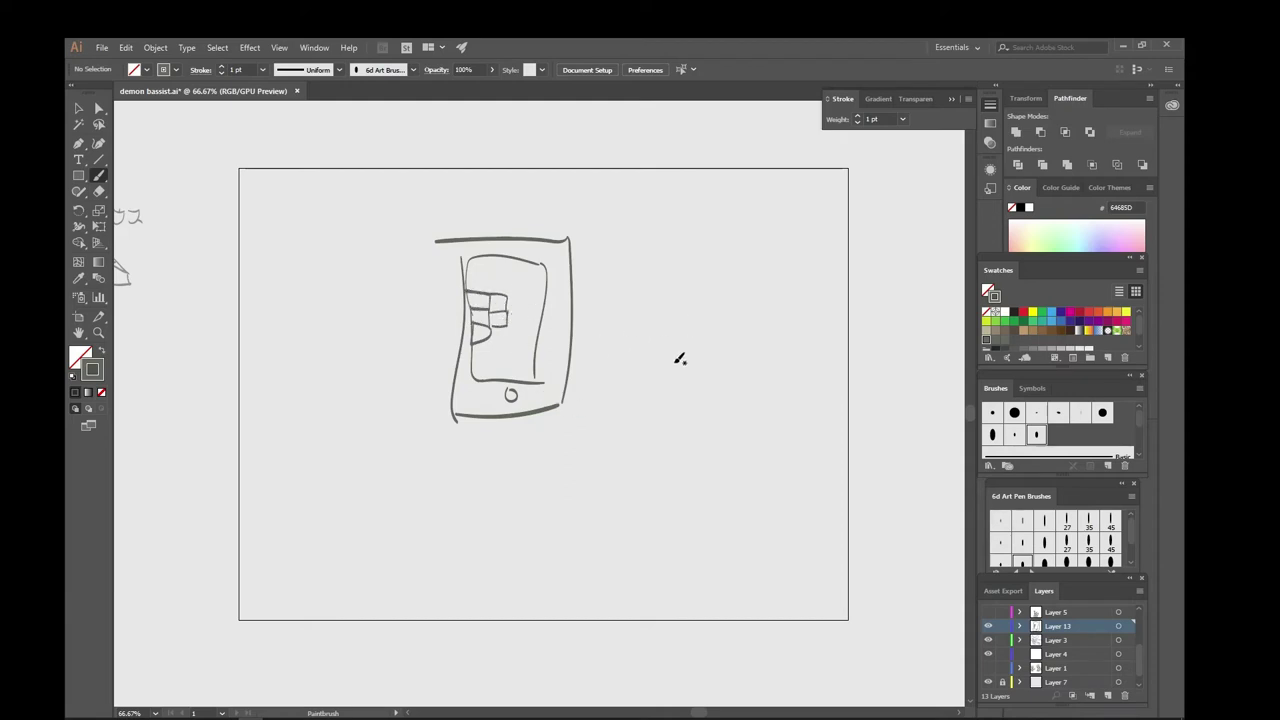
pyautogui.moveTo(623, 288); pyautogui.dragTo(604, 312)
pyautogui.moveTo(596, 267); pyautogui.dragTo(640, 352)
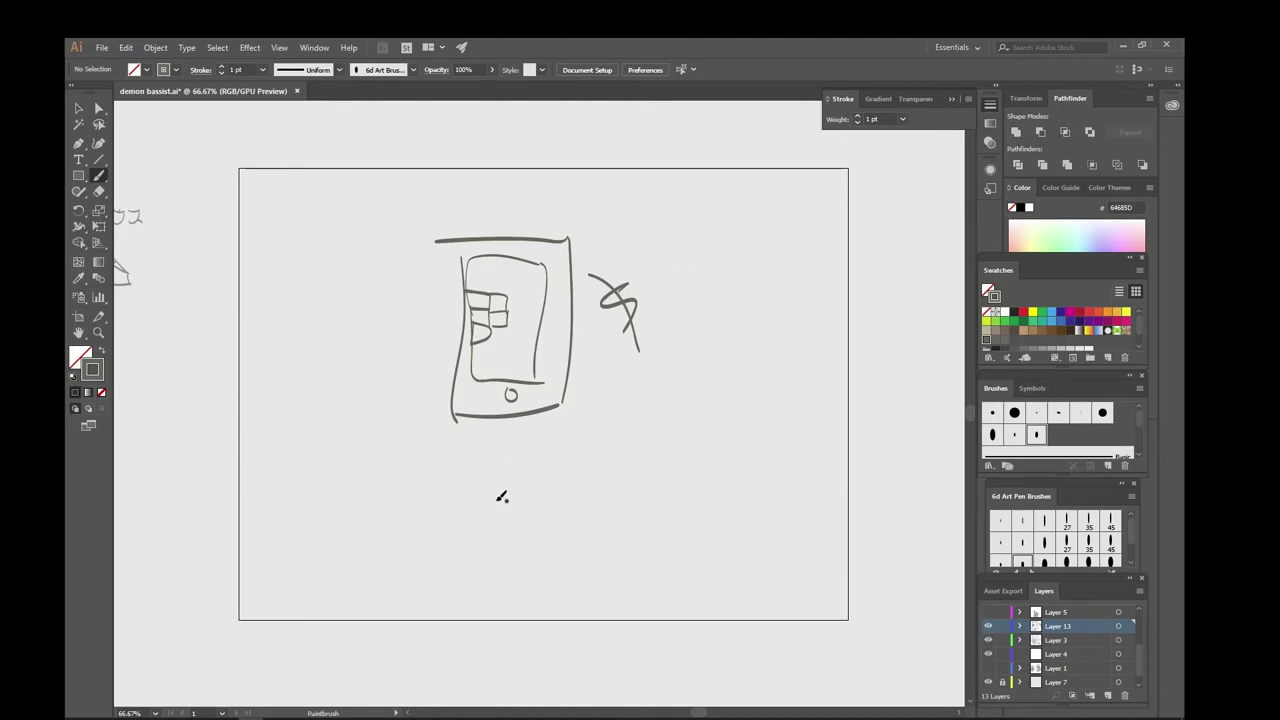
# - Lower the system volume to 14
pyautogui.press('XF86AudioLowerVolume')
pyautogui.press('XF86AudioLowerVolume')
pyautogui.press('XF86AudioLowerVolume')
pyautogui.press('XF86AudioLowerVolume')
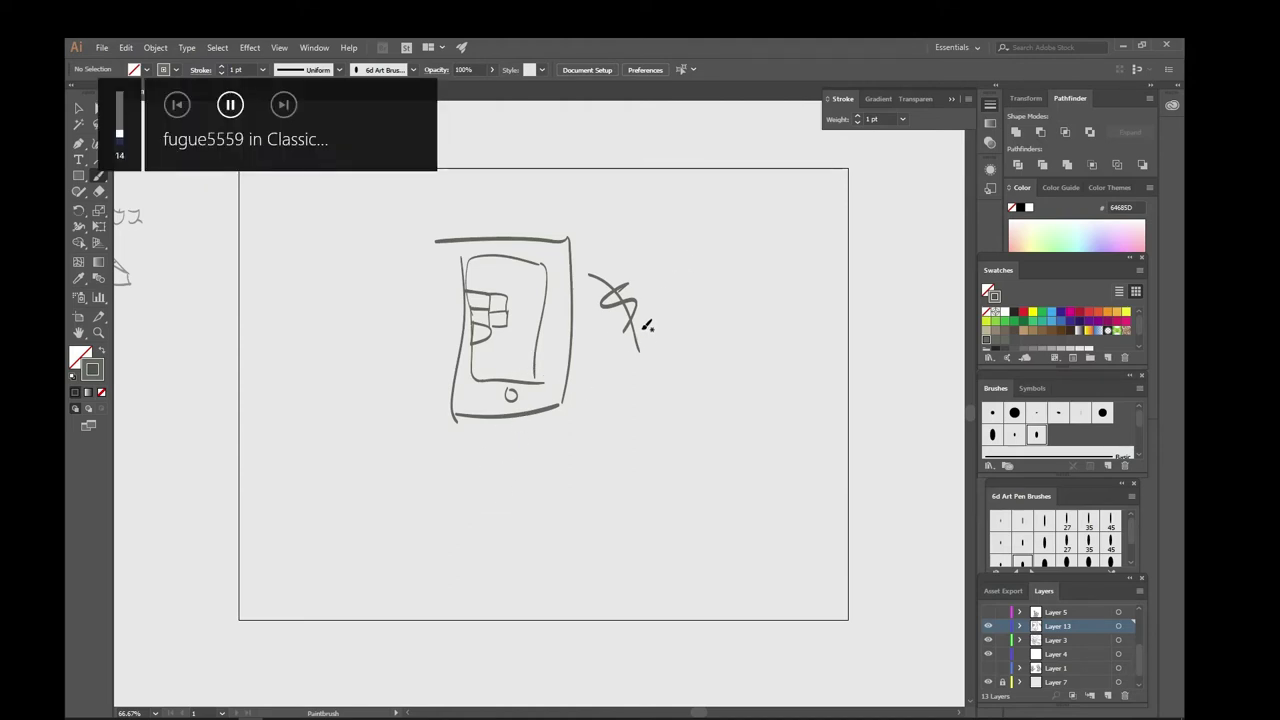
# - Delete the phone sketch and the squiggle beside it
pyautogui.press('v')
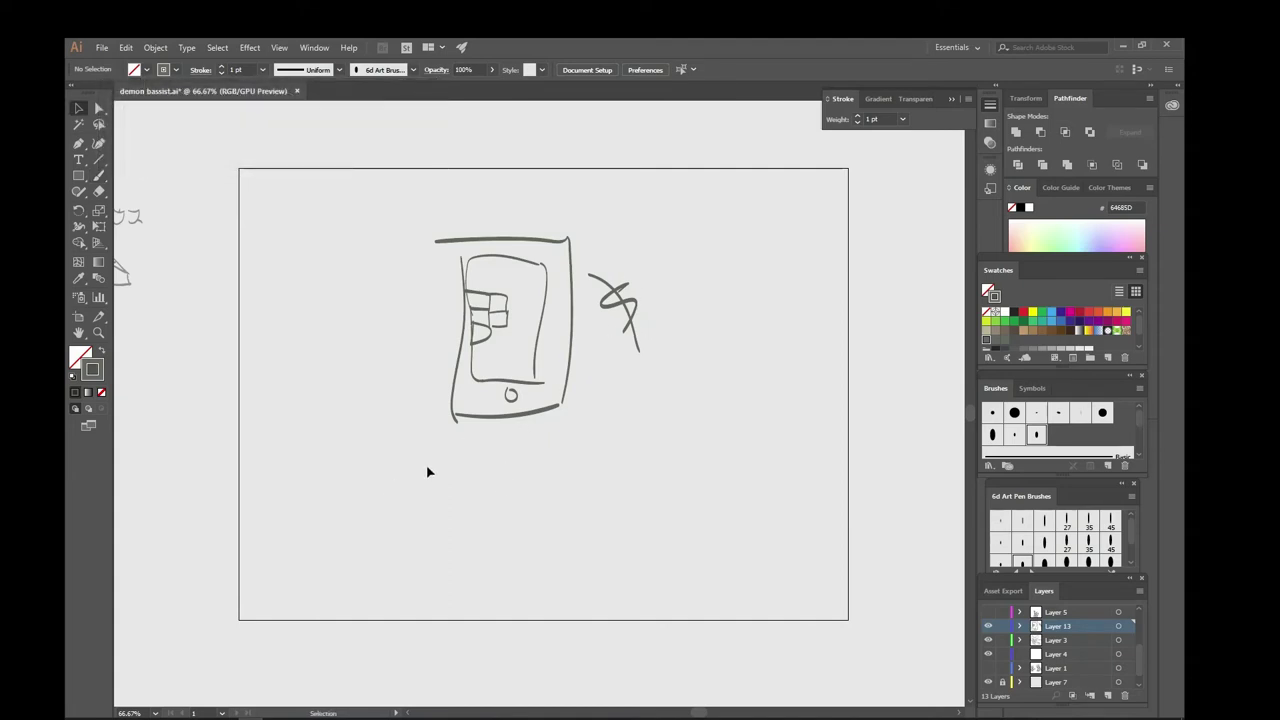
pyautogui.moveTo(407, 203)
pyautogui.mouseDown()
pyautogui.moveTo(727, 499)
pyautogui.moveTo(689, 491)
pyautogui.mouseUp()
pyautogui.press('Delete')
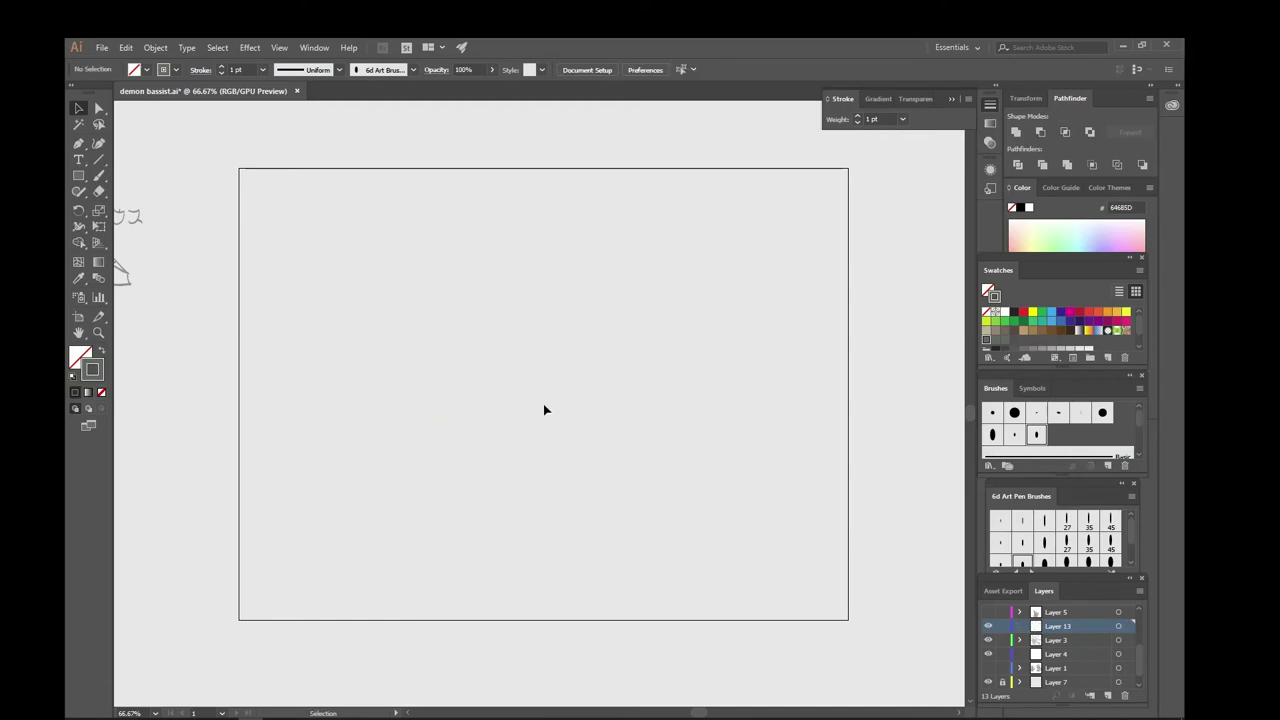
# - Handwrite "World Karma", "Group" and "Individual" as three stacked lines on the left half of the artboard
pyautogui.press('b')
pyautogui.moveTo(298, 230)
pyautogui.mouseDown()
pyautogui.moveTo(312, 254)
pyautogui.moveTo(352, 240)
pyautogui.mouseUp()
pyautogui.moveTo(364, 256)
pyautogui.mouseDown()
pyautogui.moveTo(374, 229)
pyautogui.moveTo(385, 256)
pyautogui.moveTo(396, 224)
pyautogui.moveTo(422, 266)
pyautogui.mouseUp()
pyautogui.moveTo(442, 236)
pyautogui.mouseDown()
pyautogui.moveTo(446, 262)
pyautogui.moveTo(526, 258)
pyautogui.mouseUp()
pyautogui.moveTo(318, 295)
pyautogui.mouseDown()
pyautogui.moveTo(328, 328)
pyautogui.moveTo(358, 318)
pyautogui.mouseUp()
pyautogui.moveTo(372, 316); pyautogui.dragTo(398, 318)
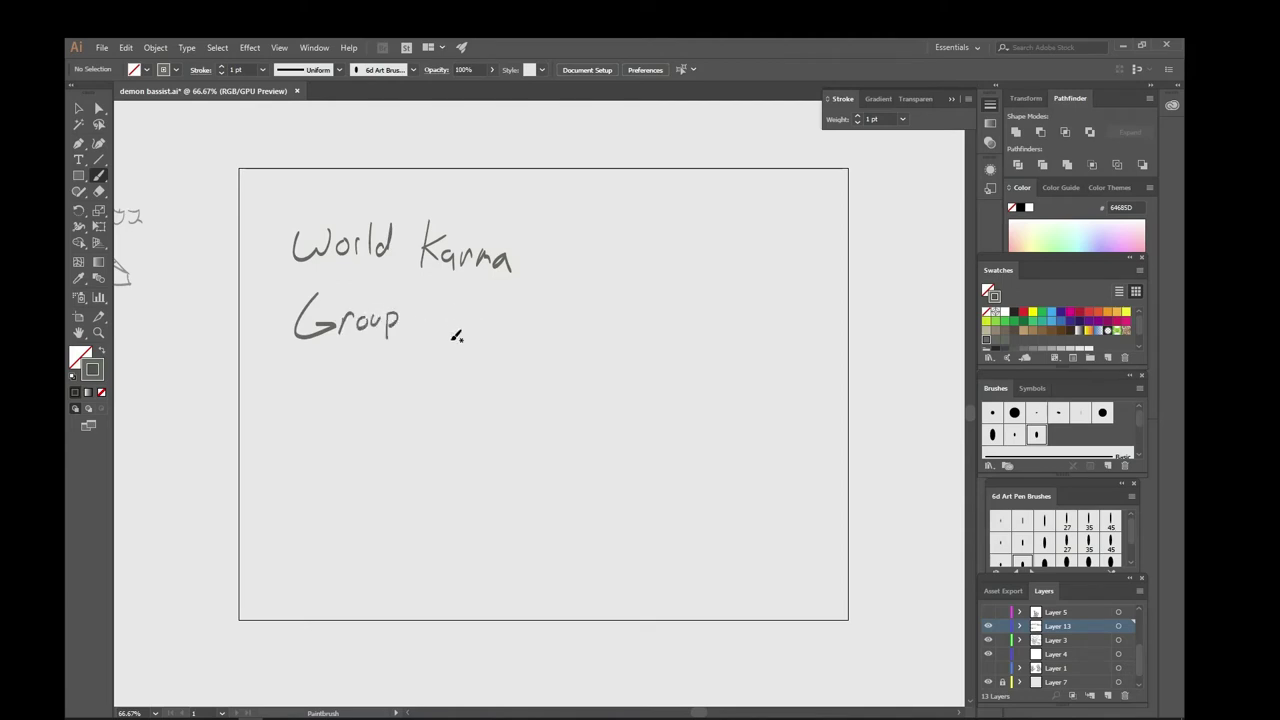
pyautogui.moveTo(292, 374)
pyautogui.mouseDown()
pyautogui.moveTo(291, 410)
pyautogui.moveTo(312, 368)
pyautogui.mouseUp()
pyautogui.moveTo(280, 410)
pyautogui.mouseDown()
pyautogui.moveTo(380, 386)
pyautogui.moveTo(406, 400)
pyautogui.mouseUp()
pyautogui.moveTo(416, 368); pyautogui.dragTo(414, 418)
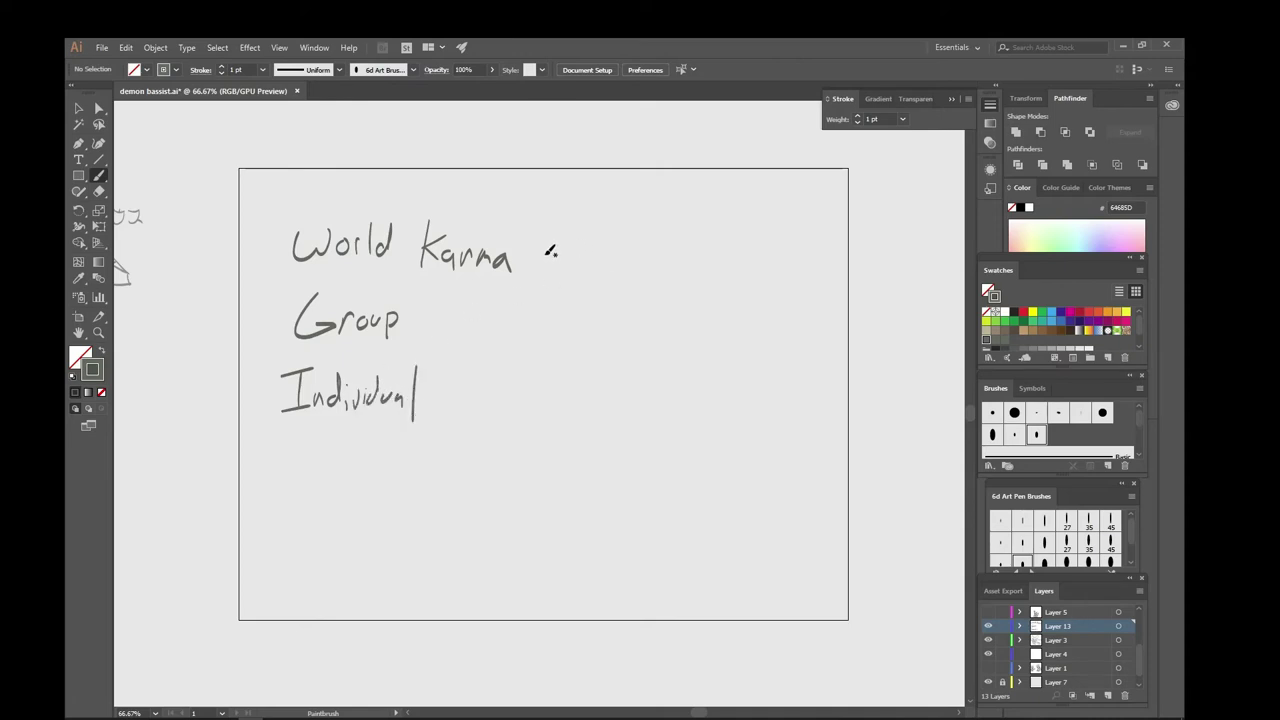
# - Draw a forked curve leading away from "World Karma", with a minus sign below it and a plus sign beside it
pyautogui.moveTo(532, 260)
pyautogui.mouseDown()
pyautogui.moveTo(640, 246)
pyautogui.moveTo(686, 303)
pyautogui.mouseUp()
pyautogui.moveTo(615, 239)
pyautogui.mouseDown()
pyautogui.moveTo(712, 206)
pyautogui.moveTo(700, 298)
pyautogui.mouseUp()
pyautogui.hotkey('ctrl', 'z')
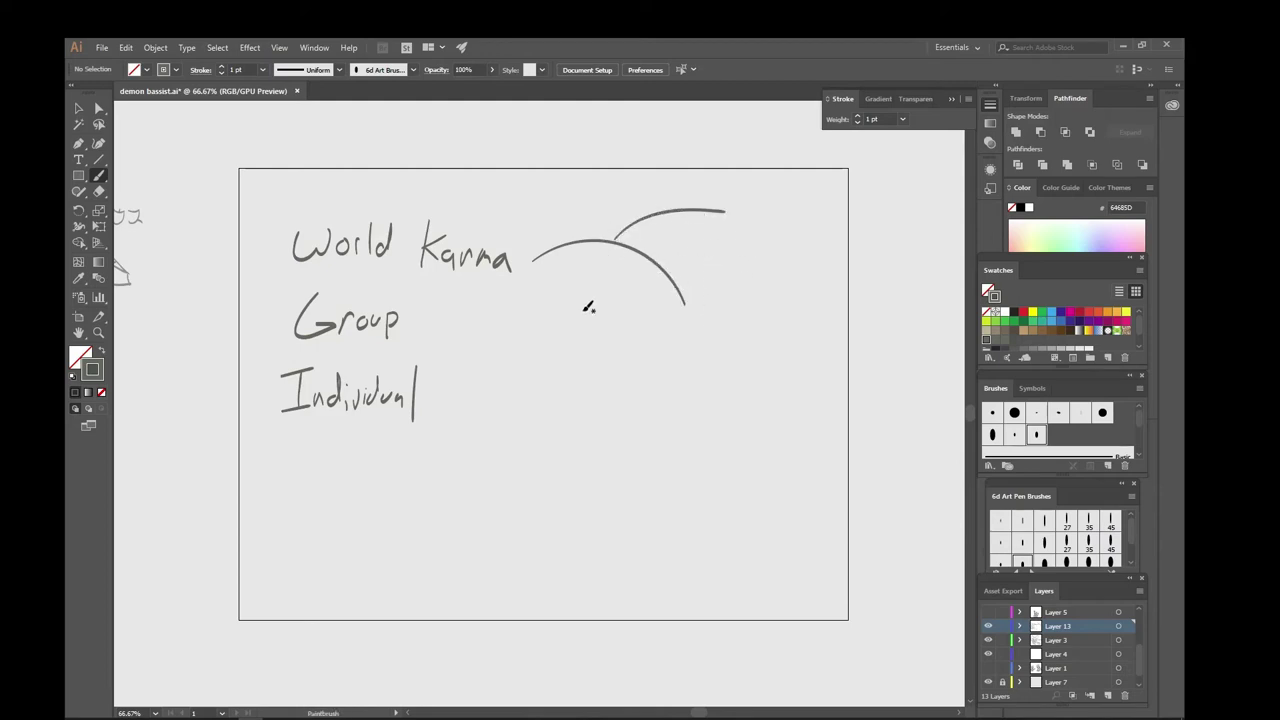
pyautogui.moveTo(627, 367); pyautogui.dragTo(675, 356)
pyautogui.moveTo(750, 282)
pyautogui.mouseDown()
pyautogui.moveTo(795, 259)
pyautogui.moveTo(779, 298)
pyautogui.mouseUp()
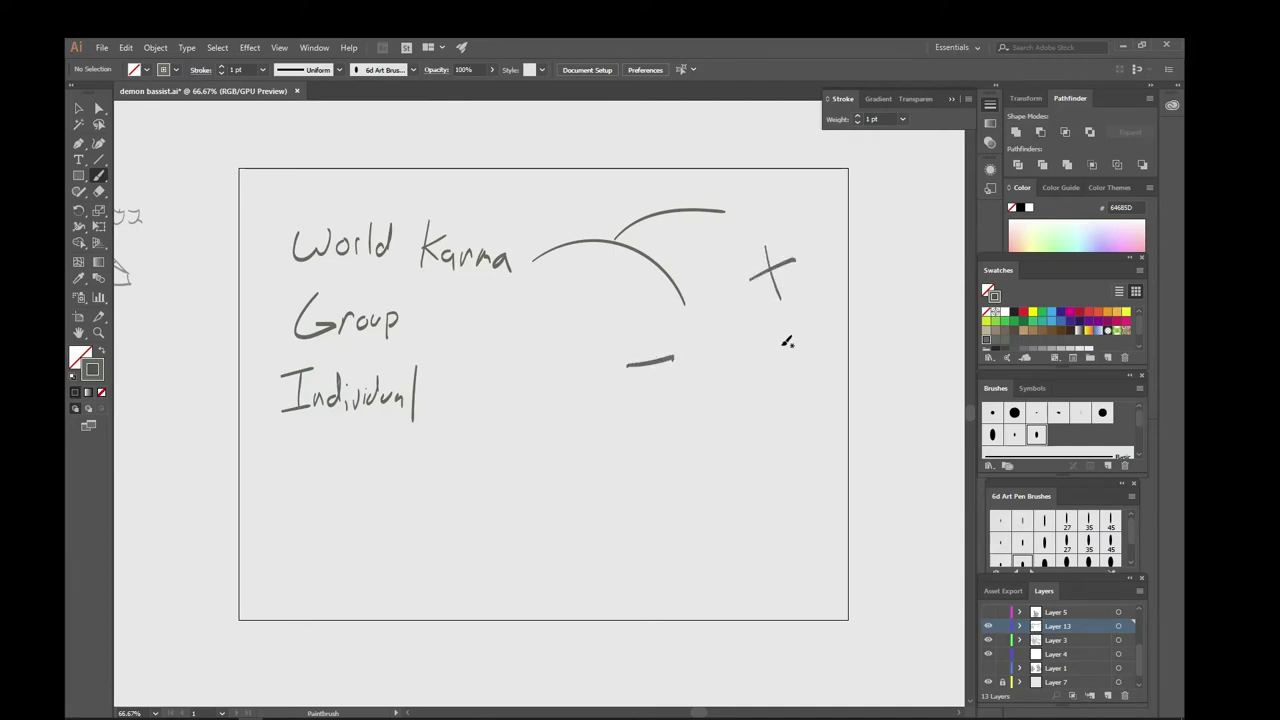
# - Sketch a wide box below the minus sign, with a circle in a left compartment and "1000" followed by a dash
pyautogui.moveTo(587, 503)
pyautogui.mouseDown()
pyautogui.moveTo(591, 445)
pyautogui.moveTo(729, 440)
pyautogui.mouseUp()
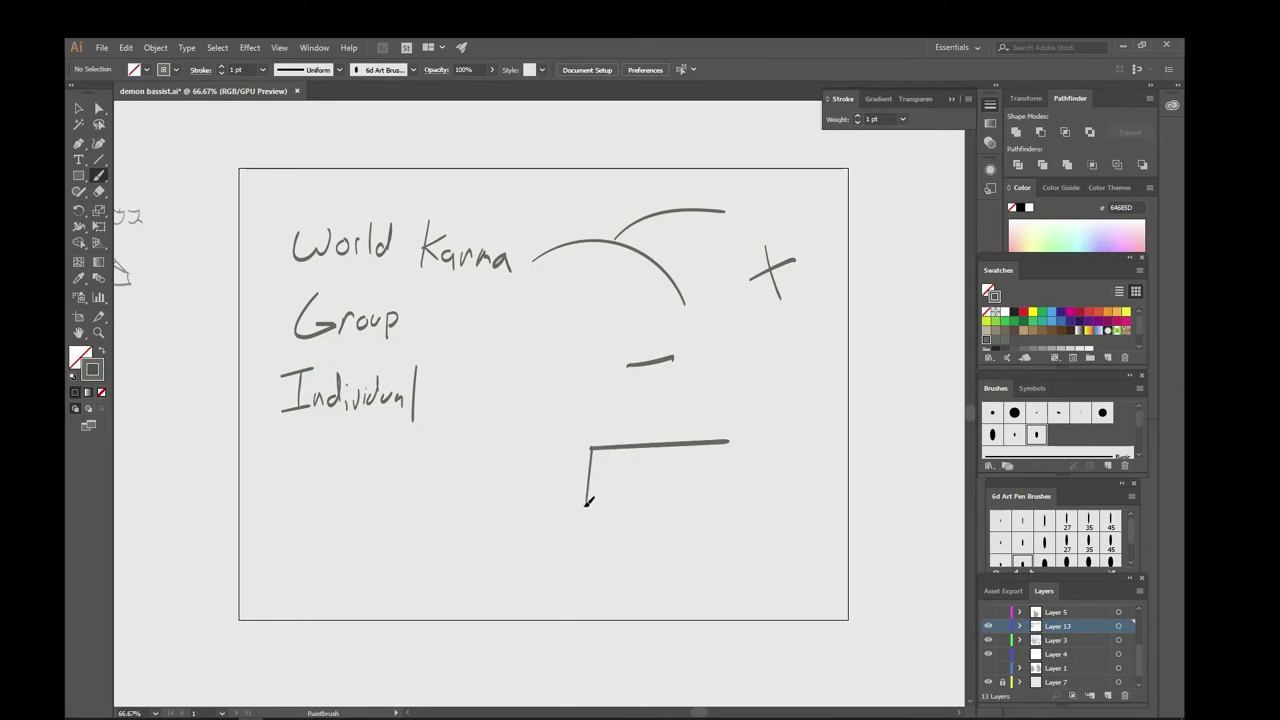
pyautogui.moveTo(590, 503)
pyautogui.mouseDown()
pyautogui.moveTo(766, 440)
pyautogui.moveTo(688, 439)
pyautogui.mouseUp()
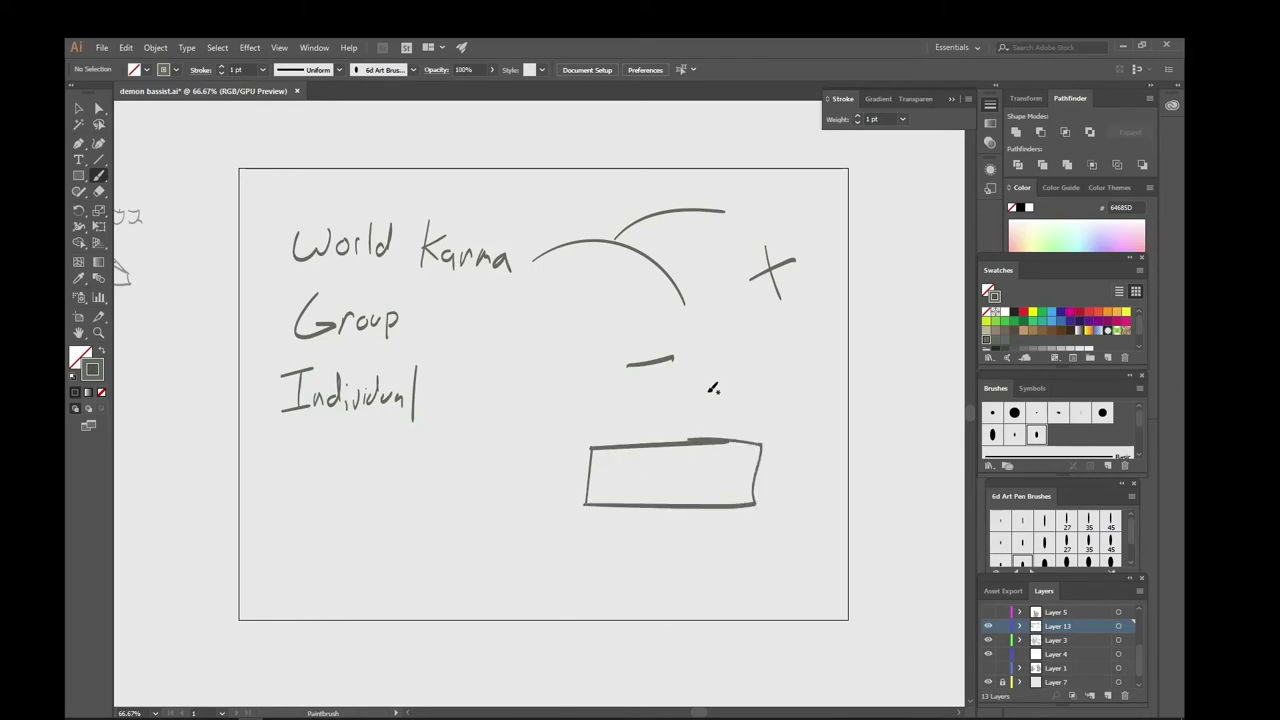
pyautogui.moveTo(626, 503)
pyautogui.mouseDown()
pyautogui.moveTo(627, 447)
pyautogui.moveTo(604, 470)
pyautogui.mouseUp()
pyautogui.moveTo(721, 479); pyautogui.dragTo(738, 477)
pyautogui.moveTo(646, 466)
pyautogui.mouseDown()
pyautogui.moveTo(646, 487)
pyautogui.moveTo(656, 471)
pyautogui.moveTo(694, 474)
pyautogui.mouseUp()
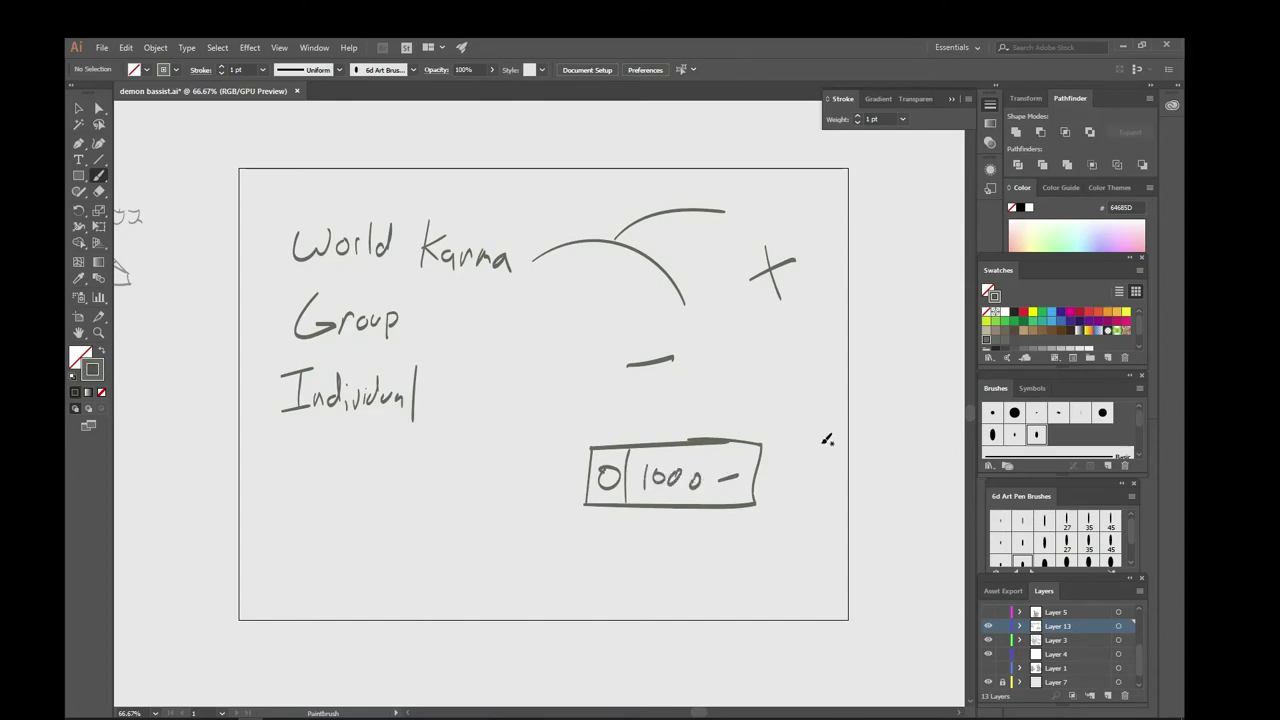
# - Move the "1000" box up and to the right, just below the minus sign, and deselect it
pyautogui.press('v')
pyautogui.moveTo(796, 431); pyautogui.dragTo(637, 507)
pyautogui.moveTo(637, 452); pyautogui.dragTo(697, 392)
pyautogui.click(647, 520)
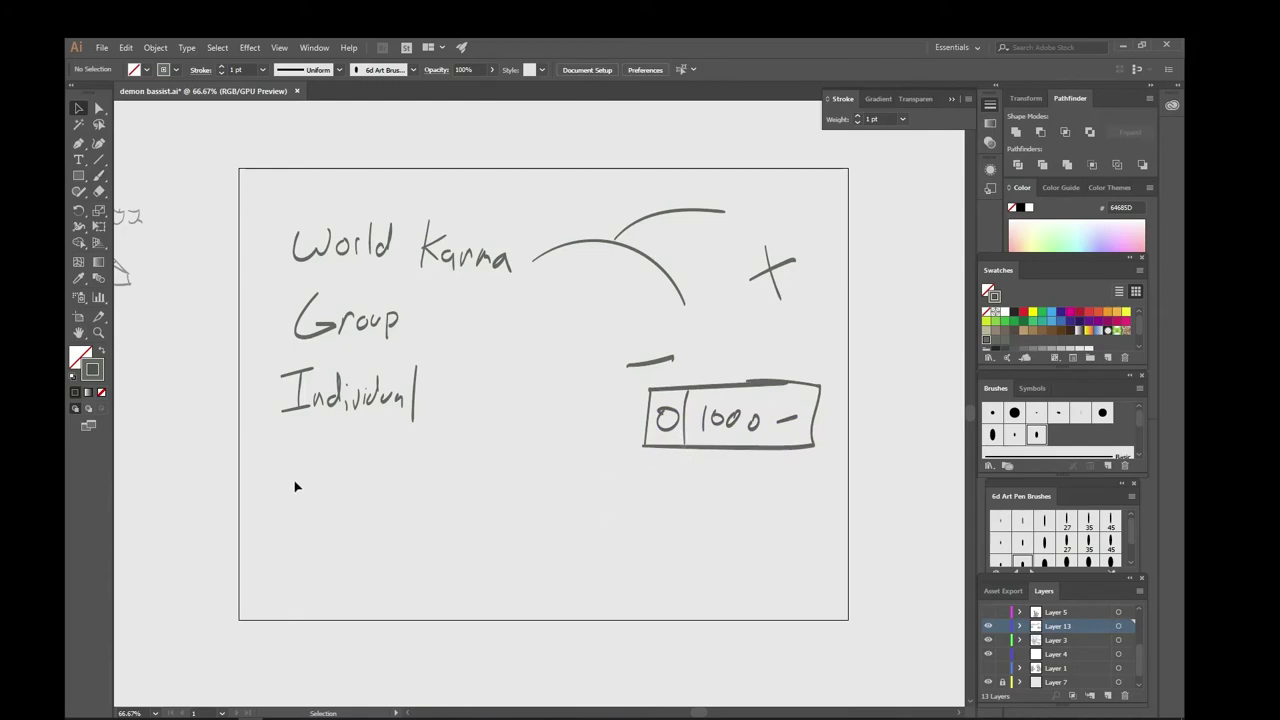
# - Sketch two triangles below "Individual", marking the lower one with a plus and the upper one with a minus
pyautogui.press('b')
pyautogui.moveTo(324, 428); pyautogui.dragTo(324, 486)
pyautogui.hotkey('ctrl', 'z')
pyautogui.moveTo(341, 450)
pyautogui.mouseDown()
pyautogui.moveTo(376, 518)
pyautogui.moveTo(420, 474)
pyautogui.moveTo(386, 520)
pyautogui.moveTo(458, 510)
pyautogui.moveTo(443, 495)
pyautogui.mouseUp()
pyautogui.moveTo(456, 452)
pyautogui.mouseDown()
pyautogui.moveTo(502, 412)
pyautogui.moveTo(456, 452)
pyautogui.moveTo(537, 437)
pyautogui.mouseUp()
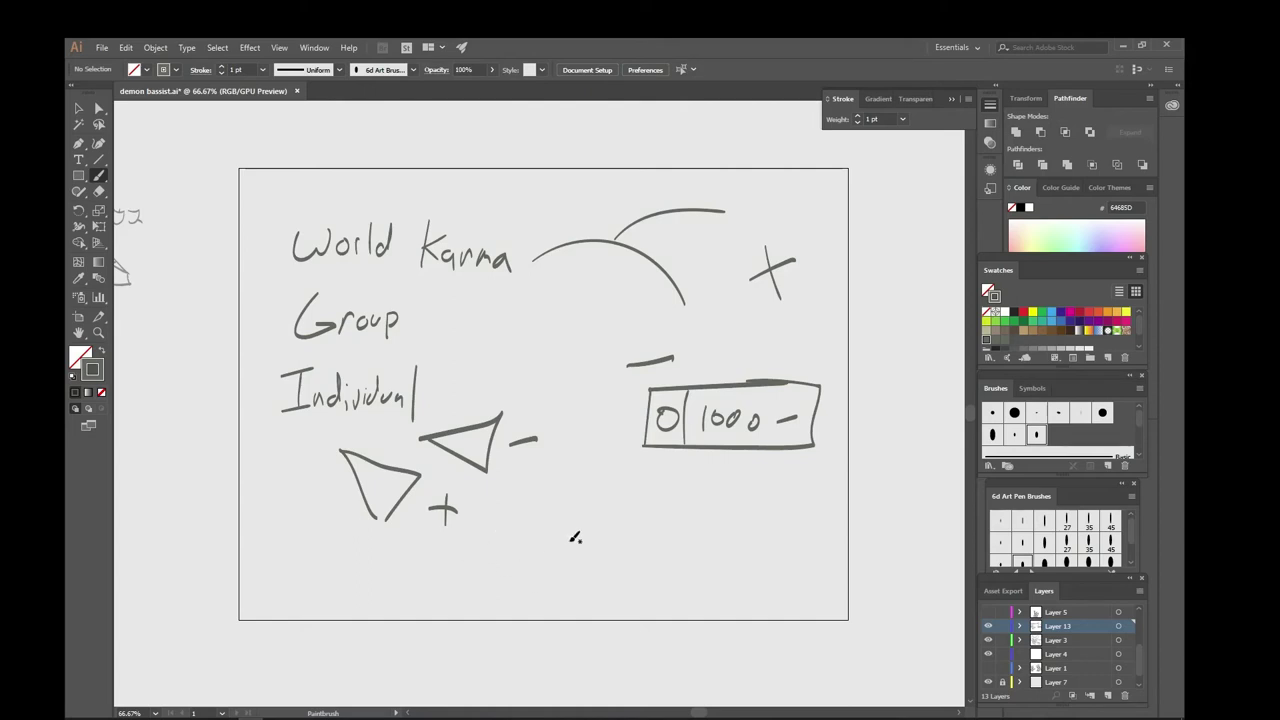
# - Sketch a brick-patterned block near the artboard's lower edge and a line from "Group" with two downward branches
pyautogui.moveTo(517, 559)
pyautogui.mouseDown()
pyautogui.moveTo(572, 530)
pyautogui.moveTo(575, 550)
pyautogui.moveTo(545, 522)
pyautogui.moveTo(572, 520)
pyautogui.mouseUp()
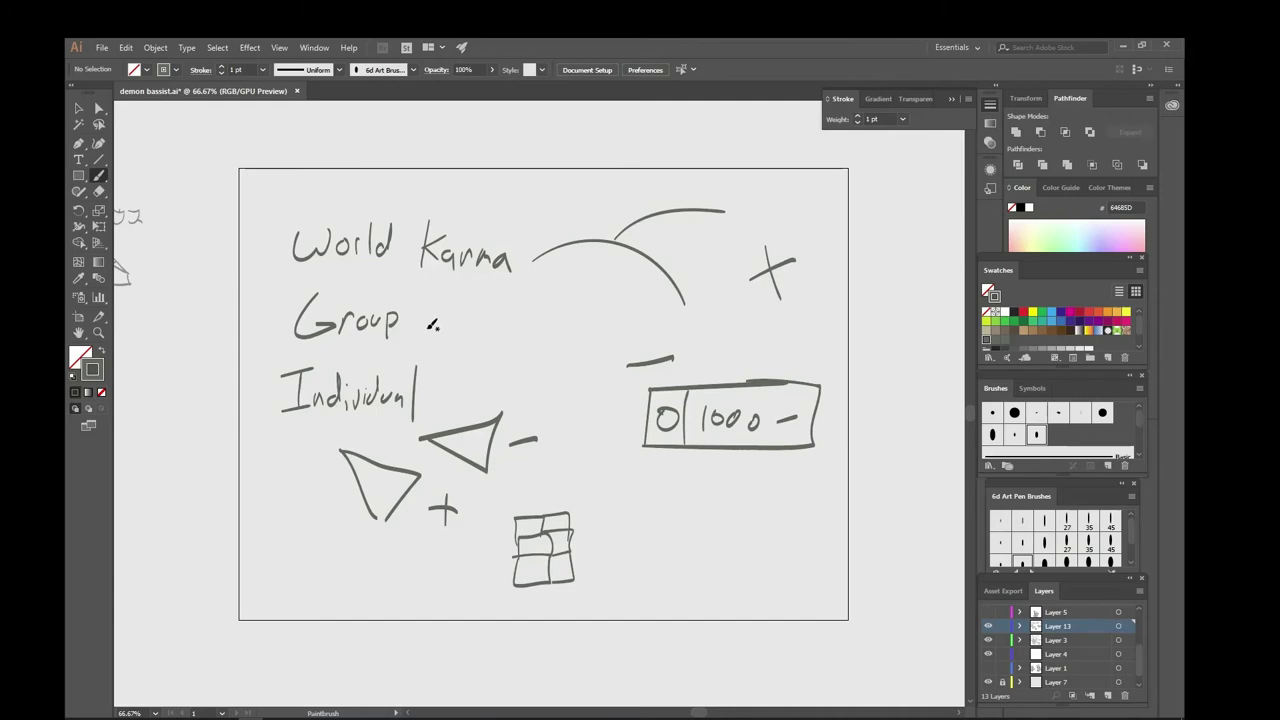
pyautogui.moveTo(428, 327)
pyautogui.mouseDown()
pyautogui.moveTo(526, 316)
pyautogui.moveTo(505, 358)
pyautogui.moveTo(586, 312)
pyautogui.moveTo(578, 372)
pyautogui.mouseUp()
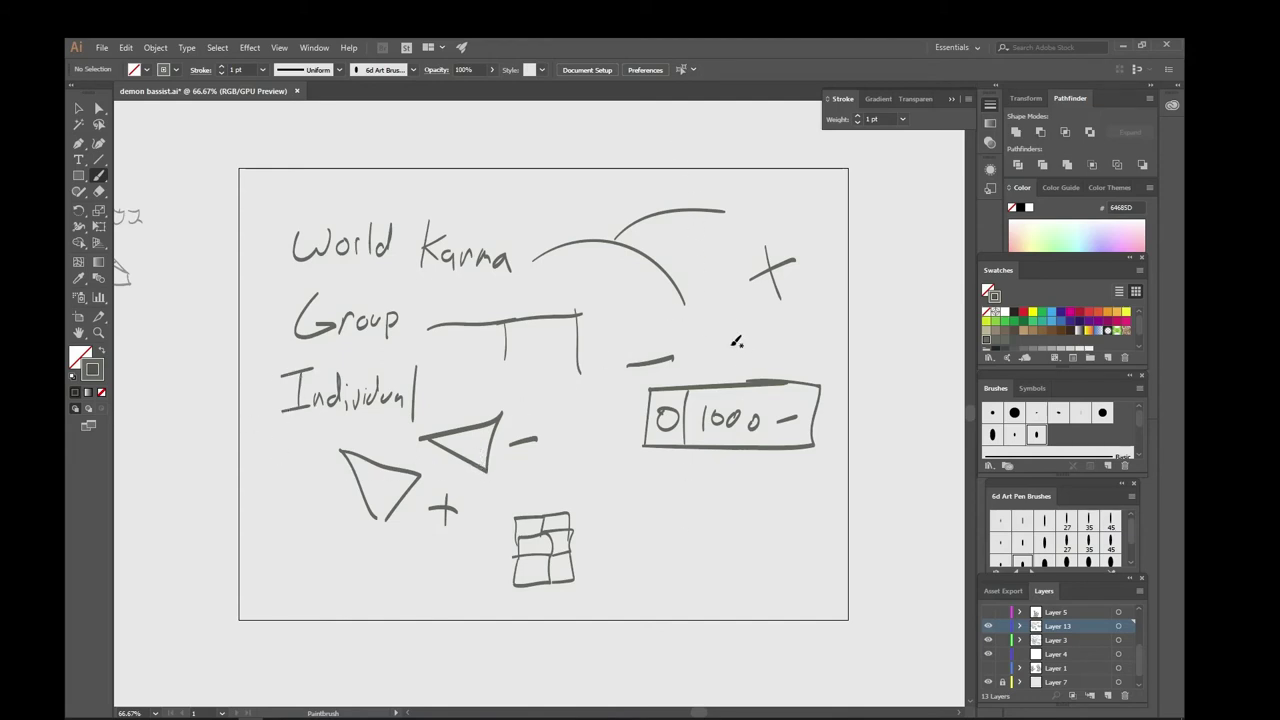
# - Add a new layer above Layer 13 and hide Layer 13
pyautogui.click(1106, 695)
pyautogui.click(988, 640)
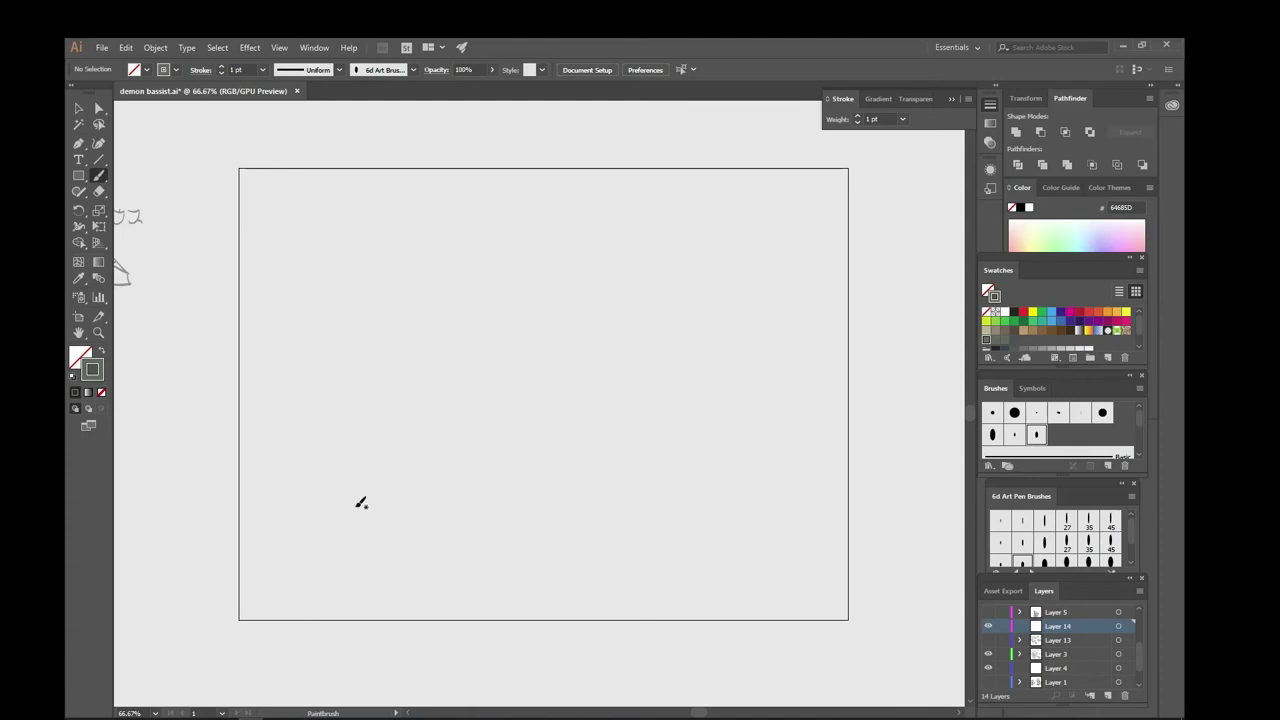
# - Sketch three circles in a triangle linked by broken lines, and frame the artboard's lower-left corner with two lines
pyautogui.moveTo(400, 318)
pyautogui.mouseDown()
pyautogui.moveTo(444, 317)
pyautogui.moveTo(497, 270)
pyautogui.mouseUp()
pyautogui.moveTo(525, 227)
pyautogui.mouseDown()
pyautogui.moveTo(591, 196)
pyautogui.moveTo(517, 268)
pyautogui.moveTo(624, 292)
pyautogui.moveTo(652, 330)
pyautogui.moveTo(680, 334)
pyautogui.mouseUp()
pyautogui.moveTo(441, 346); pyautogui.dragTo(482, 355)
pyautogui.moveTo(576, 367); pyautogui.dragTo(650, 370)
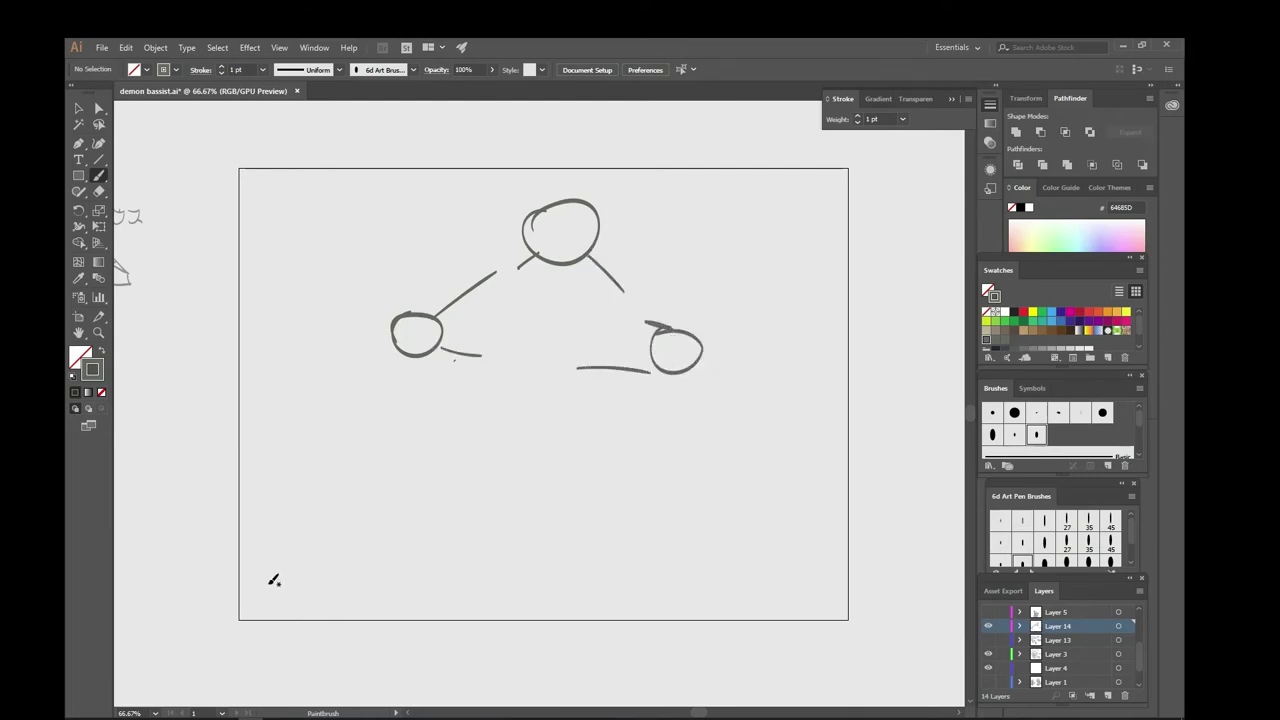
pyautogui.moveTo(255, 493)
pyautogui.mouseDown()
pyautogui.moveTo(314, 477)
pyautogui.moveTo(425, 479)
pyautogui.moveTo(440, 511)
pyautogui.moveTo(430, 603)
pyautogui.mouseUp()
pyautogui.hotkey('ctrl', 'z')
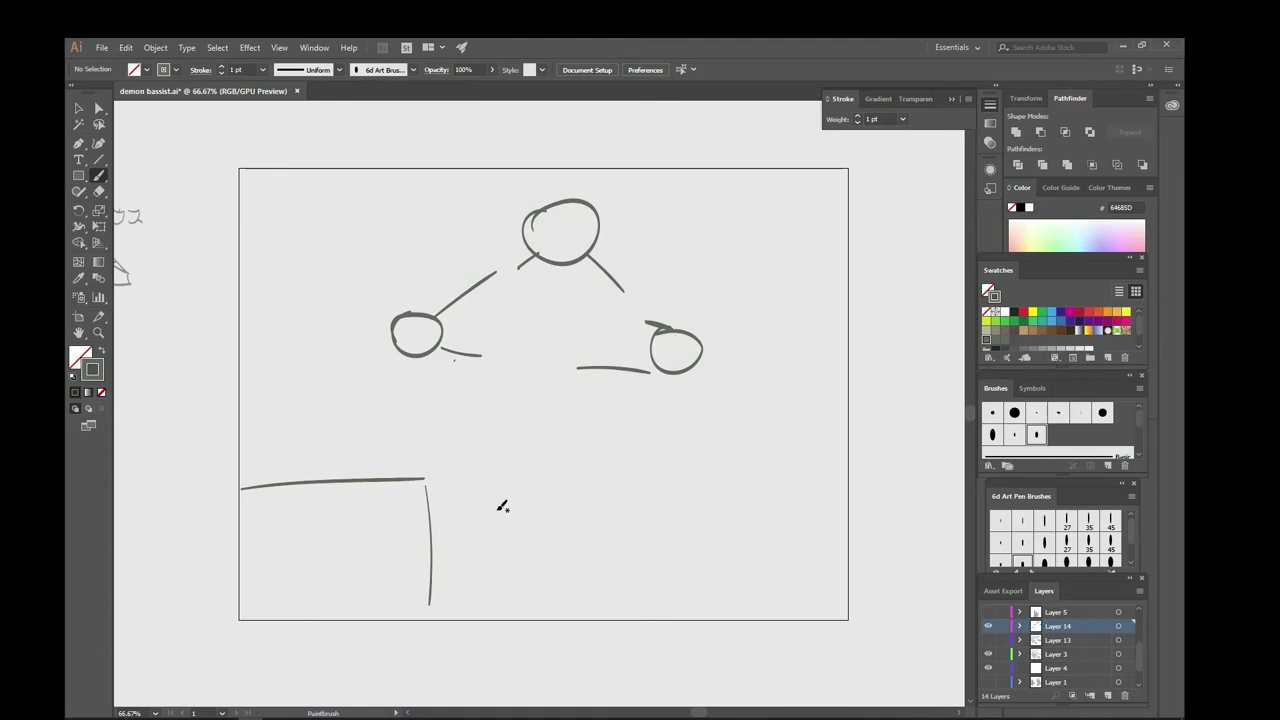
# - Delete the three-circle diagram and the corner frame from the artboard
pyautogui.press('v')
pyautogui.moveTo(696, 200); pyautogui.dragTo(236, 602)
pyautogui.click(243, 580)
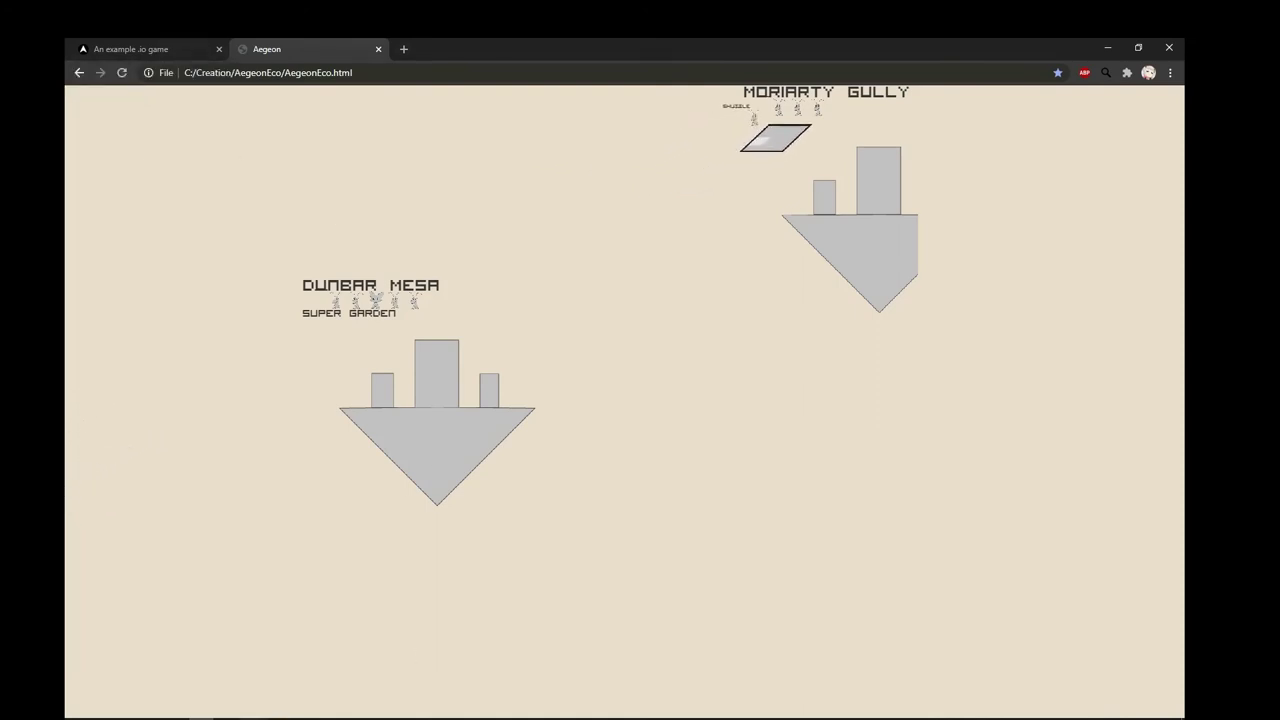
# - Switch back to Illustrator and sketch a round-headed figure, a small circle with a stem and a long flat box
pyautogui.hotkey('alt', 'Tab')
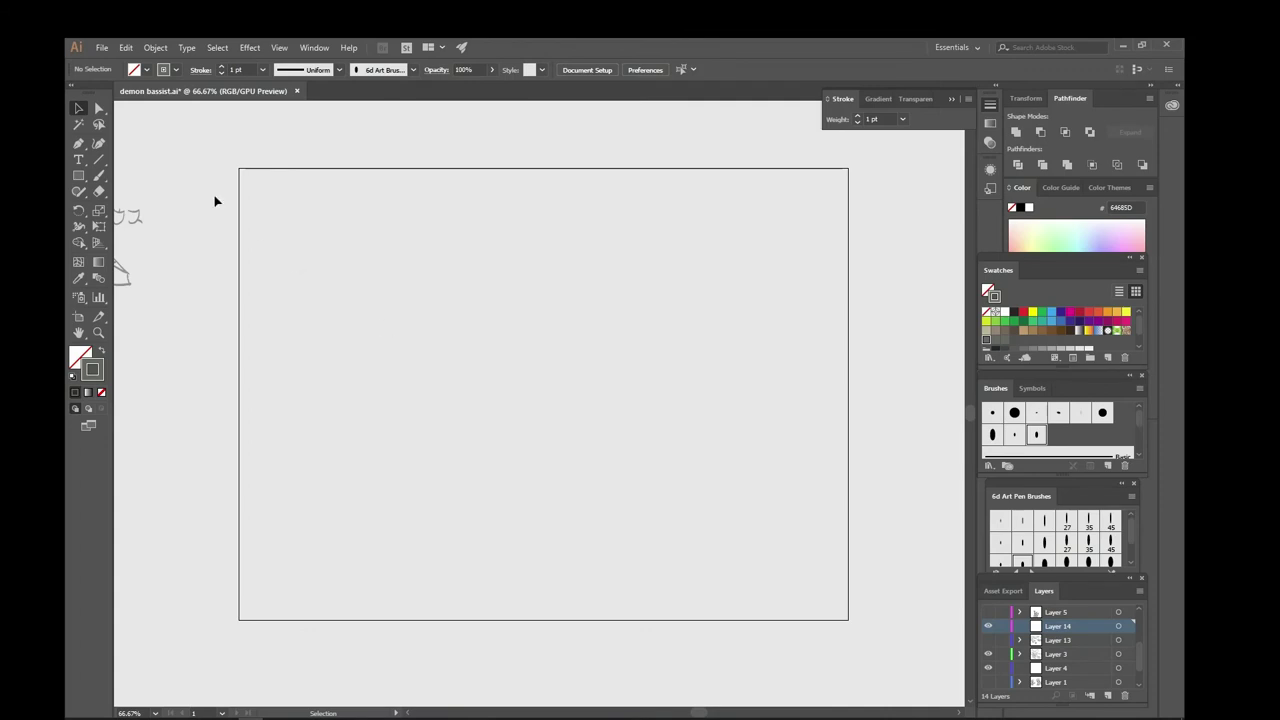
pyautogui.press('b')
pyautogui.moveTo(412, 436); pyautogui.dragTo(434, 350)
pyautogui.hotkey('ctrl', 'z')
pyautogui.moveTo(340, 331)
pyautogui.mouseDown()
pyautogui.moveTo(345, 358)
pyautogui.moveTo(388, 398)
pyautogui.mouseUp()
pyautogui.moveTo(372, 350); pyautogui.dragTo(378, 400)
pyautogui.moveTo(450, 328); pyautogui.dragTo(444, 310)
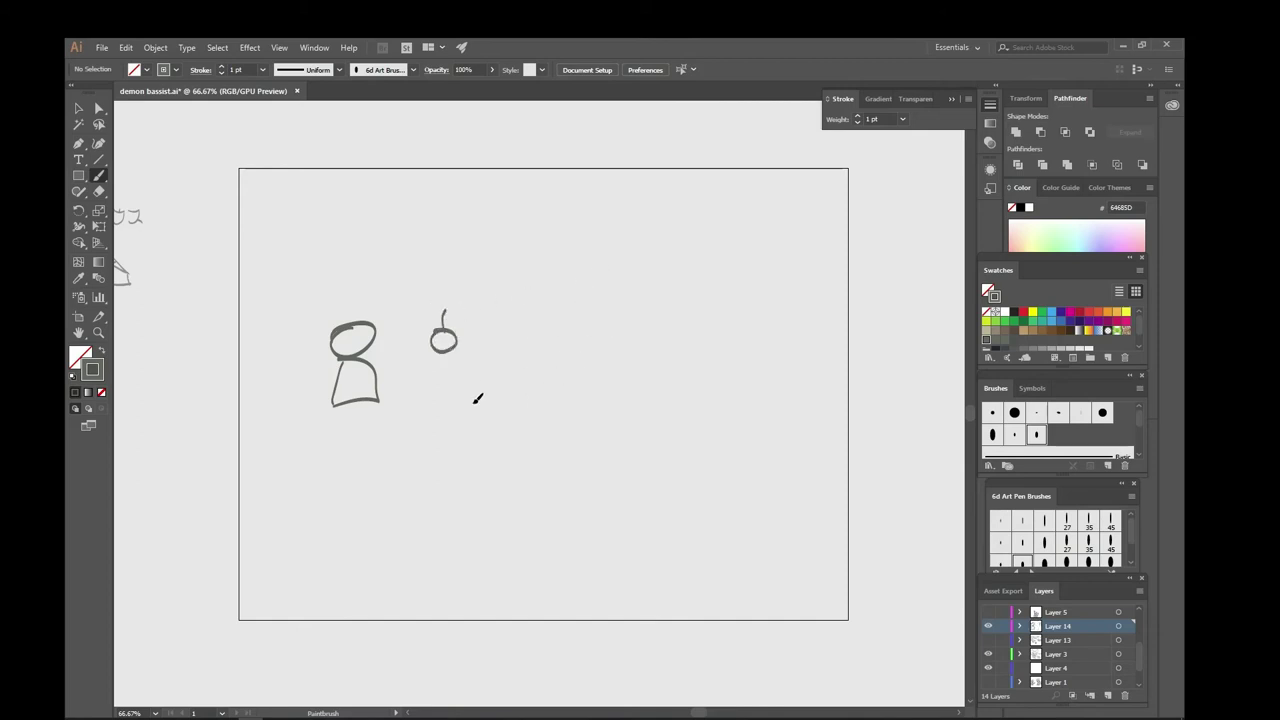
pyautogui.moveTo(472, 400)
pyautogui.mouseDown()
pyautogui.moveTo(568, 392)
pyautogui.moveTo(560, 372)
pyautogui.moveTo(568, 394)
pyautogui.mouseUp()
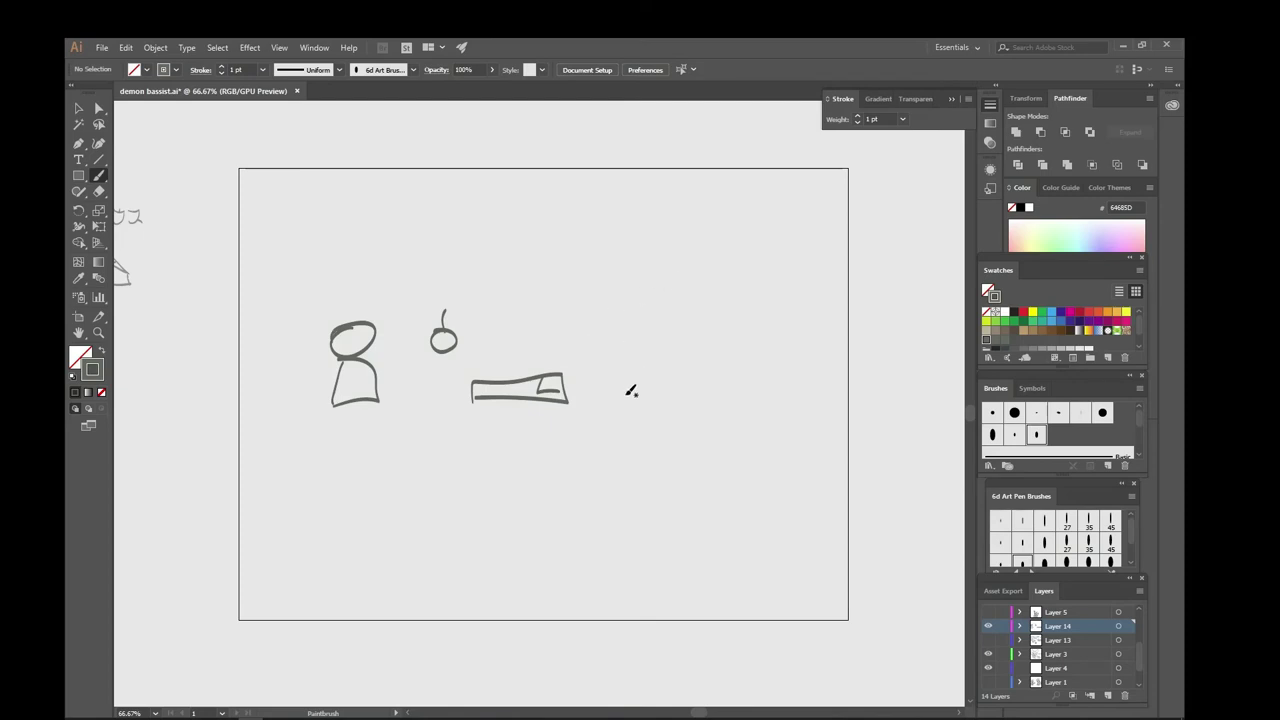
# - Sketch a guitar with a rounded body, slanted neck and headstock to the right of the flat box
pyautogui.moveTo(650, 379)
pyautogui.mouseDown()
pyautogui.moveTo(636, 376)
pyautogui.moveTo(676, 348)
pyautogui.moveTo(714, 292)
pyautogui.moveTo(684, 350)
pyautogui.mouseUp()
pyautogui.moveTo(700, 300)
pyautogui.mouseDown()
pyautogui.moveTo(728, 304)
pyautogui.moveTo(712, 326)
pyautogui.moveTo(710, 296)
pyautogui.moveTo(729, 319)
pyautogui.mouseUp()
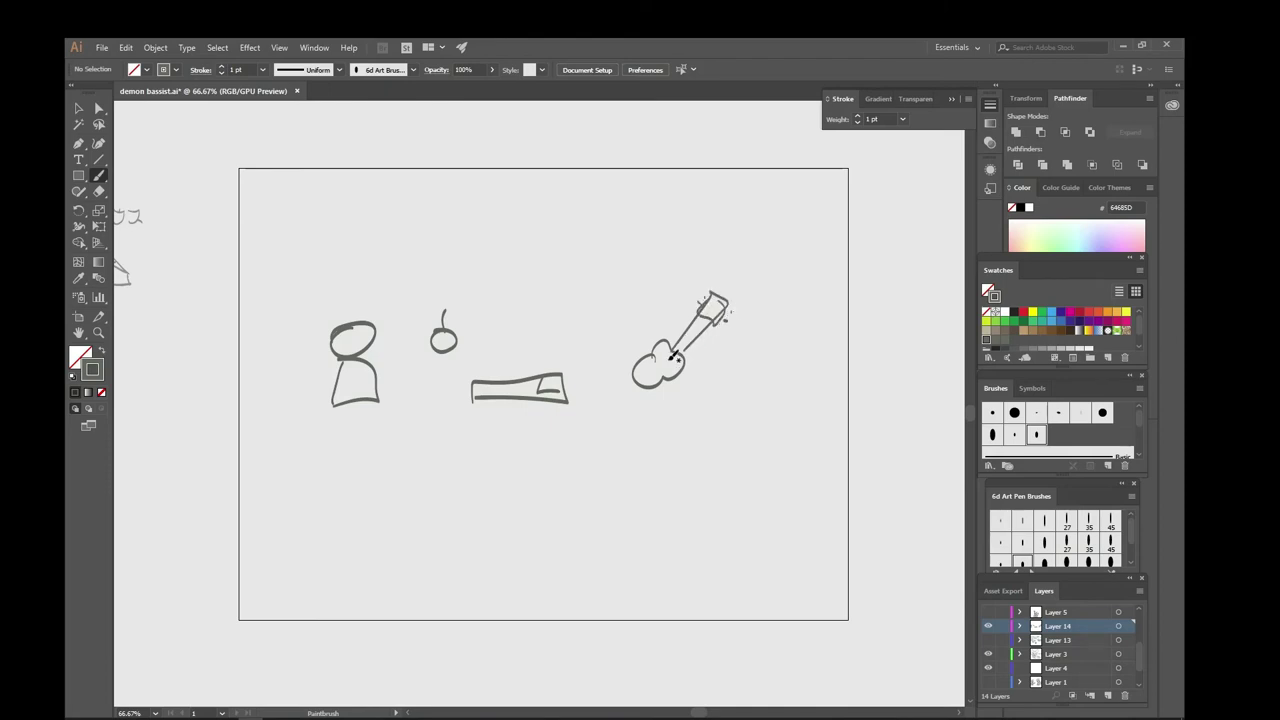
pyautogui.moveTo(650, 358)
pyautogui.mouseDown()
pyautogui.moveTo(660, 369)
pyautogui.moveTo(648, 381)
pyautogui.mouseUp()
# - Sketch a second round-headed figure below the first, with an open box holding a crossed oval beside it
pyautogui.moveTo(349, 563); pyautogui.dragTo(354, 558)
pyautogui.moveTo(376, 512)
pyautogui.mouseDown()
pyautogui.moveTo(382, 493)
pyautogui.moveTo(362, 505)
pyautogui.mouseUp()
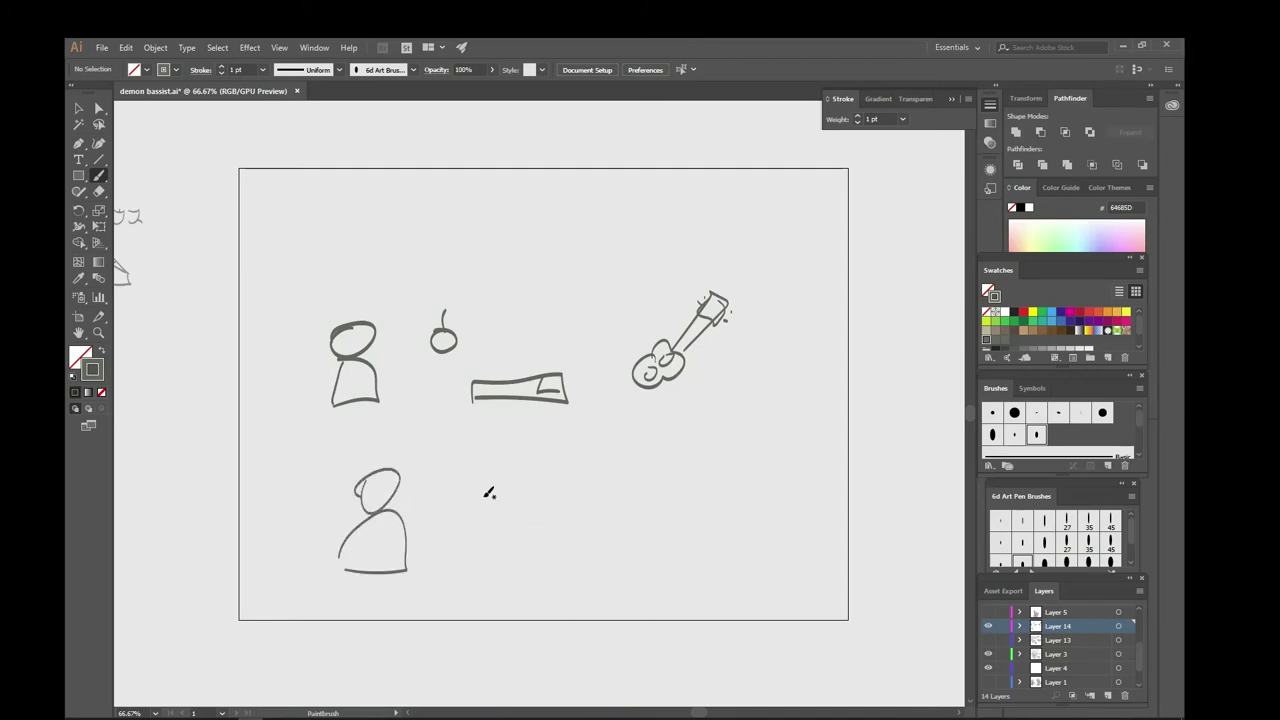
pyautogui.moveTo(471, 557)
pyautogui.mouseDown()
pyautogui.moveTo(543, 517)
pyautogui.moveTo(505, 540)
pyautogui.moveTo(528, 528)
pyautogui.moveTo(535, 561)
pyautogui.mouseUp()
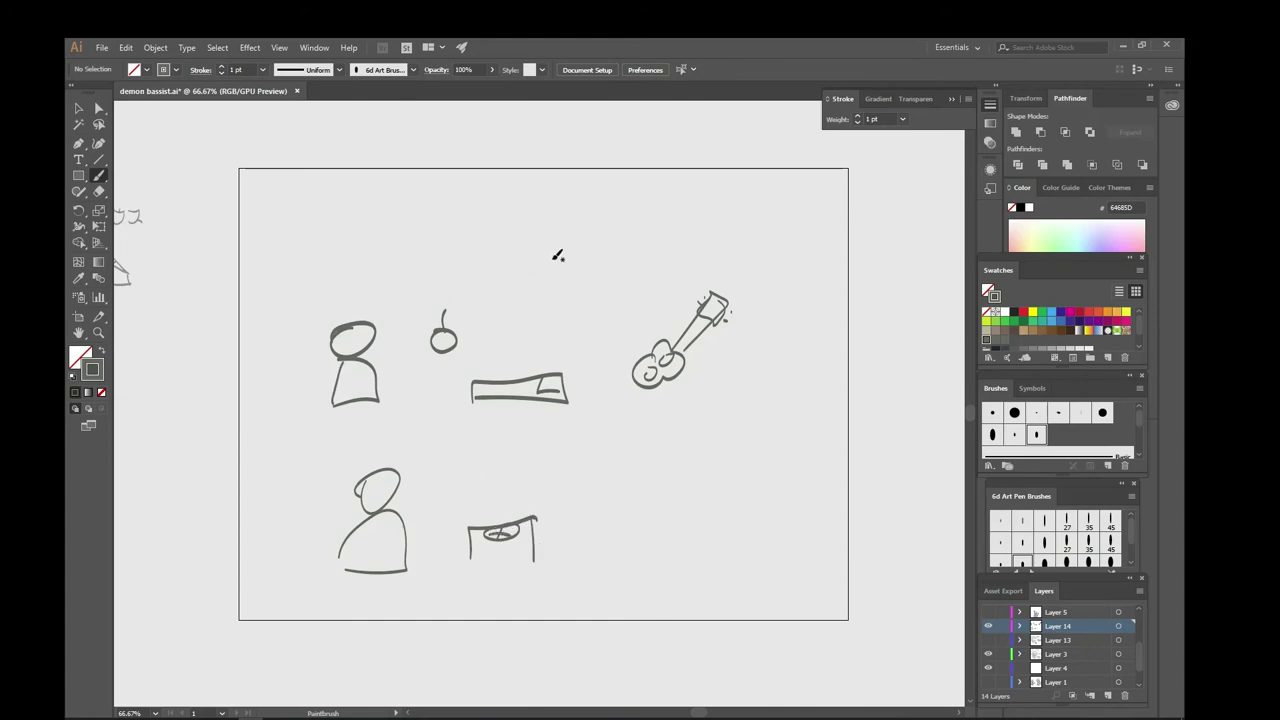
# - Sketch three arcs linking the upper figure's head to the guitar, the flat box and the small stemmed circle
pyautogui.moveTo(368, 308); pyautogui.dragTo(646, 305)
pyautogui.moveTo(388, 282); pyautogui.dragTo(495, 315)
pyautogui.moveTo(394, 308); pyautogui.dragTo(441, 311)
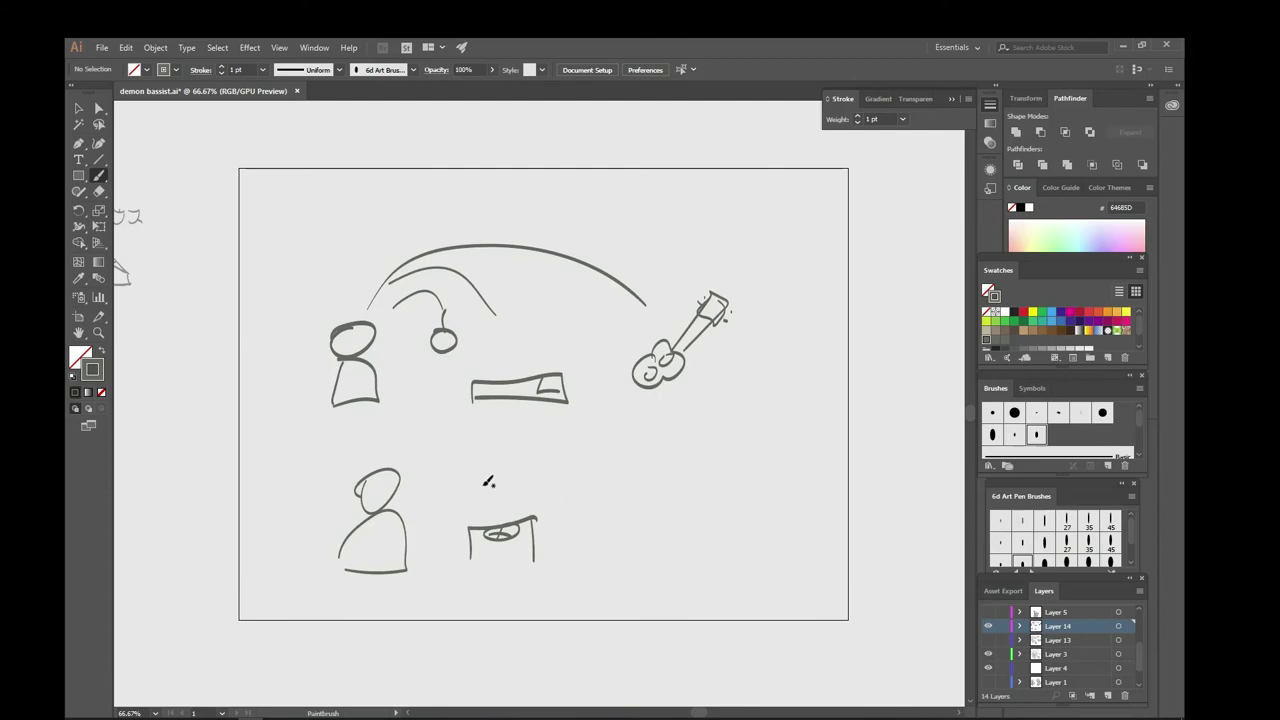
# - Handwrite the label "LVL 5 Cooking" above the open box with the crossed oval
pyautogui.moveTo(512, 460); pyautogui.dragTo(515, 468)
pyautogui.moveTo(522, 452)
pyautogui.mouseDown()
pyautogui.moveTo(546, 450)
pyautogui.moveTo(562, 478)
pyautogui.moveTo(595, 478)
pyautogui.mouseUp()
pyautogui.moveTo(612, 462); pyautogui.dragTo(623, 464)
pyautogui.moveTo(634, 452); pyautogui.dragTo(642, 476)
pyautogui.moveTo(648, 462)
pyautogui.mouseDown()
pyautogui.moveTo(648, 474)
pyautogui.moveTo(684, 478)
pyautogui.mouseUp()
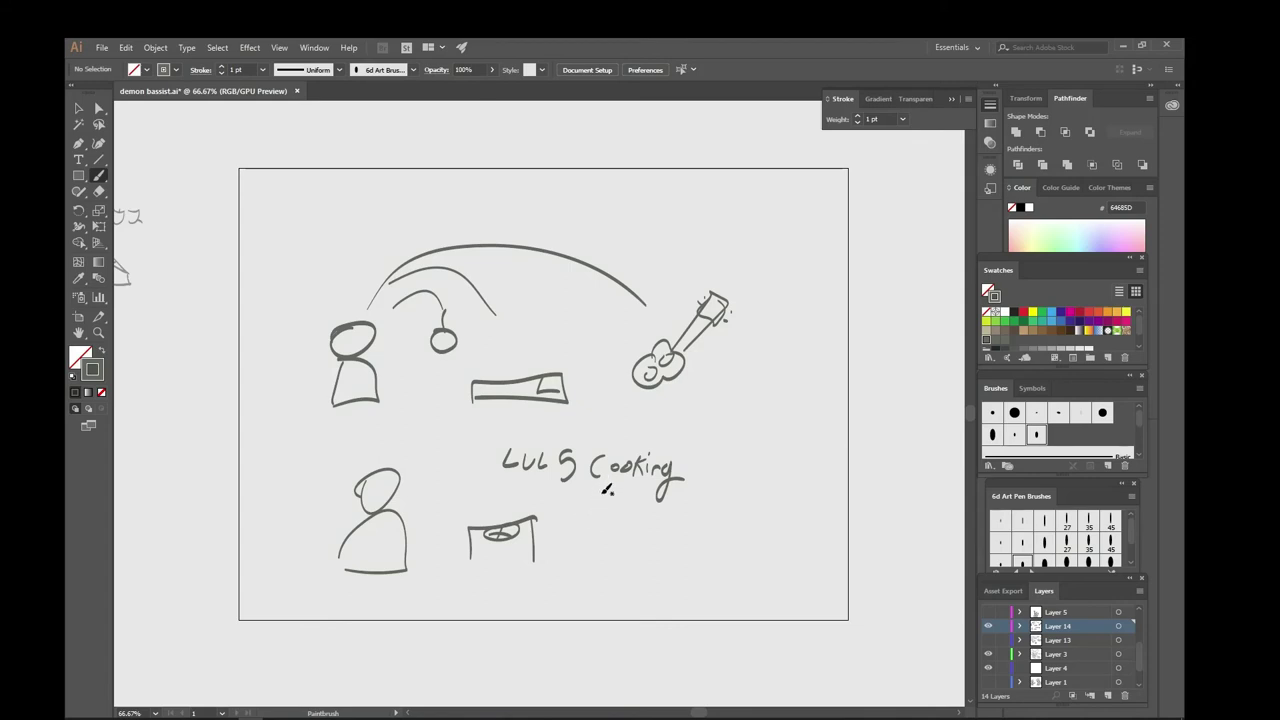
# - Close the box's base and sketch a small star mark, a little house and a spiked floating island around the figures
pyautogui.moveTo(470, 559); pyautogui.dragTo(536, 562)
pyautogui.moveTo(298, 452); pyautogui.dragTo(301, 489)
pyautogui.moveTo(289, 232)
pyautogui.mouseDown()
pyautogui.moveTo(288, 271)
pyautogui.moveTo(343, 263)
pyautogui.moveTo(334, 232)
pyautogui.mouseUp()
pyautogui.moveTo(397, 198)
pyautogui.mouseDown()
pyautogui.moveTo(590, 199)
pyautogui.moveTo(505, 275)
pyautogui.moveTo(563, 186)
pyautogui.mouseUp()
pyautogui.moveTo(461, 199)
pyautogui.mouseDown()
pyautogui.moveTo(500, 152)
pyautogui.moveTo(524, 200)
pyautogui.mouseUp()
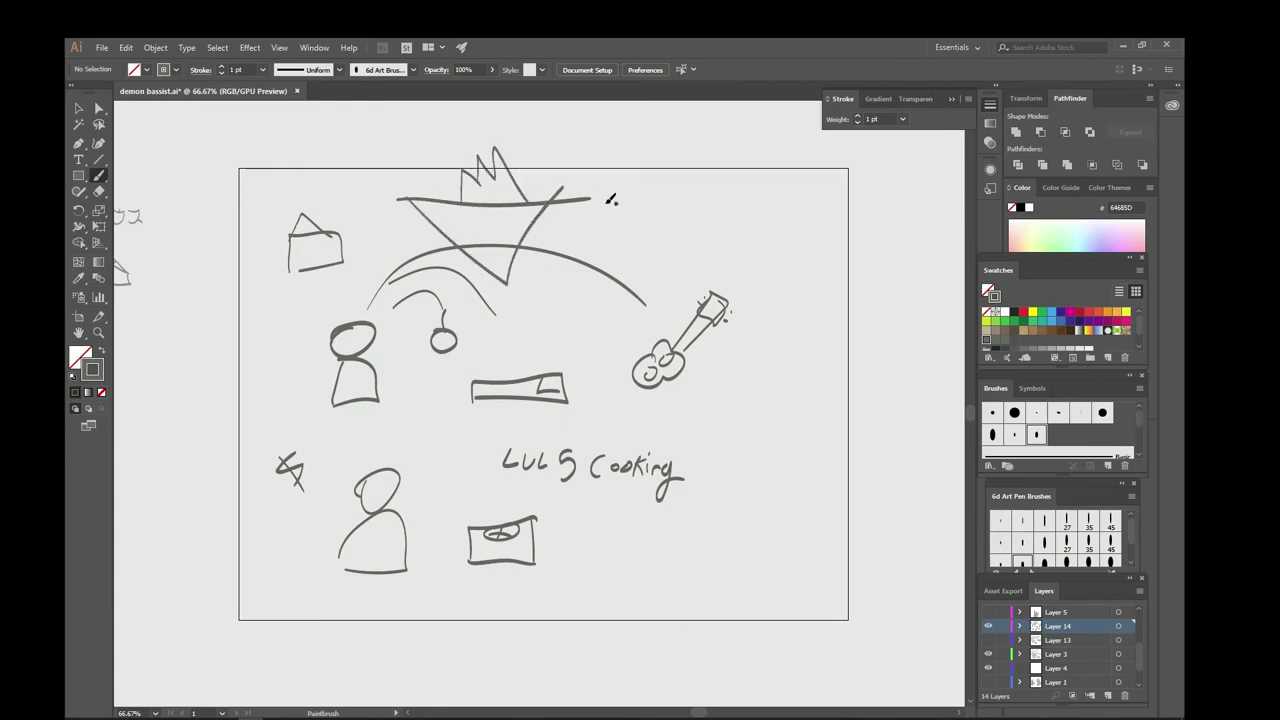
# - Hide Layer 14 and, on a new layer, sketch a floating island with a spire and a slanted platform to its right
pyautogui.click(1107, 695)
pyautogui.click(988, 640)
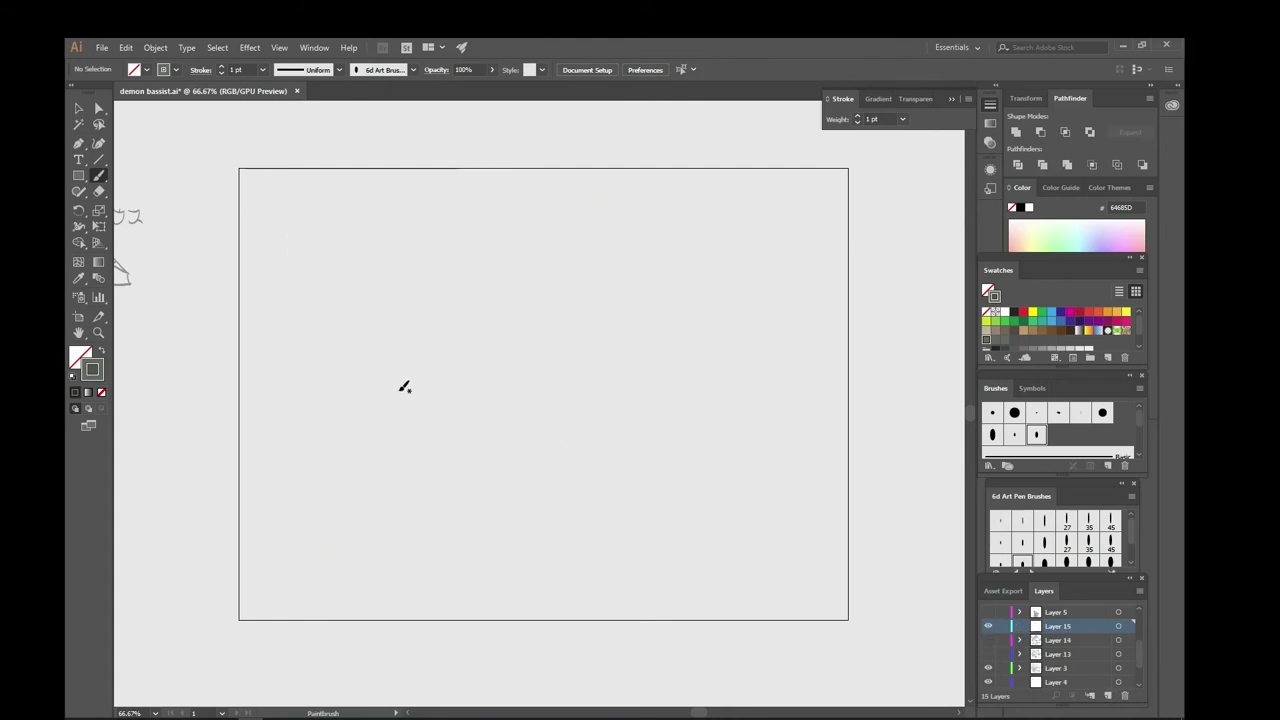
pyautogui.moveTo(341, 414)
pyautogui.mouseDown()
pyautogui.moveTo(546, 441)
pyautogui.moveTo(458, 552)
pyautogui.moveTo(538, 450)
pyautogui.moveTo(405, 333)
pyautogui.moveTo(430, 432)
pyautogui.moveTo(457, 388)
pyautogui.moveTo(466, 428)
pyautogui.mouseUp()
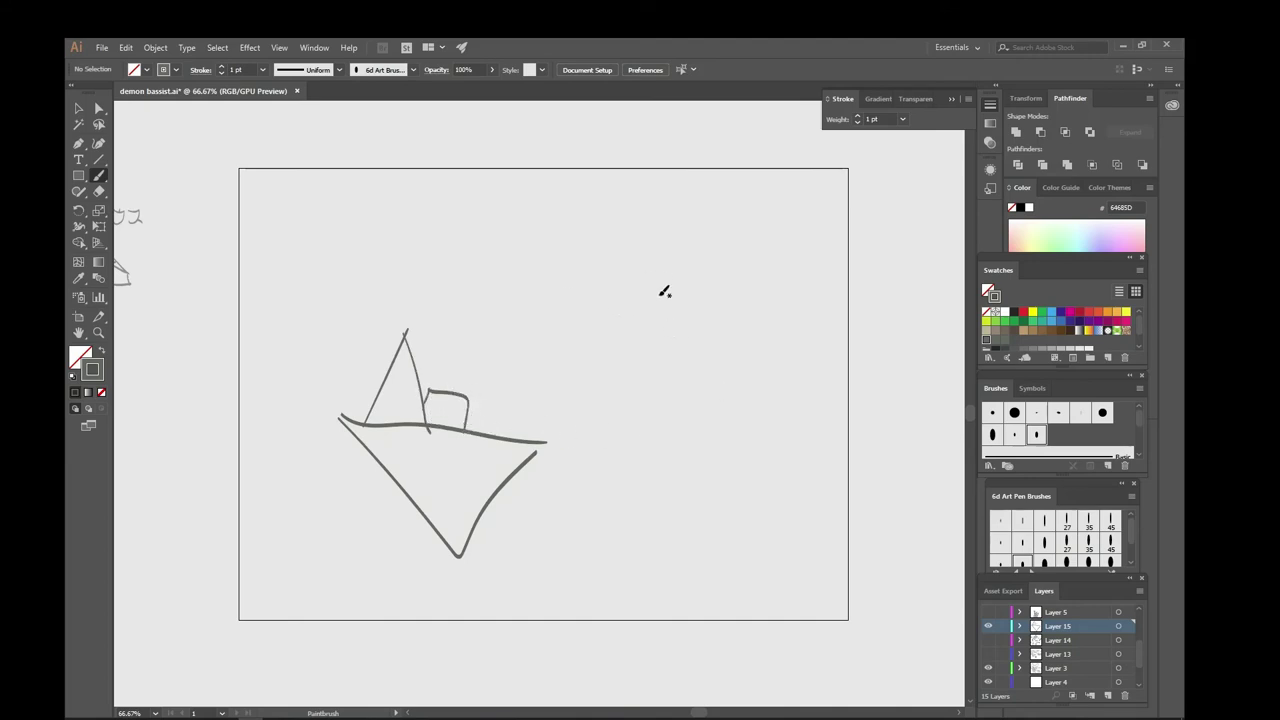
pyautogui.moveTo(668, 328)
pyautogui.mouseDown()
pyautogui.moveTo(622, 373)
pyautogui.moveTo(735, 323)
pyautogui.moveTo(650, 331)
pyautogui.mouseUp()
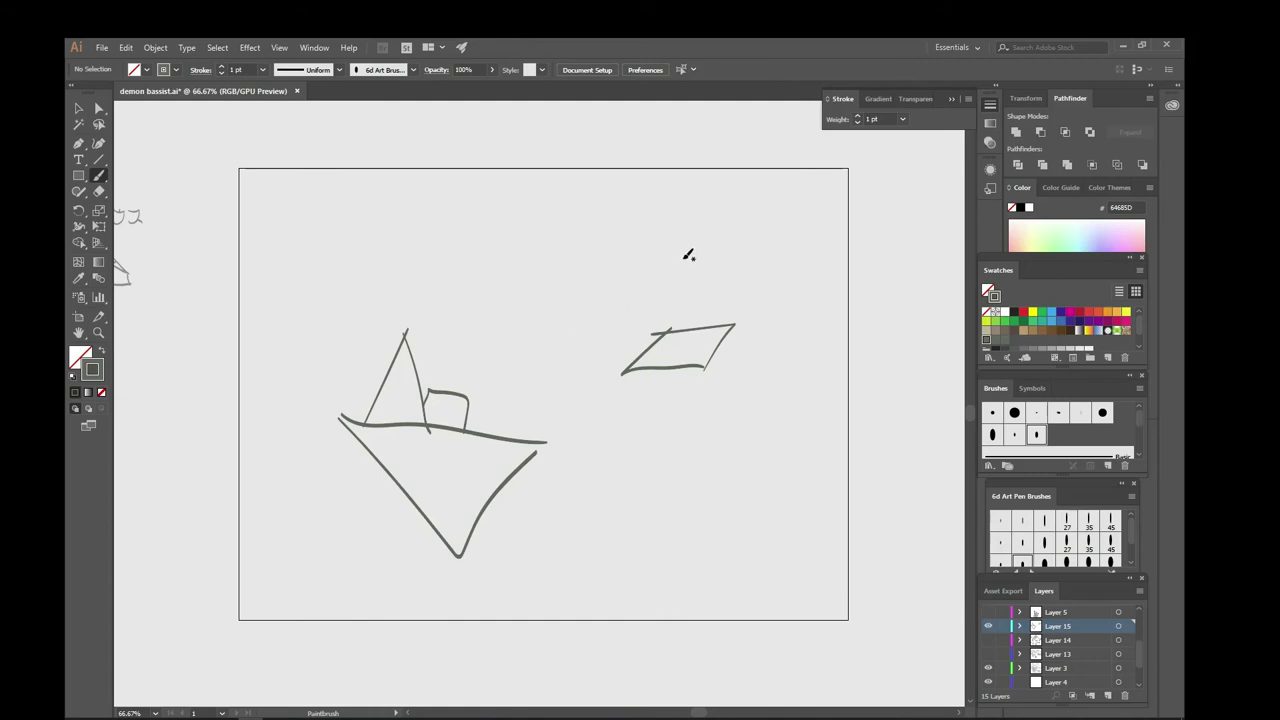
# - Sketch a rectangular panel above the island with a corner box, text lines, a plus sign and another small mark
pyautogui.moveTo(447, 188)
pyautogui.mouseDown()
pyautogui.moveTo(440, 283)
pyautogui.moveTo(600, 278)
pyautogui.moveTo(448, 175)
pyautogui.moveTo(500, 203)
pyautogui.moveTo(476, 196)
pyautogui.moveTo(571, 189)
pyautogui.moveTo(586, 213)
pyautogui.mouseUp()
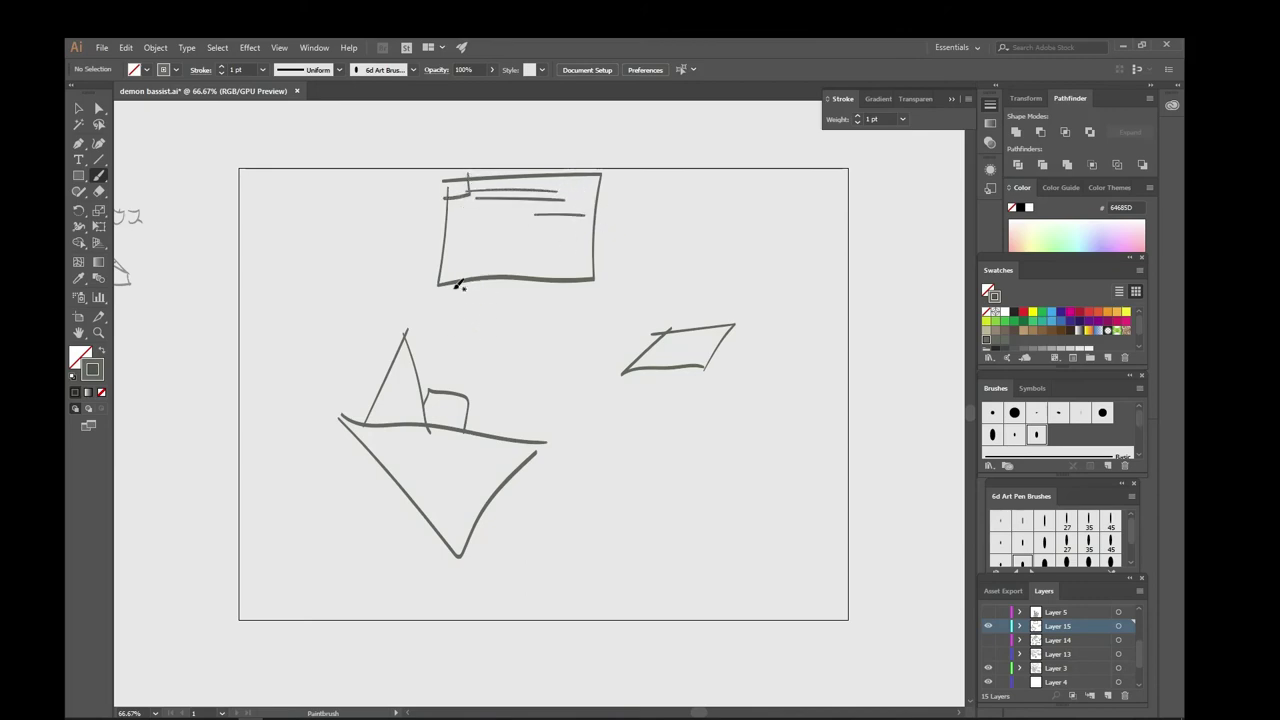
pyautogui.moveTo(460, 253); pyautogui.dragTo(460, 273)
pyautogui.moveTo(446, 266); pyautogui.dragTo(478, 264)
pyautogui.moveTo(555, 254)
pyautogui.mouseDown()
pyautogui.moveTo(593, 255)
pyautogui.moveTo(577, 278)
pyautogui.mouseUp()
# - Hide Layer 15 and, on a new layer, sketch an orange cloud of overlapping curves, undoing the innermost swirls
pyautogui.click(1107, 695)
pyautogui.click(988, 640)
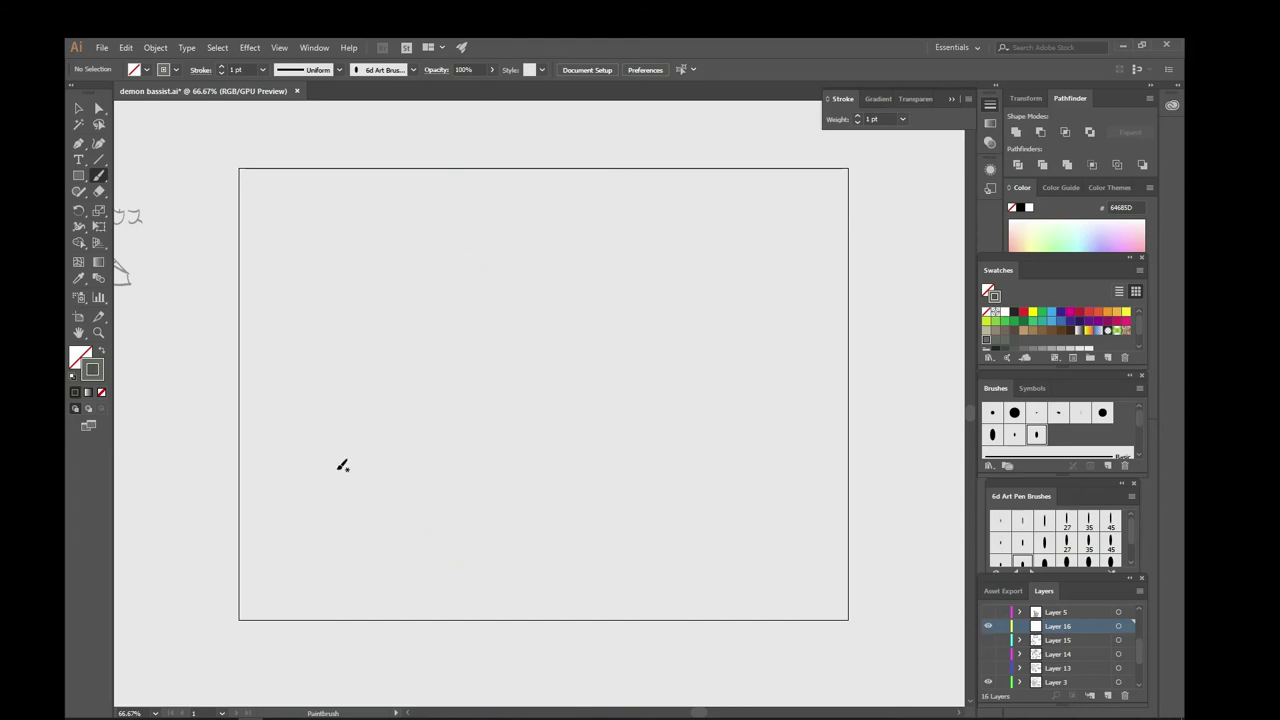
pyautogui.click(1098, 313)
pyautogui.moveTo(383, 305)
pyautogui.mouseDown()
pyautogui.moveTo(503, 403)
pyautogui.moveTo(454, 243)
pyautogui.mouseUp()
pyautogui.moveTo(465, 352)
pyautogui.mouseDown()
pyautogui.moveTo(386, 285)
pyautogui.moveTo(449, 231)
pyautogui.moveTo(471, 294)
pyautogui.moveTo(497, 296)
pyautogui.moveTo(503, 320)
pyautogui.mouseUp()
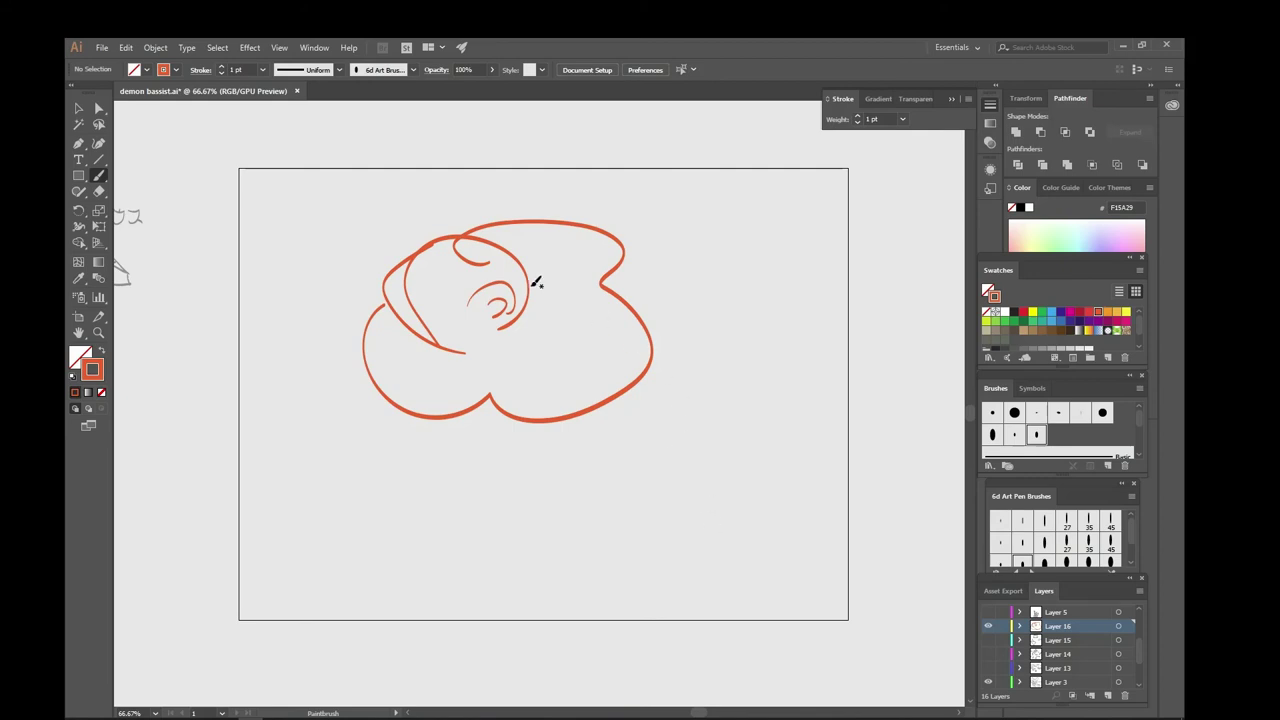
pyautogui.press('v')
pyautogui.hotkey('ctrl', 'z')
# - Draw a yellow star with crossing brush strokes to the upper right of the orange cloud
pyautogui.click(1032, 312)
pyautogui.press('b')
pyautogui.moveTo(731, 249)
pyautogui.mouseDown()
pyautogui.moveTo(763, 249)
pyautogui.moveTo(738, 216)
pyautogui.moveTo(771, 214)
pyautogui.moveTo(728, 254)
pyautogui.moveTo(769, 231)
pyautogui.mouseUp()
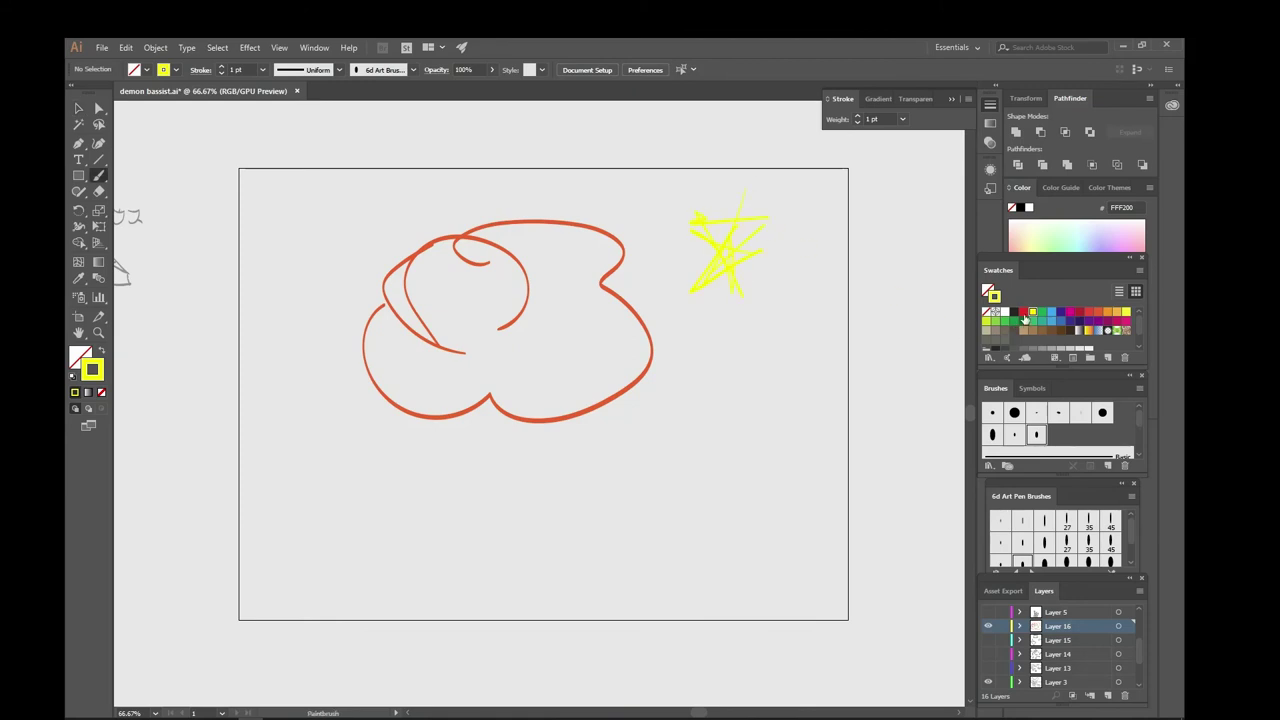
# - Draw a red slanted box with crossing inner strokes below the orange cloud
pyautogui.click(1023, 312)
pyautogui.moveTo(654, 455)
pyautogui.mouseDown()
pyautogui.moveTo(680, 508)
pyautogui.moveTo(652, 456)
pyautogui.moveTo(682, 497)
pyautogui.moveTo(598, 517)
pyautogui.mouseUp()
pyautogui.moveTo(618, 474); pyautogui.dragTo(596, 514)
pyautogui.moveTo(655, 468)
pyautogui.mouseDown()
pyautogui.moveTo(655, 520)
pyautogui.moveTo(612, 488)
pyautogui.moveTo(603, 497)
pyautogui.mouseUp()
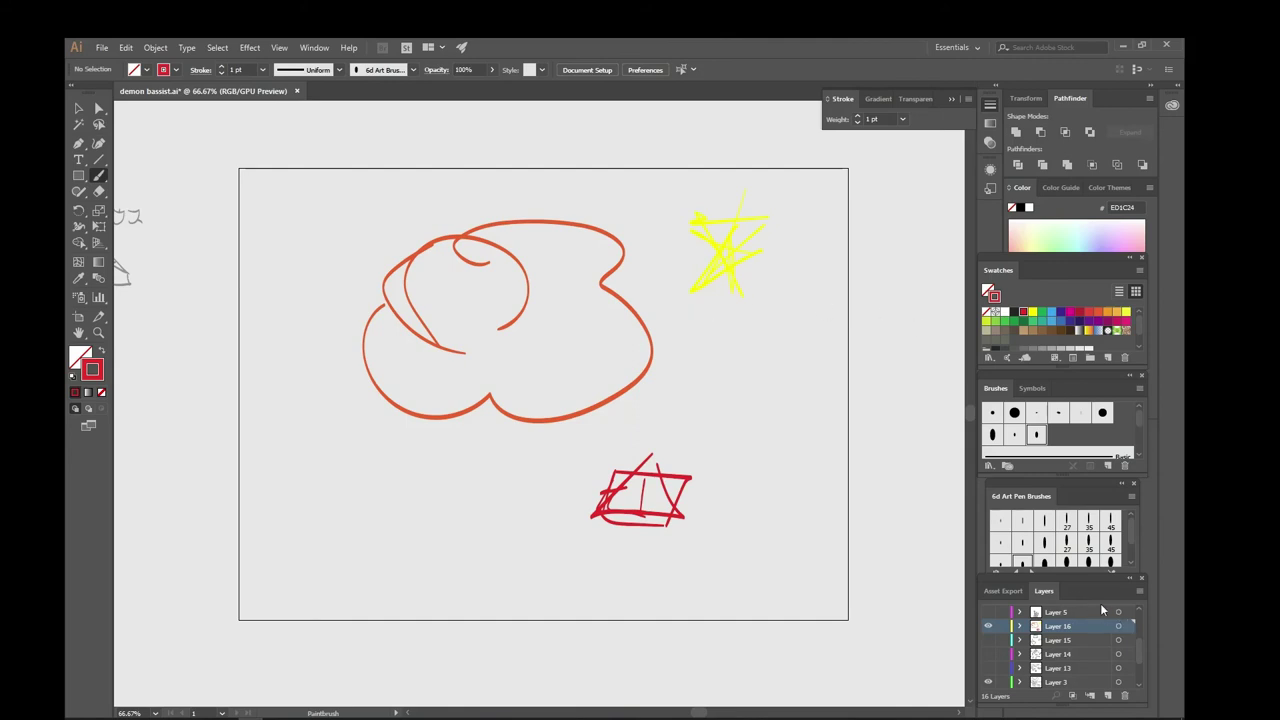
# - Add a new layer, draw two small yellow stars left of the cloud on Layer 16, and undo the extra stroke over the red box
pyautogui.click(1107, 695)
pyautogui.keyDown('ctrl'); pyautogui.click(709, 266); pyautogui.keyUp('ctrl')
pyautogui.moveTo(297, 198)
pyautogui.mouseDown()
pyautogui.moveTo(289, 189)
pyautogui.moveTo(310, 222)
pyautogui.mouseUp()
pyautogui.moveTo(262, 380); pyautogui.dragTo(277, 423)
pyautogui.moveTo(293, 366); pyautogui.dragTo(242, 414)
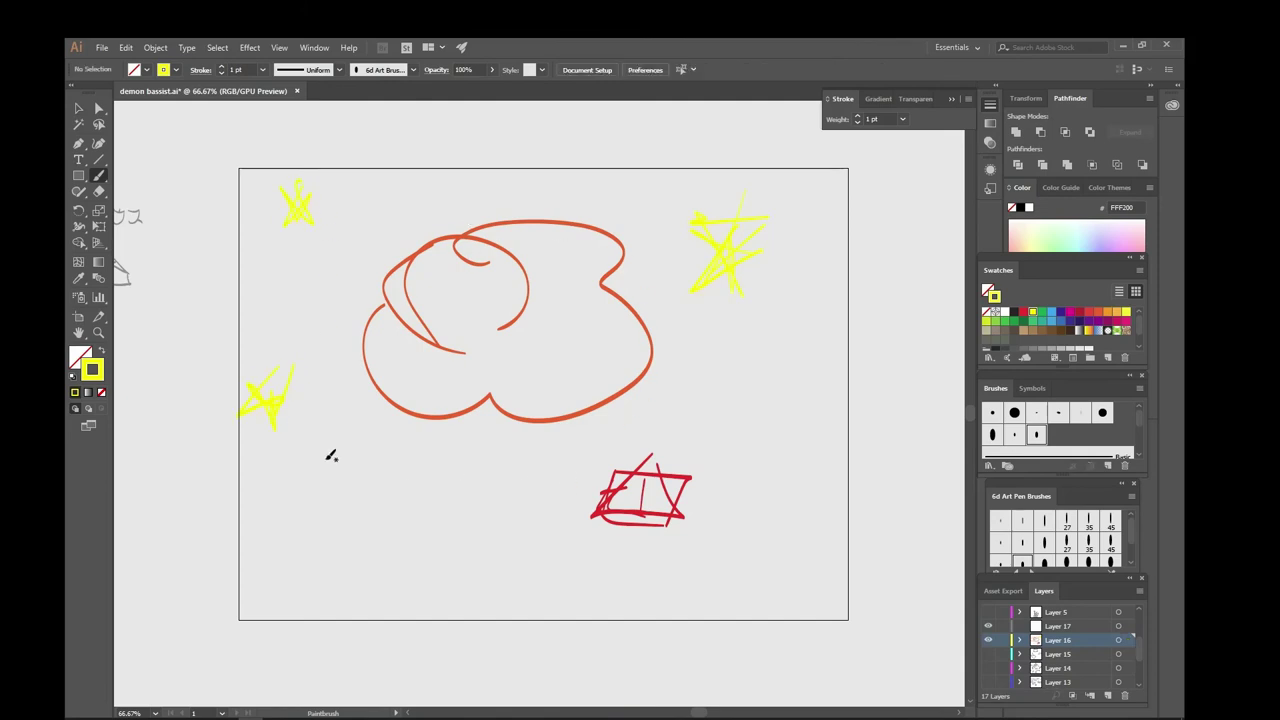
pyautogui.moveTo(574, 453); pyautogui.dragTo(688, 510)
pyautogui.hotkey('ctrl', 'z')
# - Switch to the browser game at localhost:3000 and walk the character right through the grass to its far end
pyautogui.press('v')
pyautogui.click(213, 714)
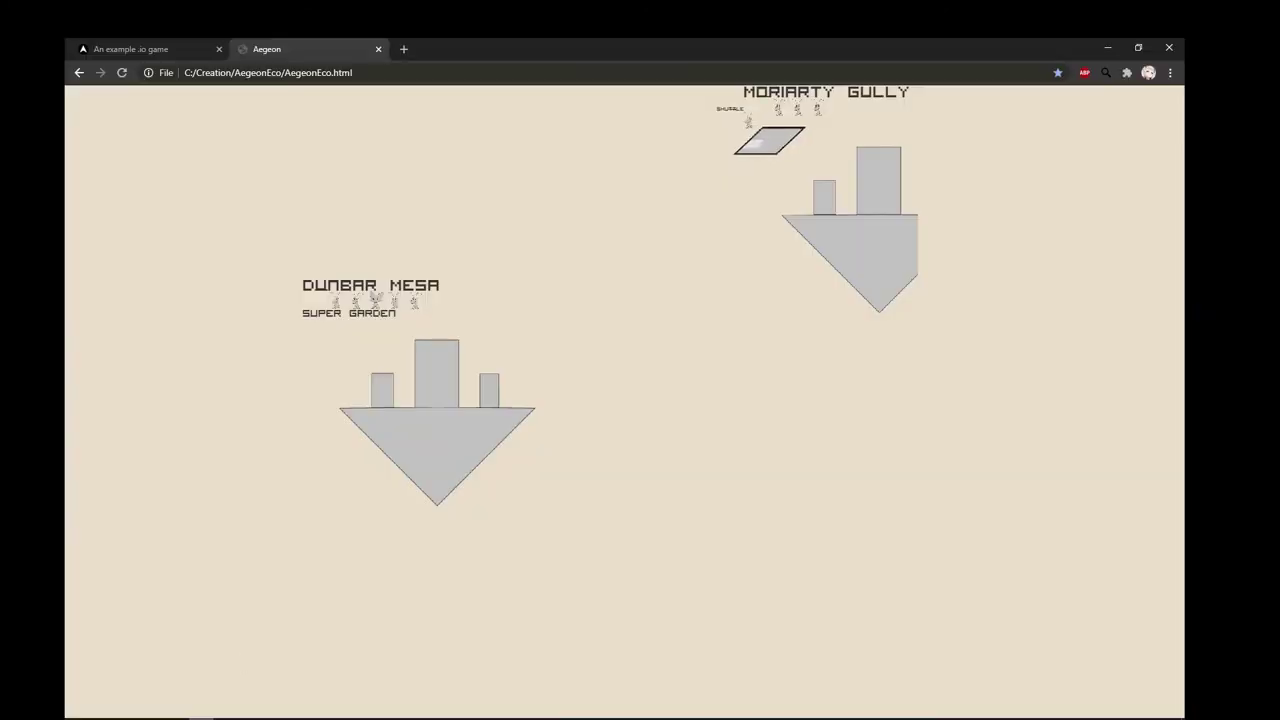
pyautogui.click(155, 46)
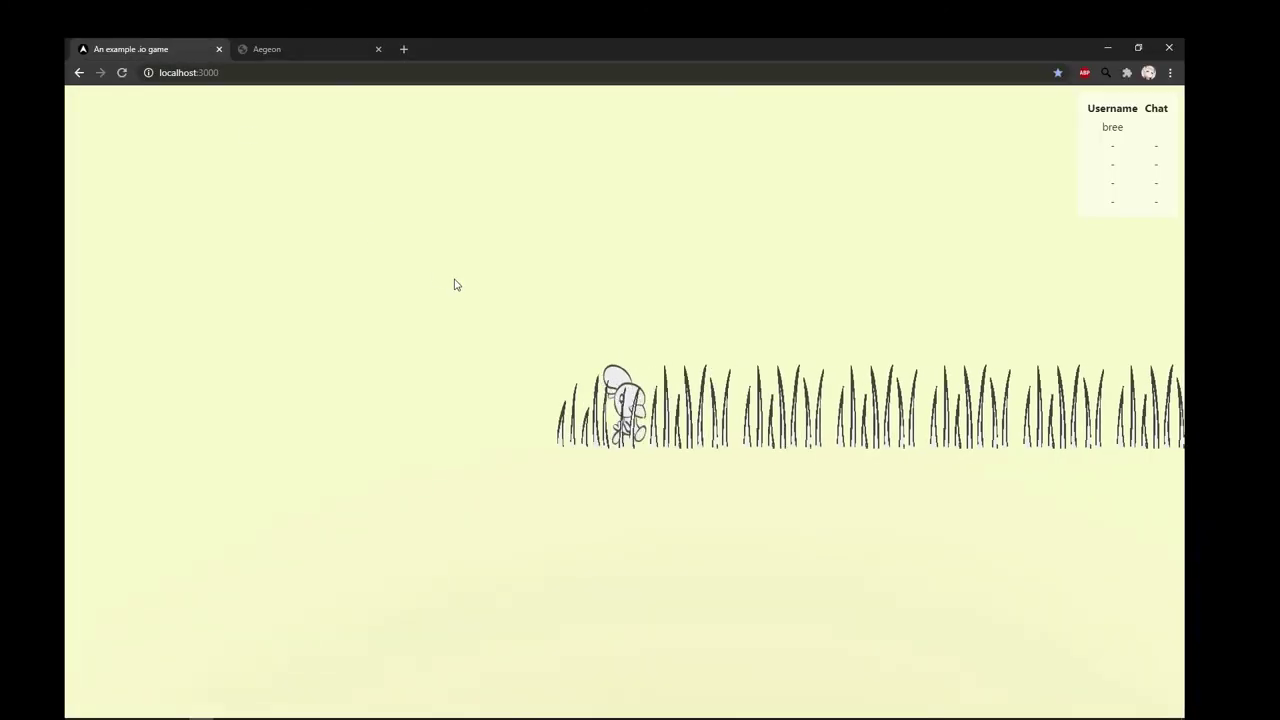
pyautogui.press('Right')
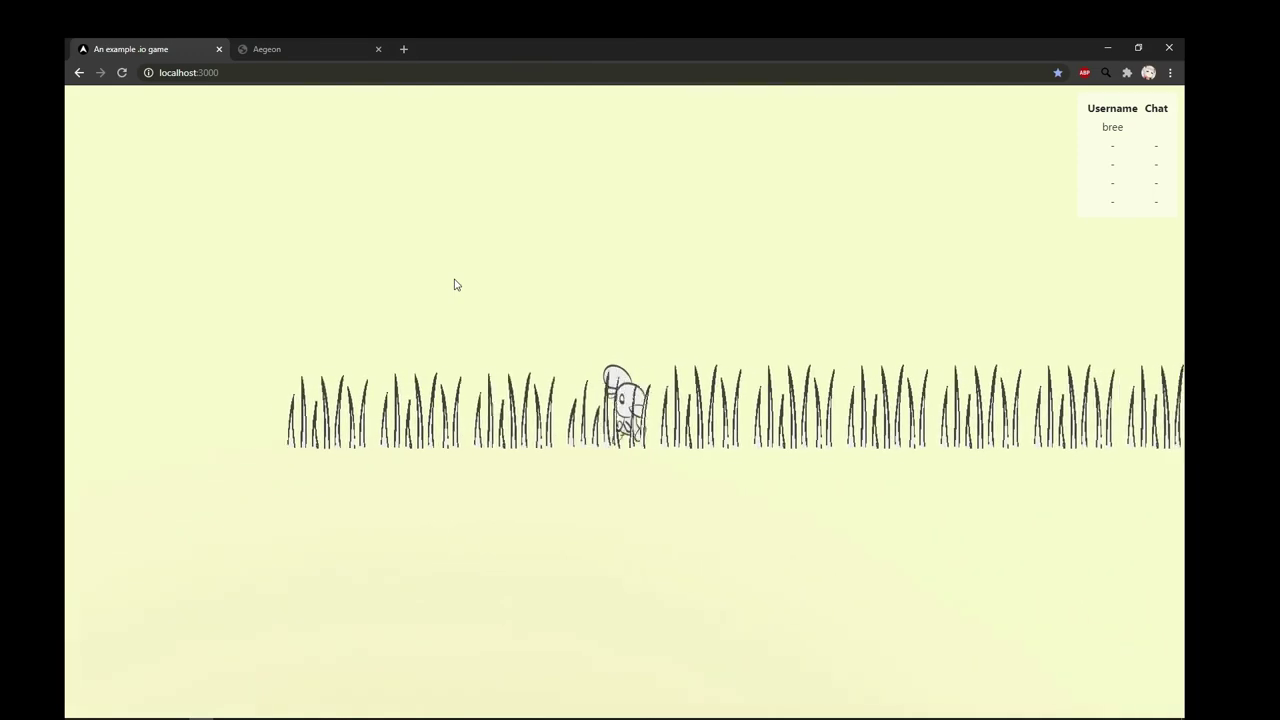
pyautogui.press('Right')
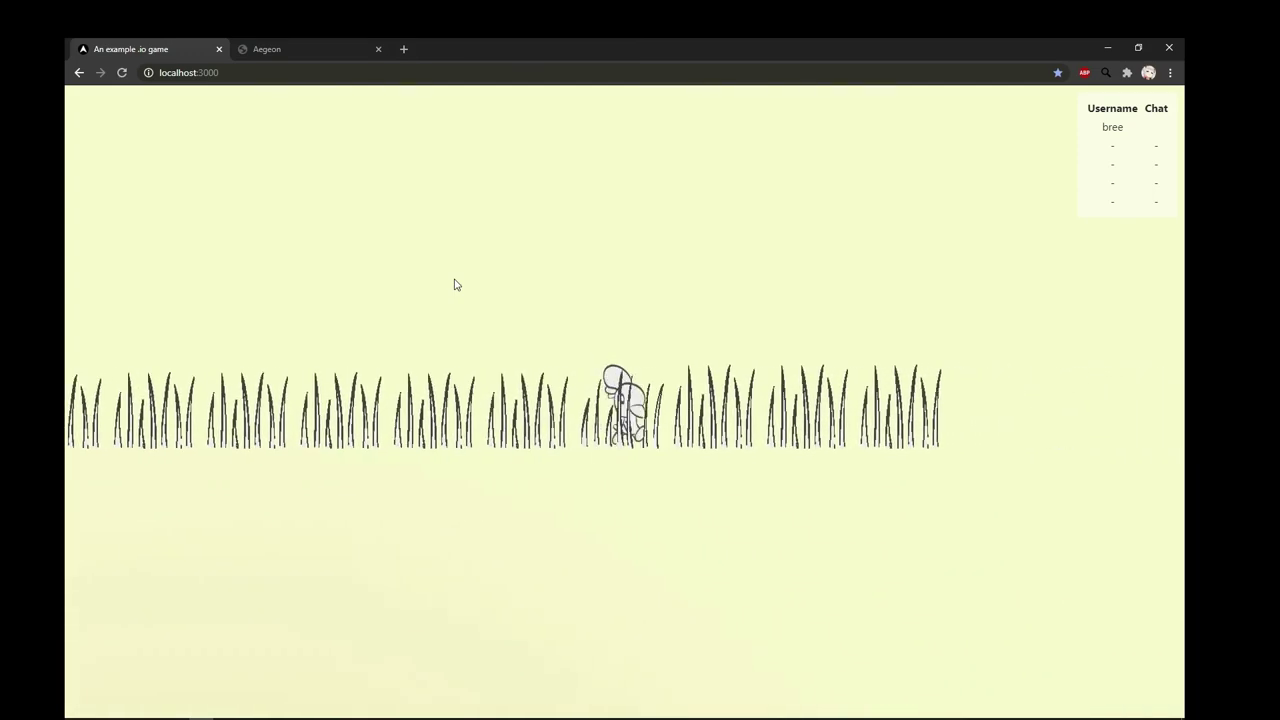
pyautogui.press('Right')
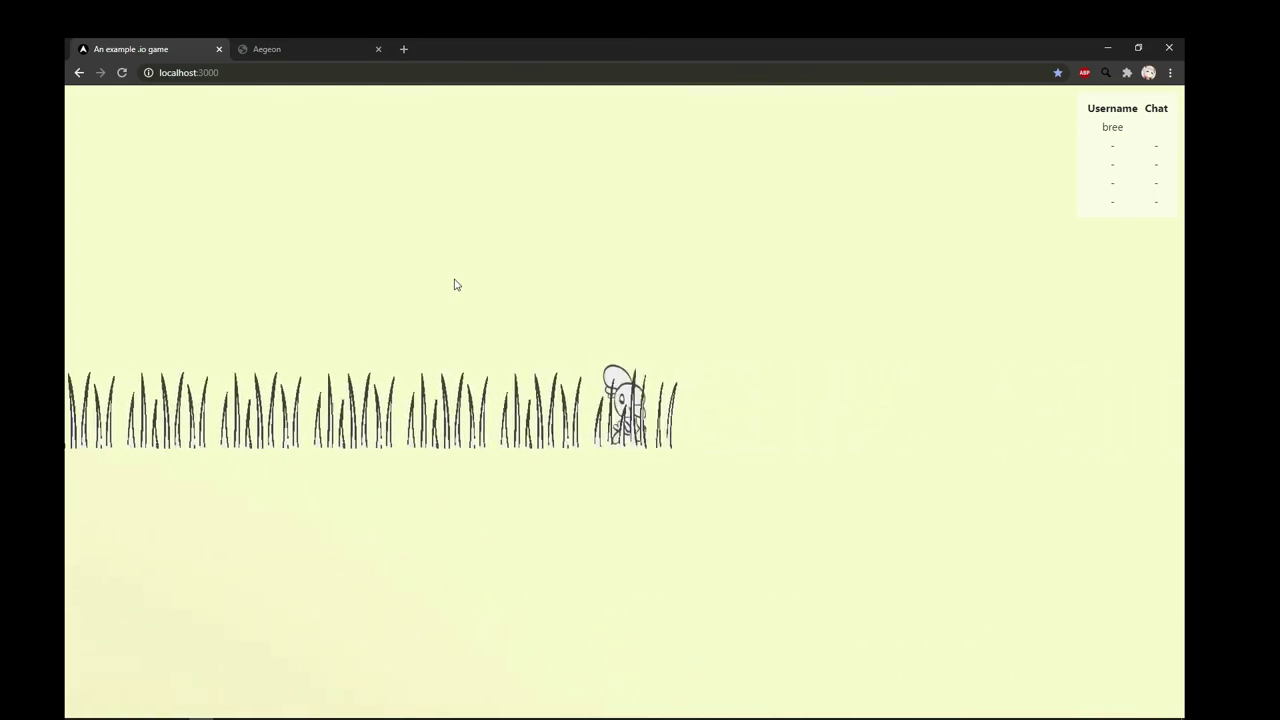
pyautogui.press('Right')
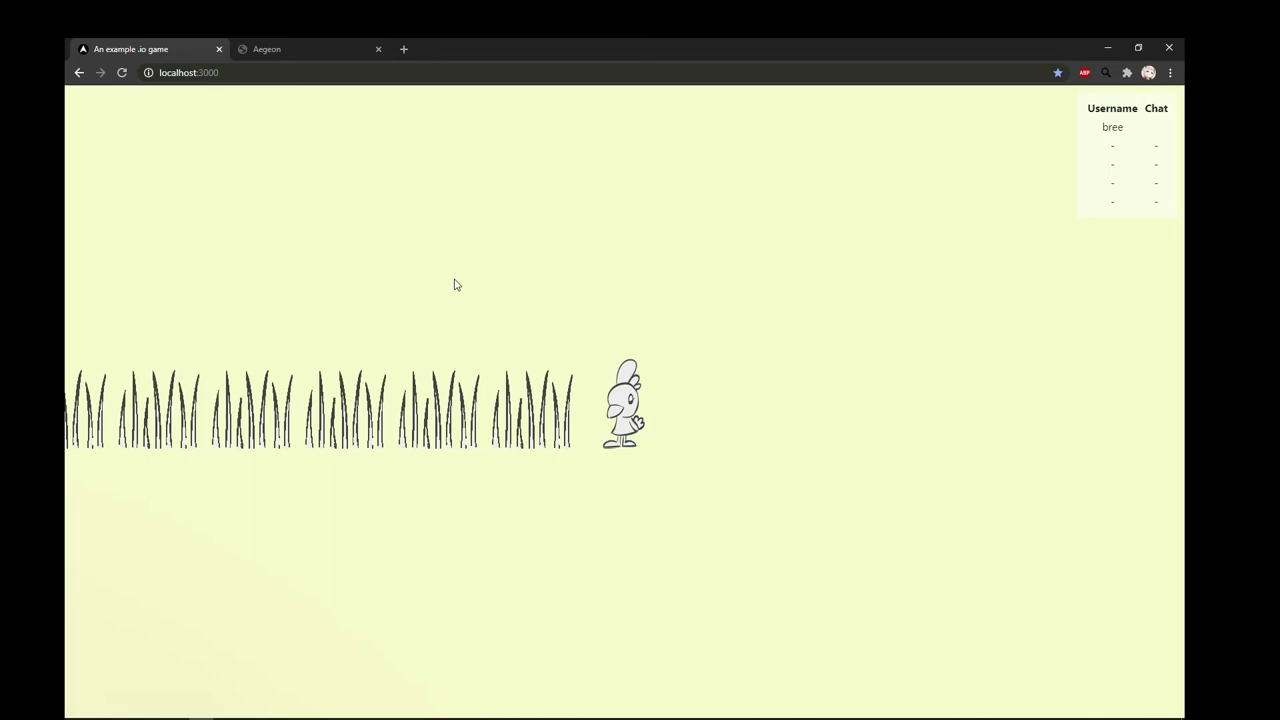
# - Move the character around the right end of the grass and release orange bubbles beyond it
pyautogui.press('Right')
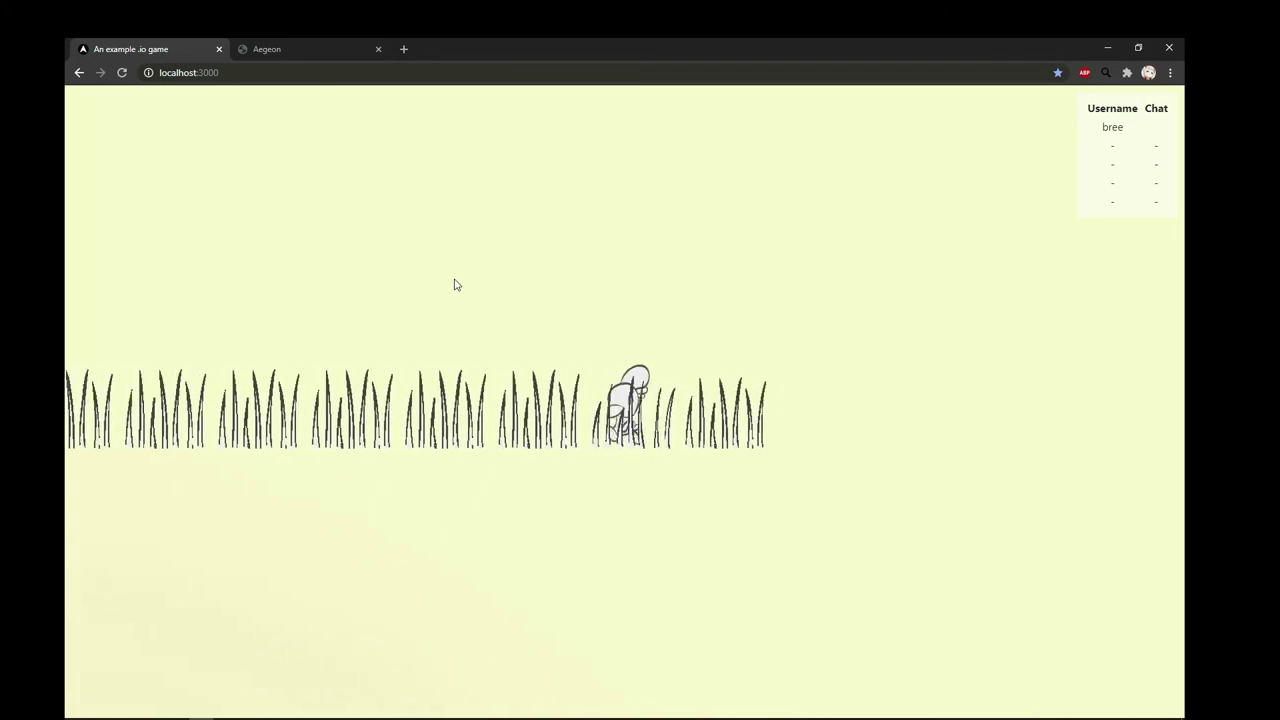
pyautogui.press('Right')
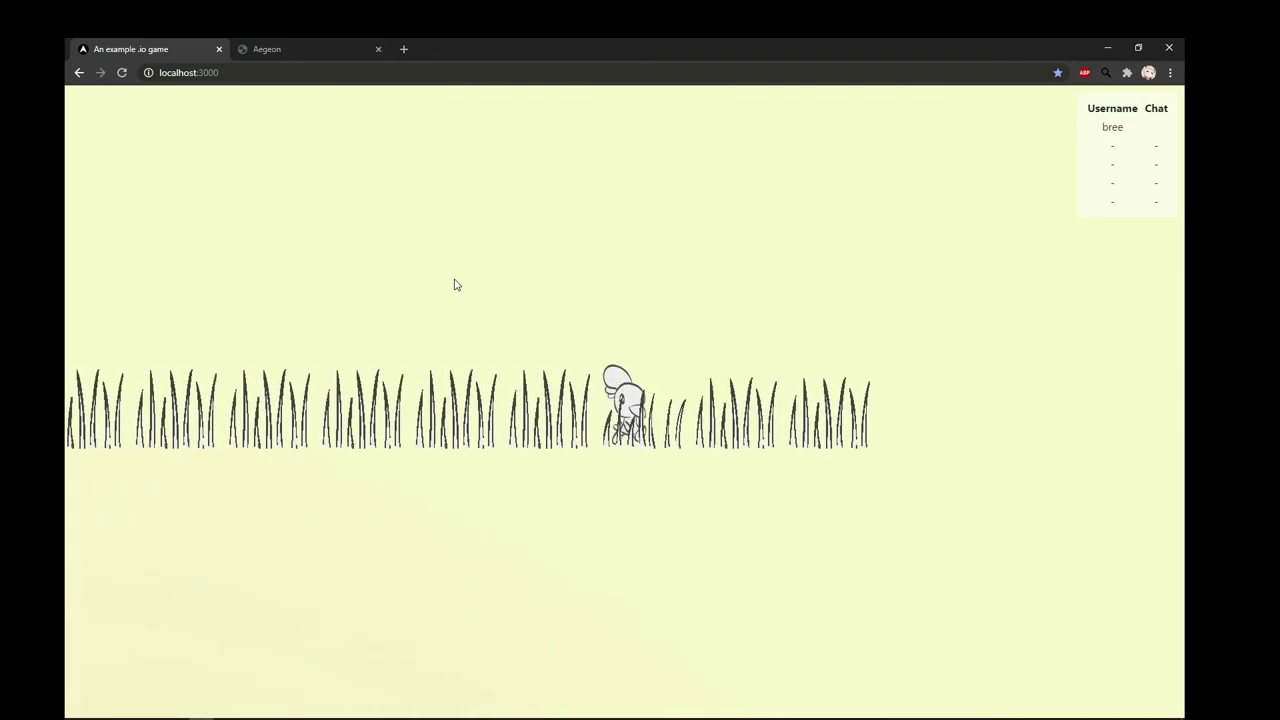
pyautogui.press('Right')
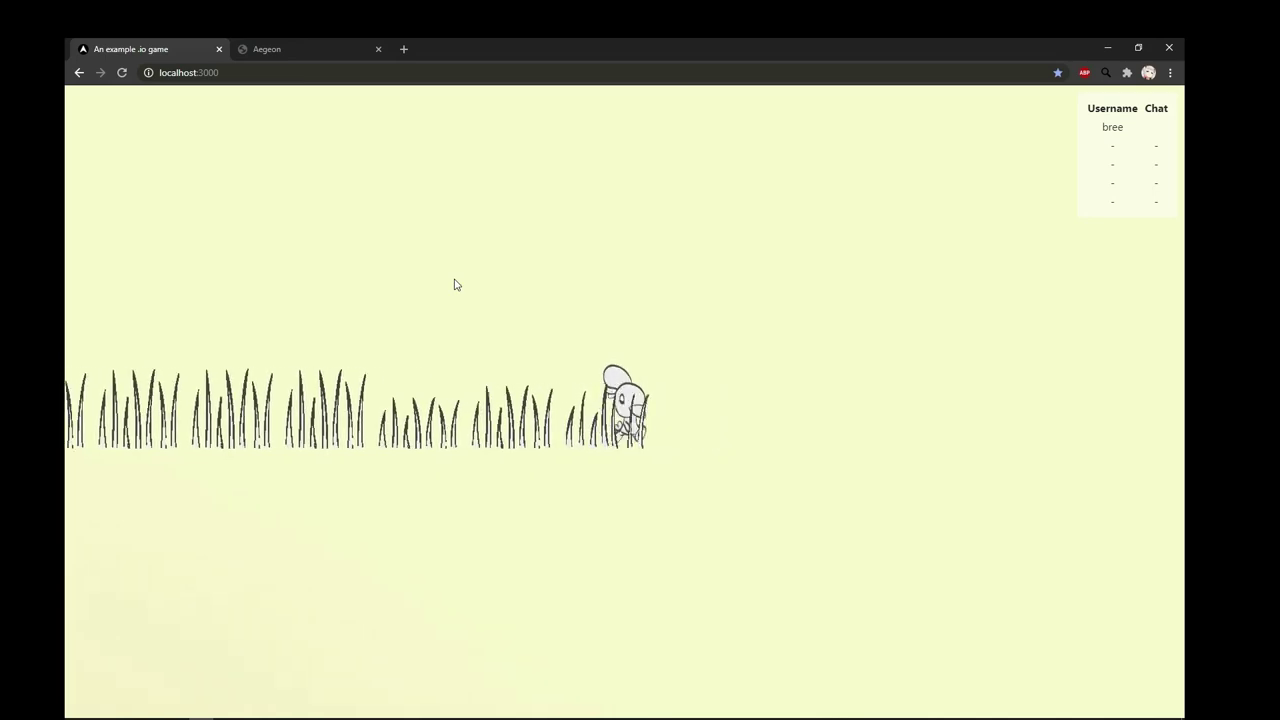
pyautogui.press('Right')
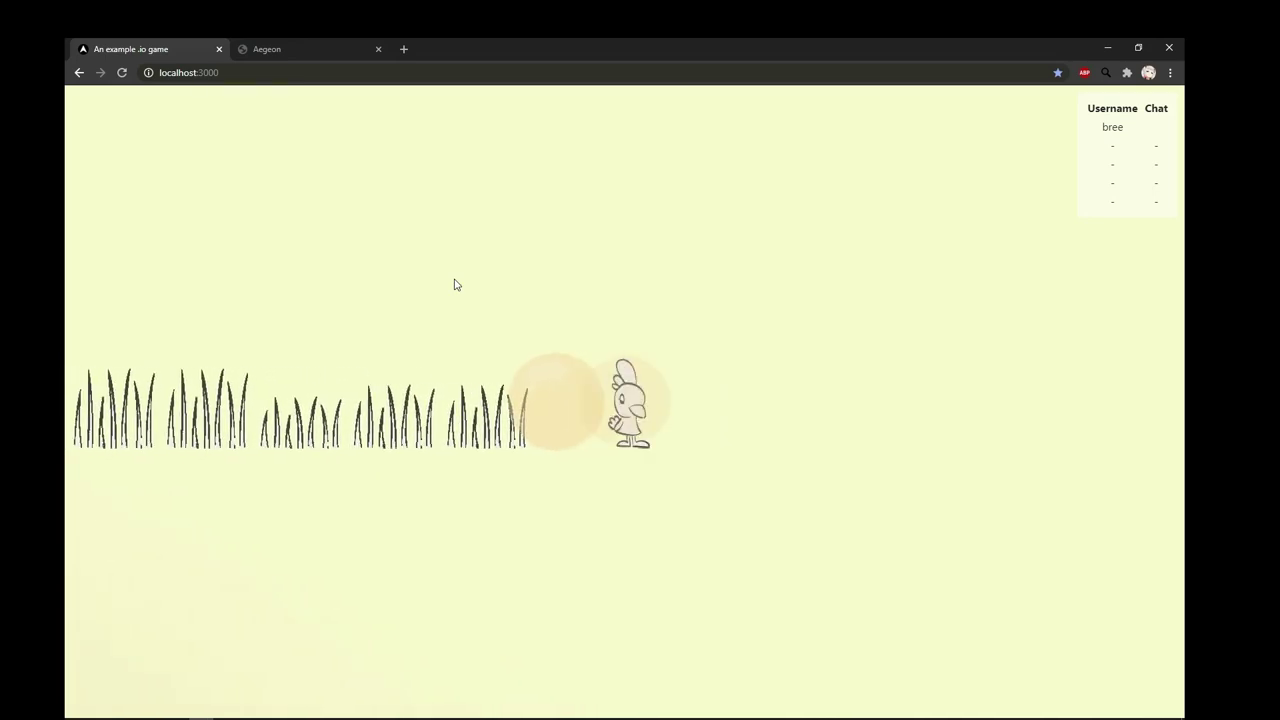
pyautogui.press('Right')
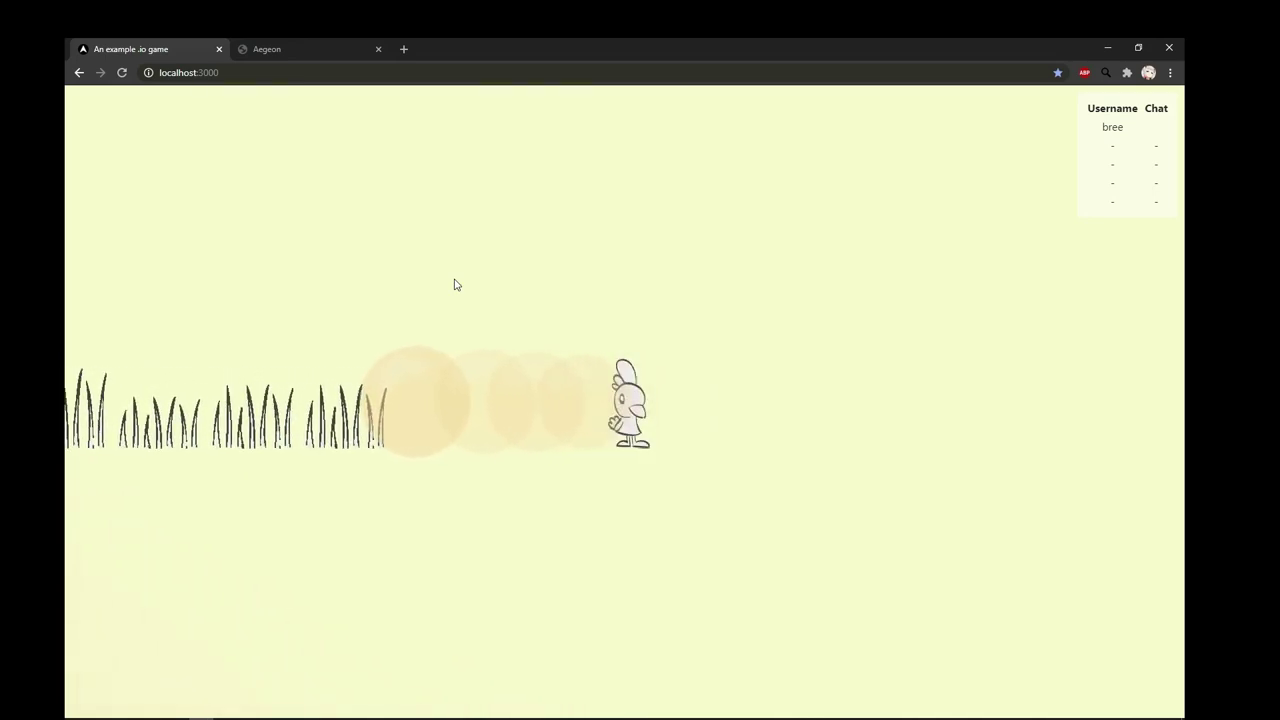
pyautogui.press('Right')
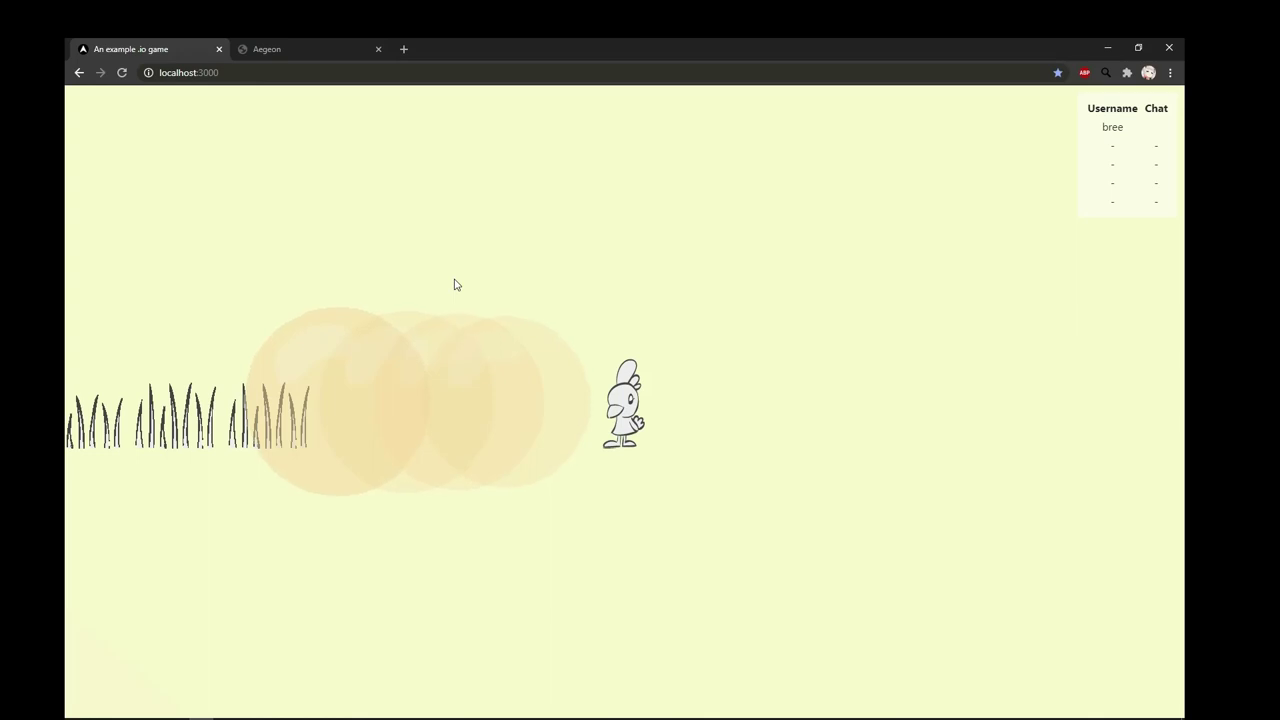
# - Walk the character left into the large orange bubbles and send the chat message "hey low"
pyautogui.press('Left')
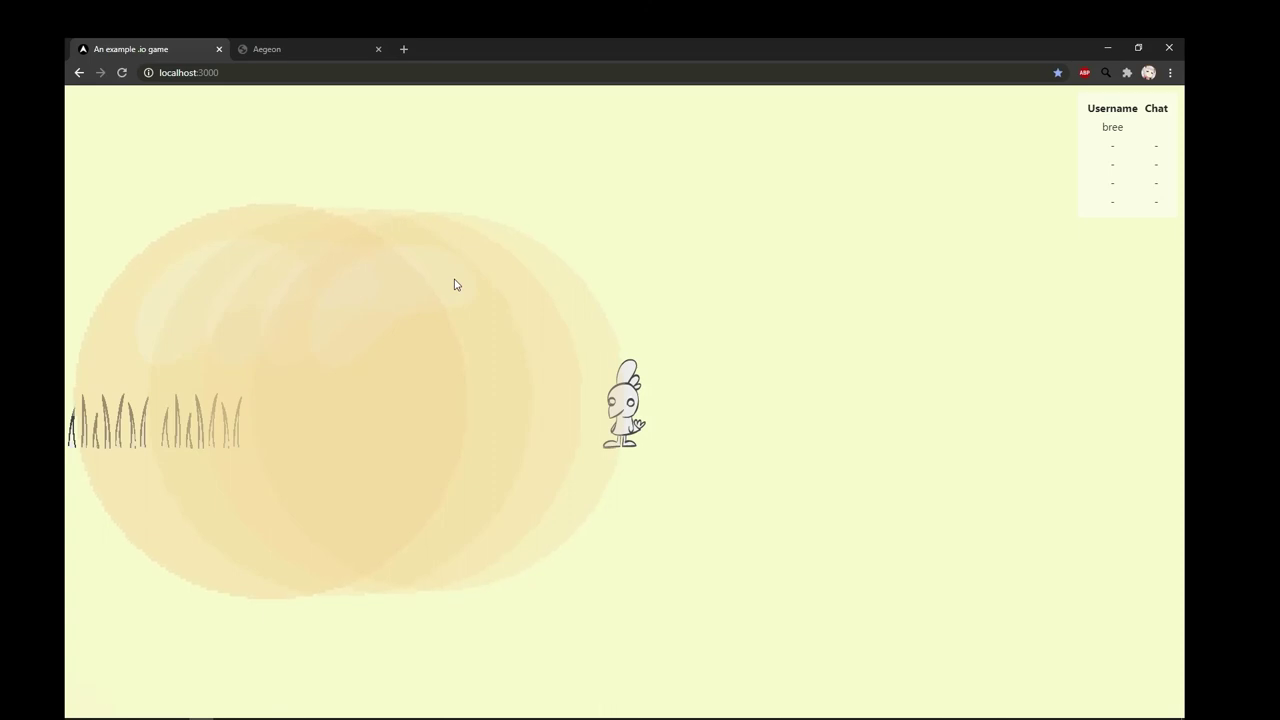
pyautogui.press('a')
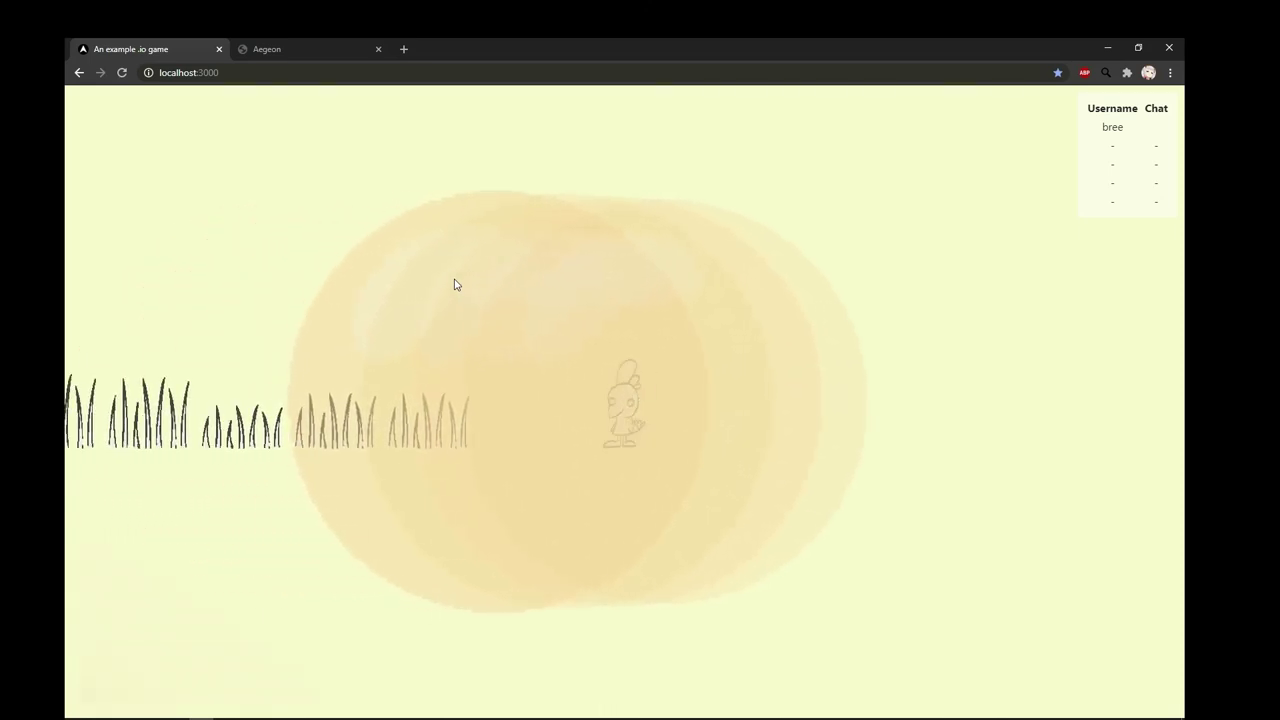
pyautogui.press('Return')
pyautogui.write('hey low')
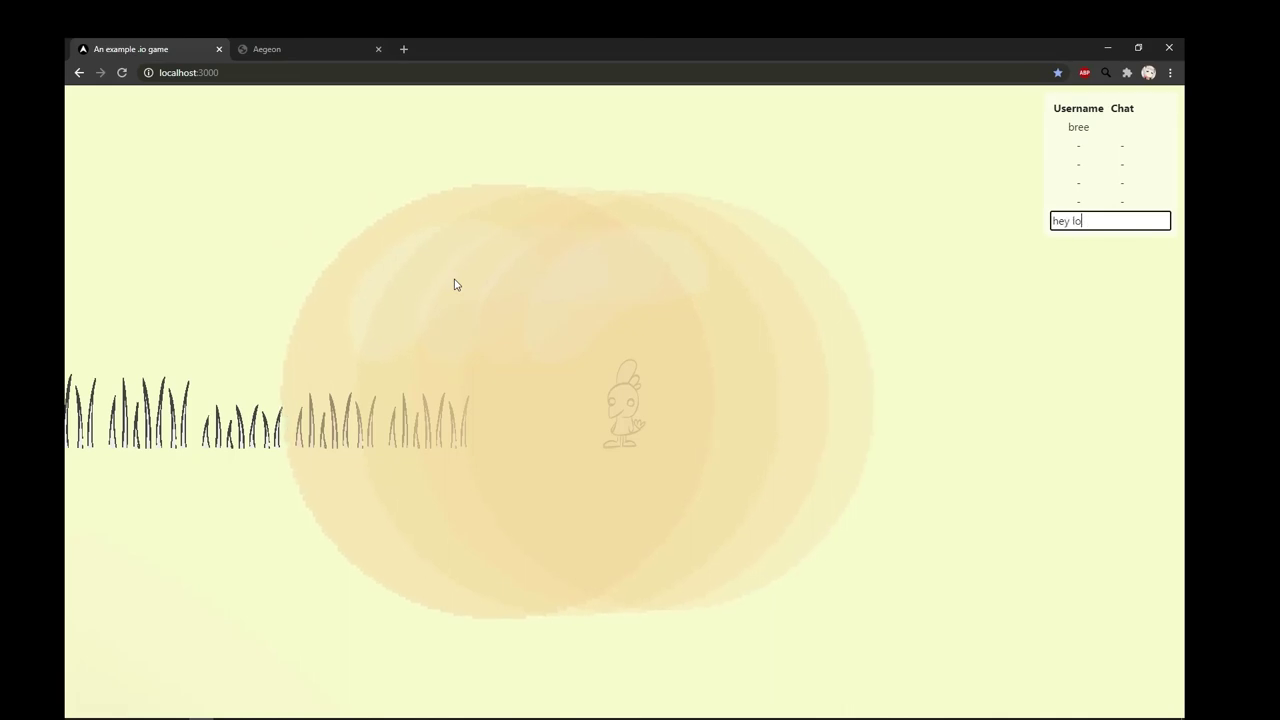
pyautogui.press('Return')
# - Walk the character left to the far end of the grass, discarding a stray chat entry on the way
pyautogui.press('a')
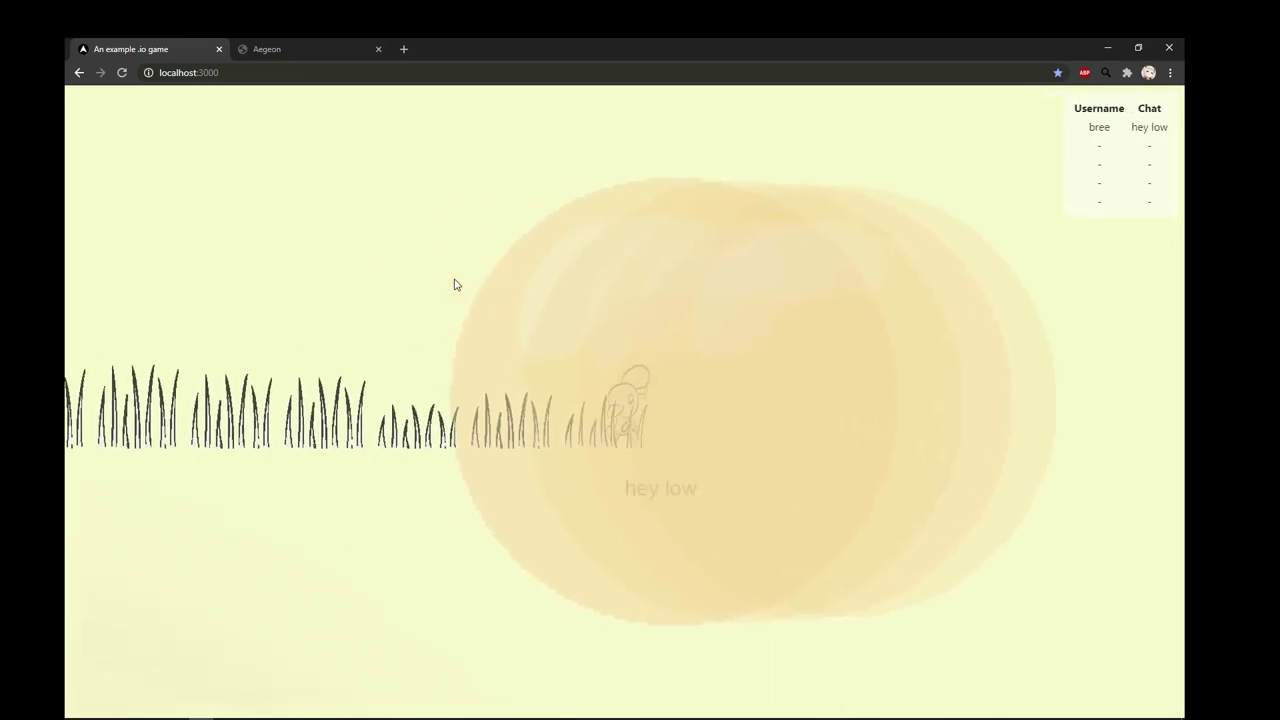
pyautogui.press('Return')
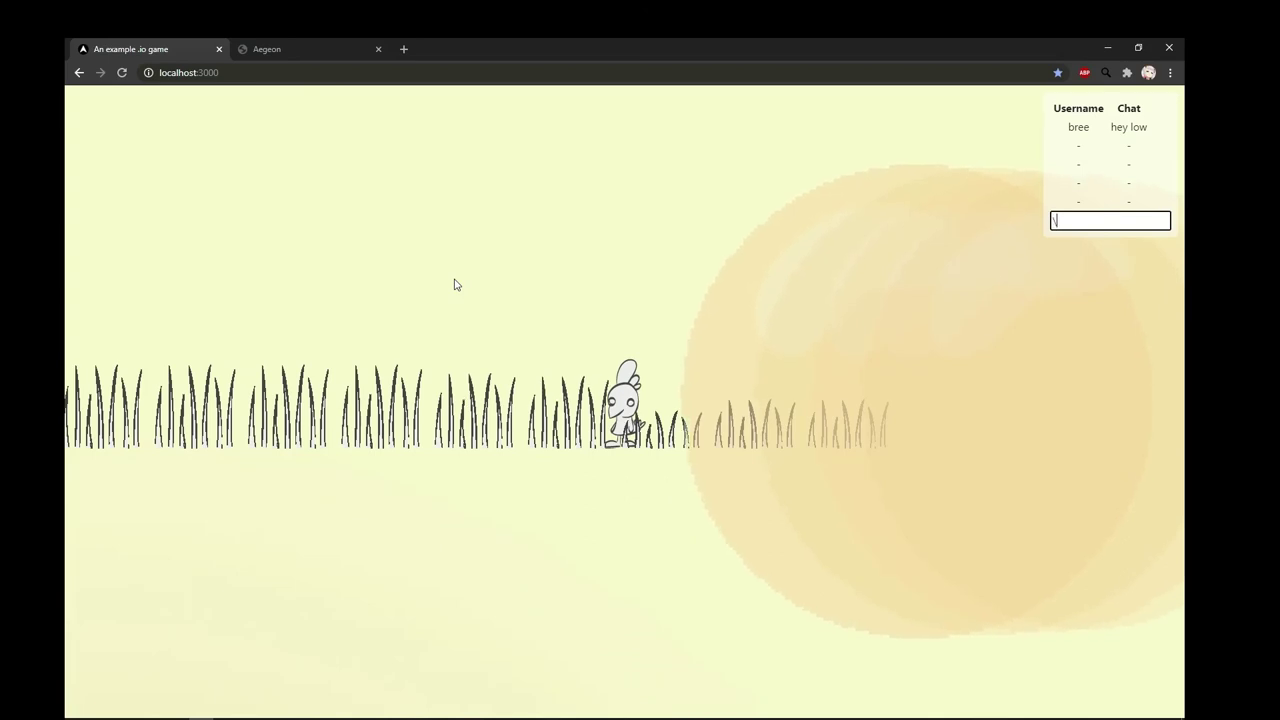
pyautogui.write('w')
pyautogui.press('Escape')
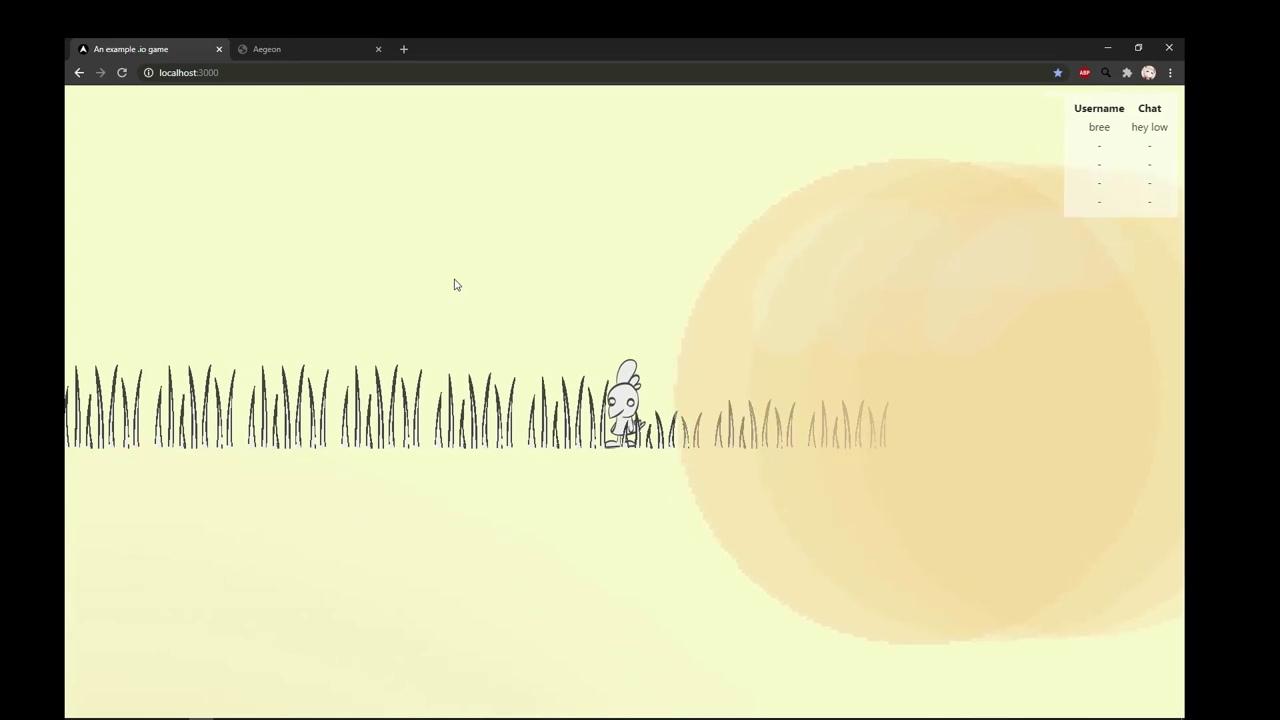
pyautogui.press('a')
pyautogui.press('a')
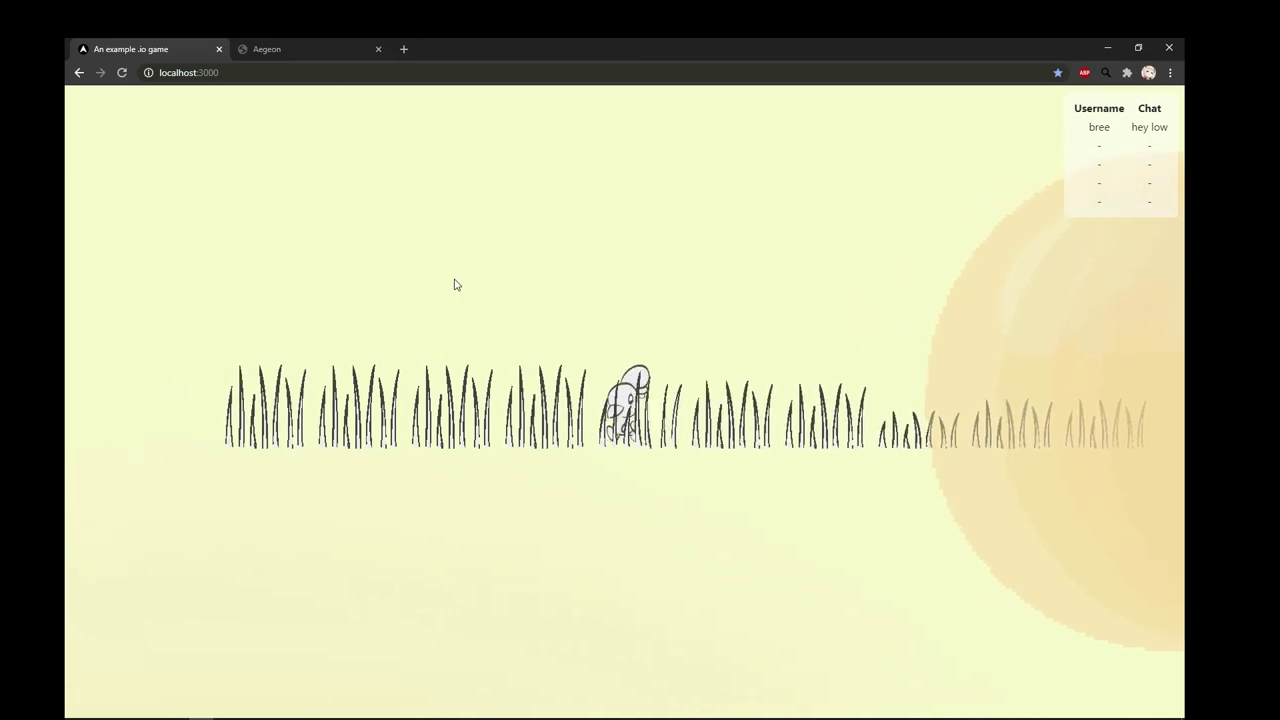
pyautogui.press('a')
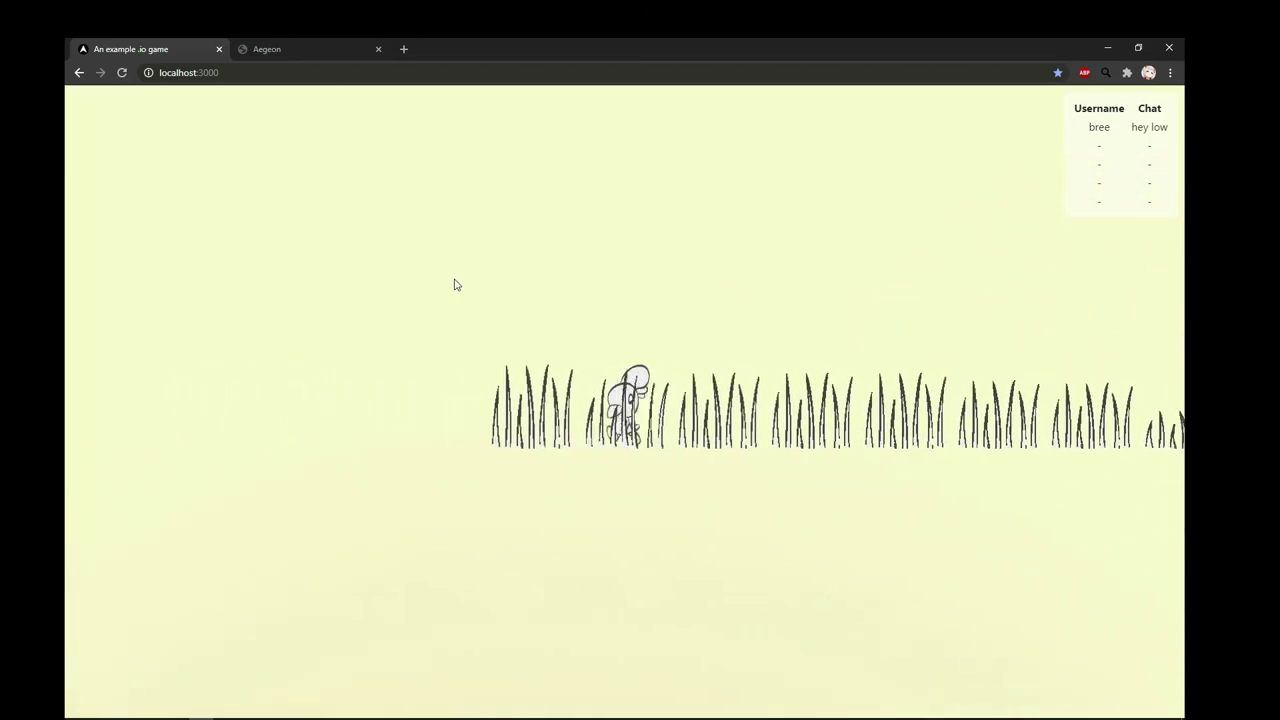
pyautogui.press('a')
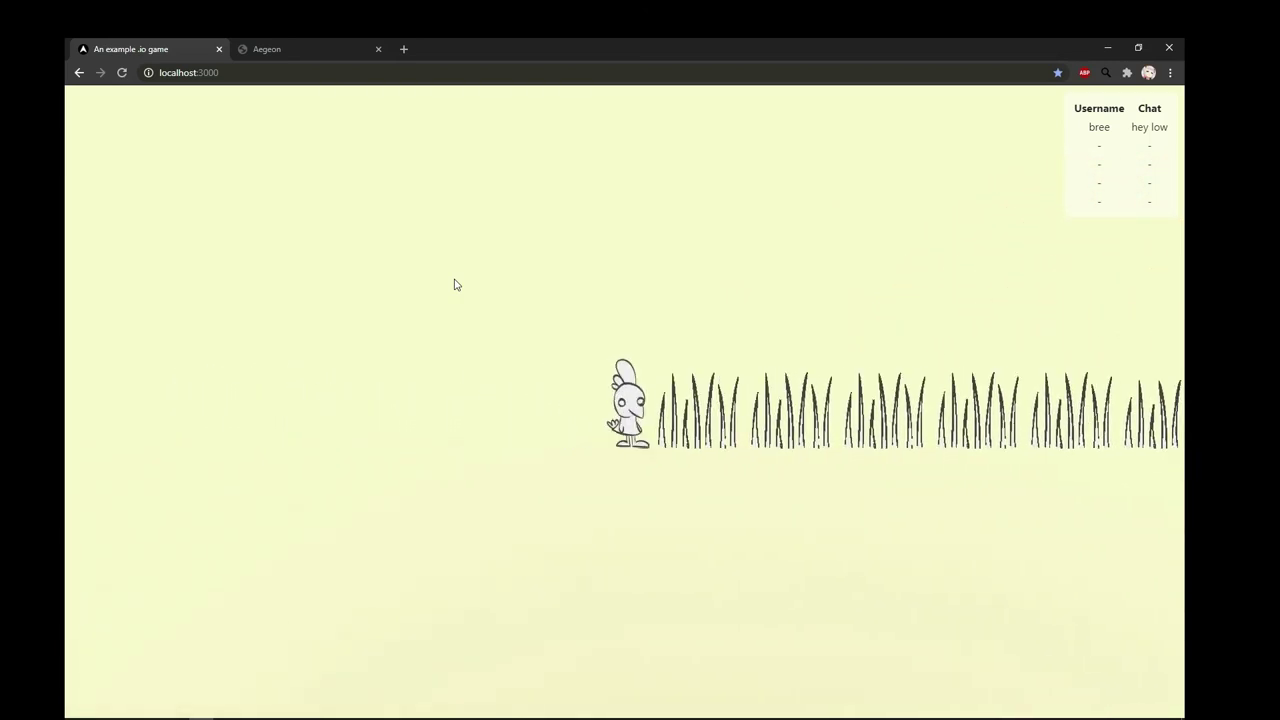